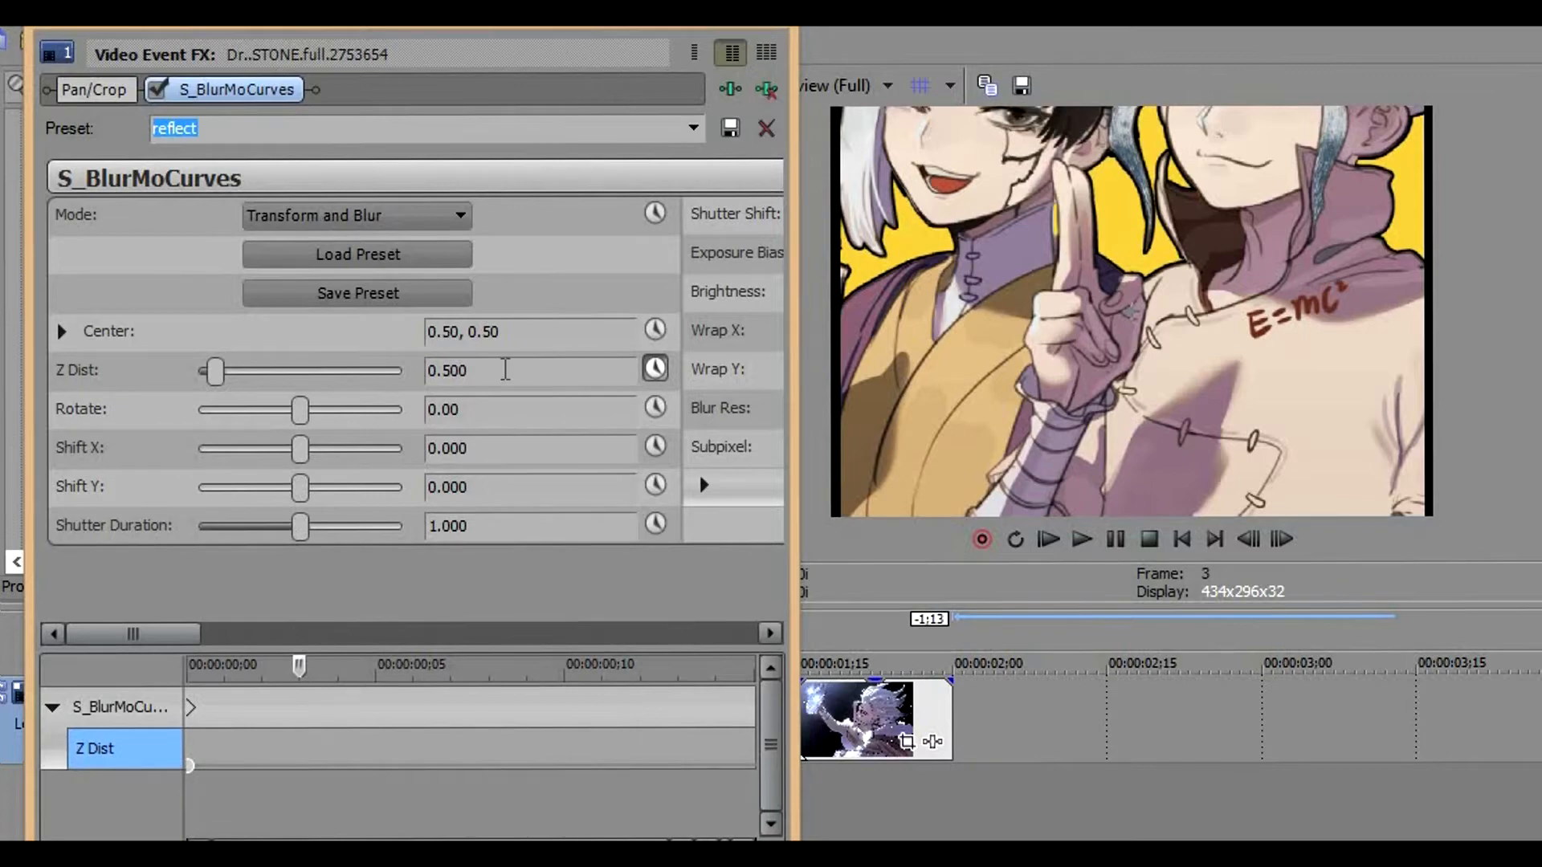
# Keyframe the S_BlurMoCurves Z Dist at 0.900 on frame 3 and at 0.500 on frame 15
pyautogui.press('Return')
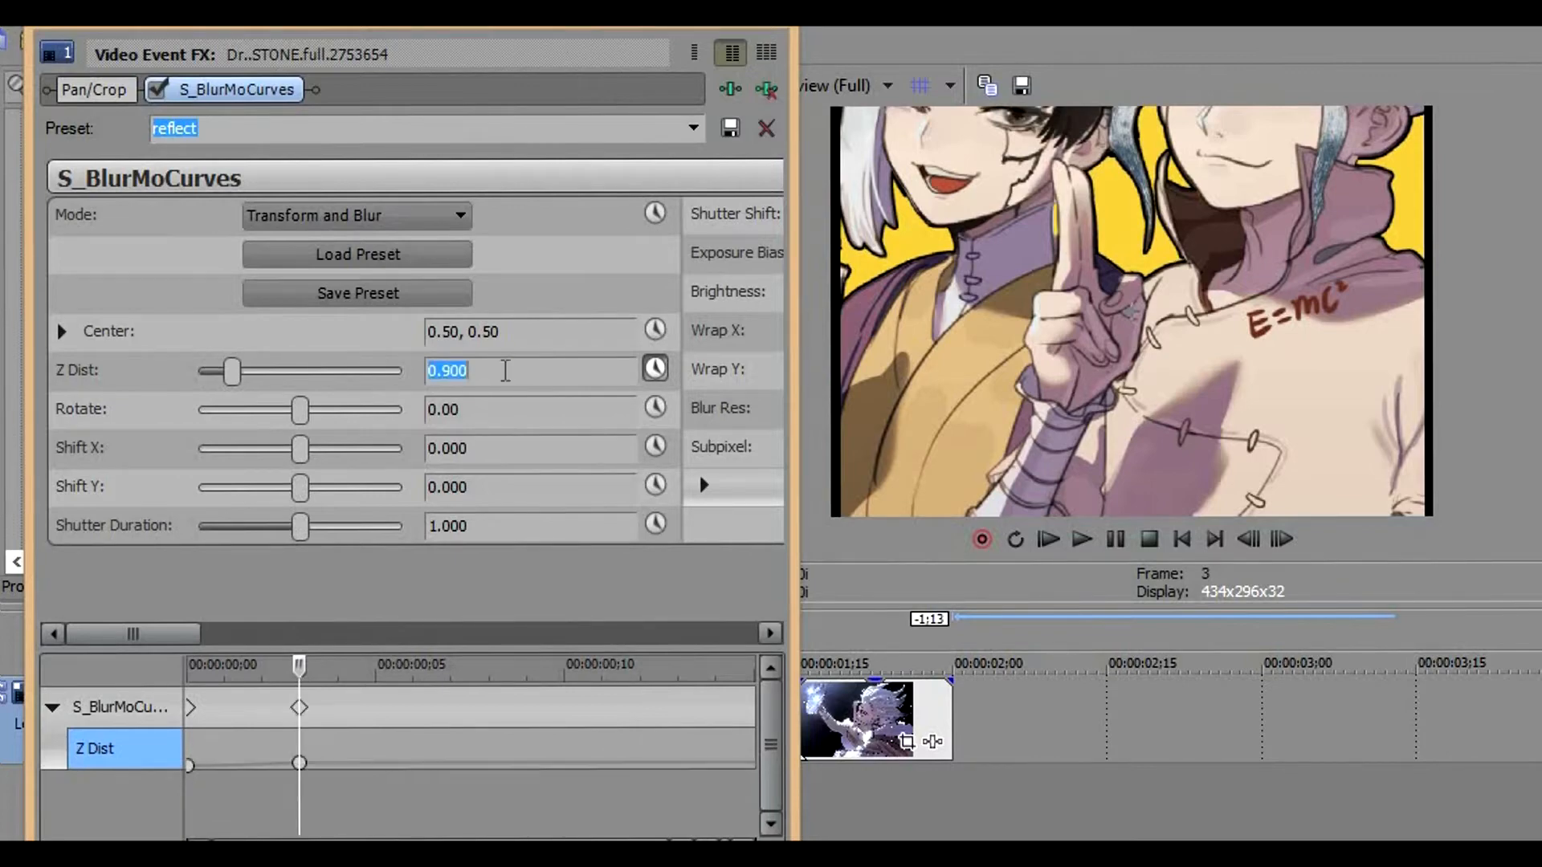
pyautogui.moveTo(333, 778); pyautogui.dragTo(756, 787)
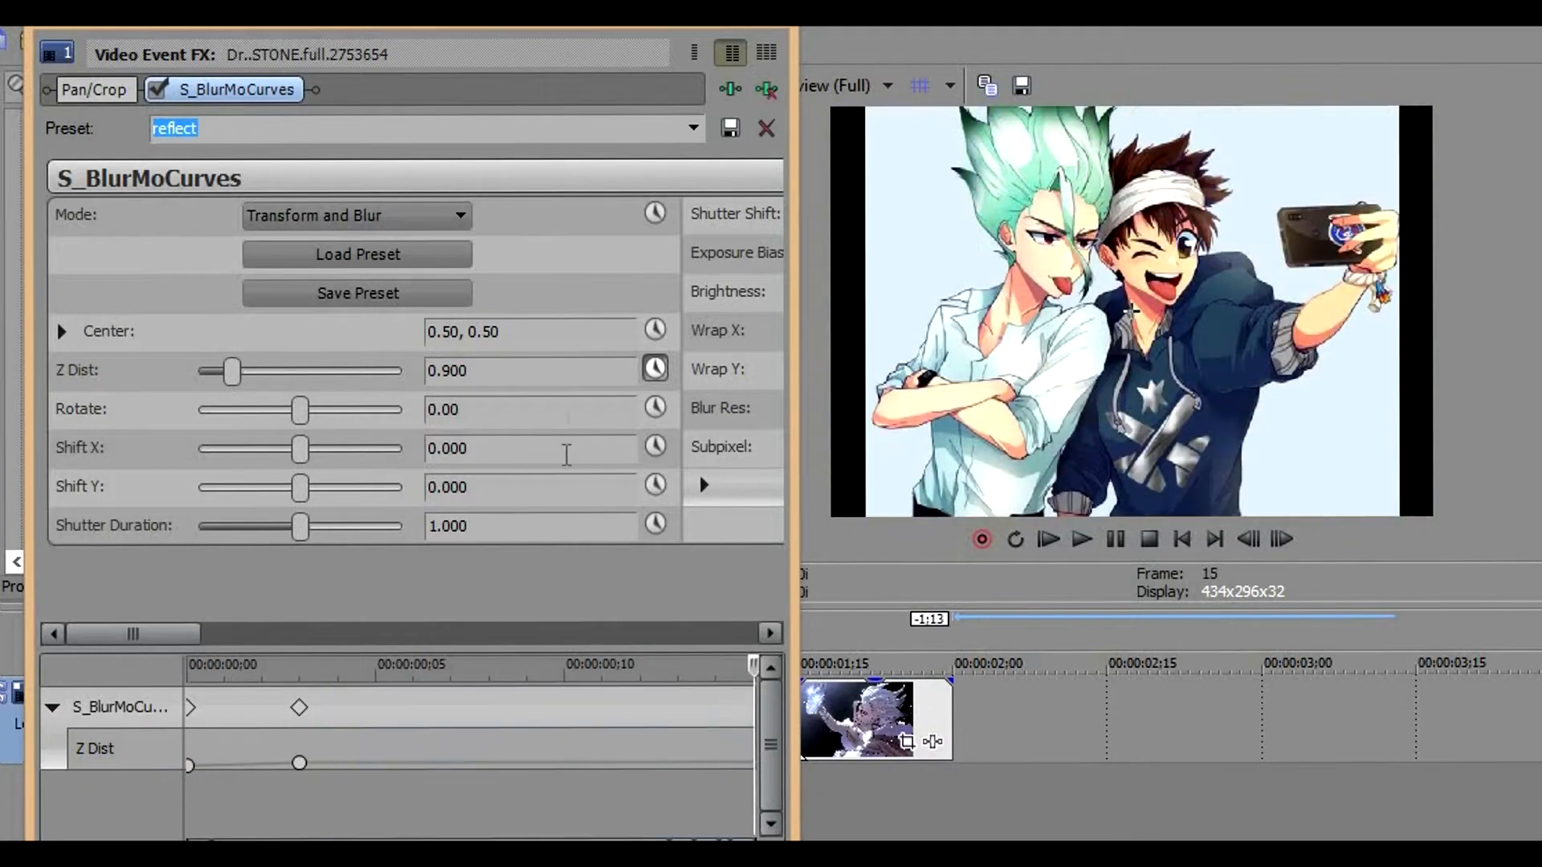
pyautogui.click(534, 374)
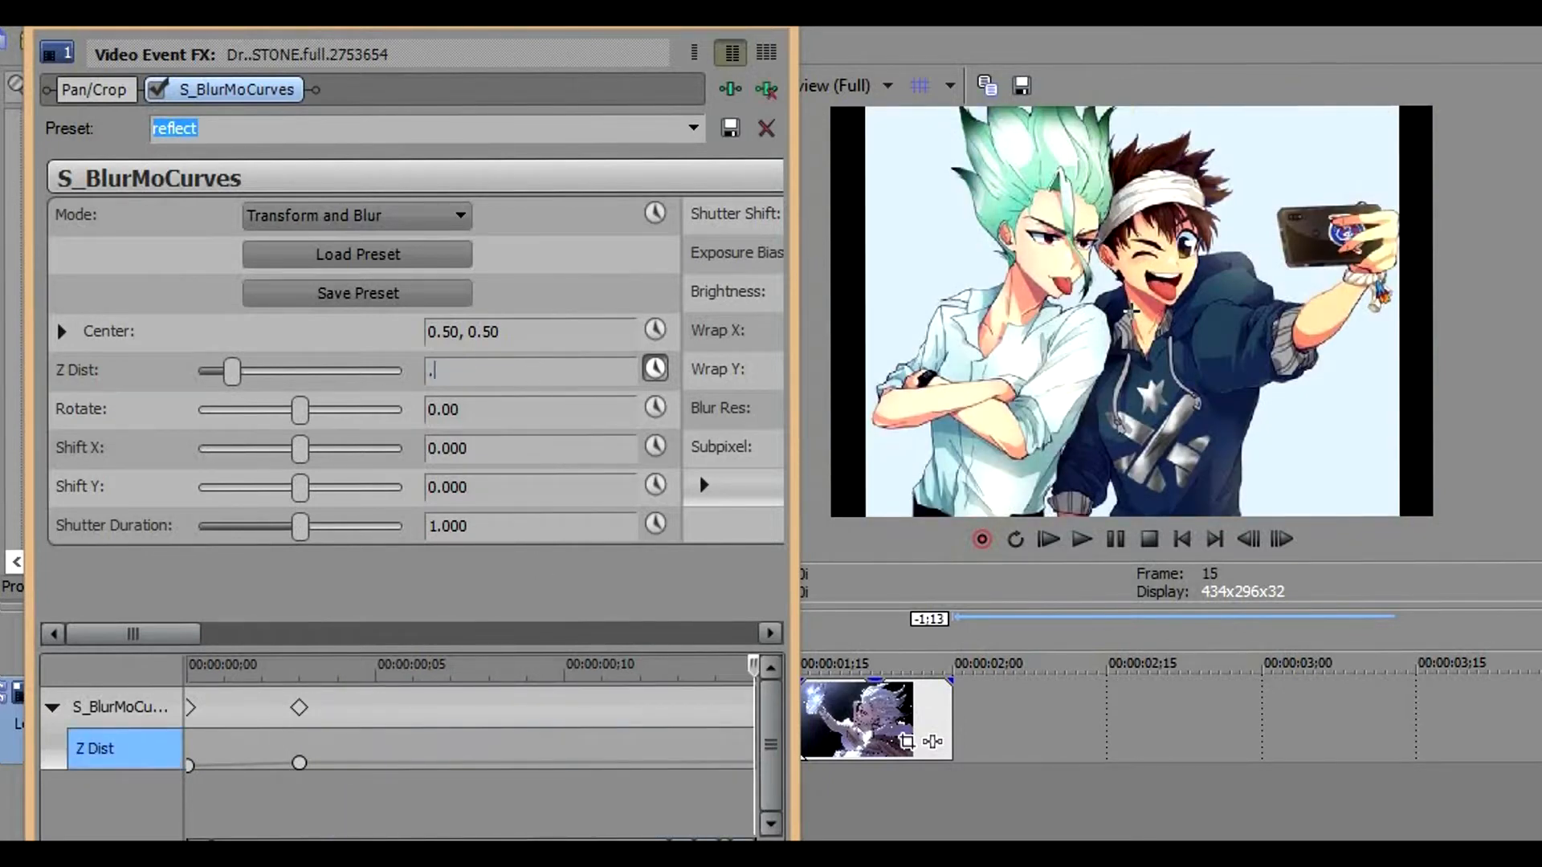
pyautogui.write('.500')
pyautogui.press('Return')
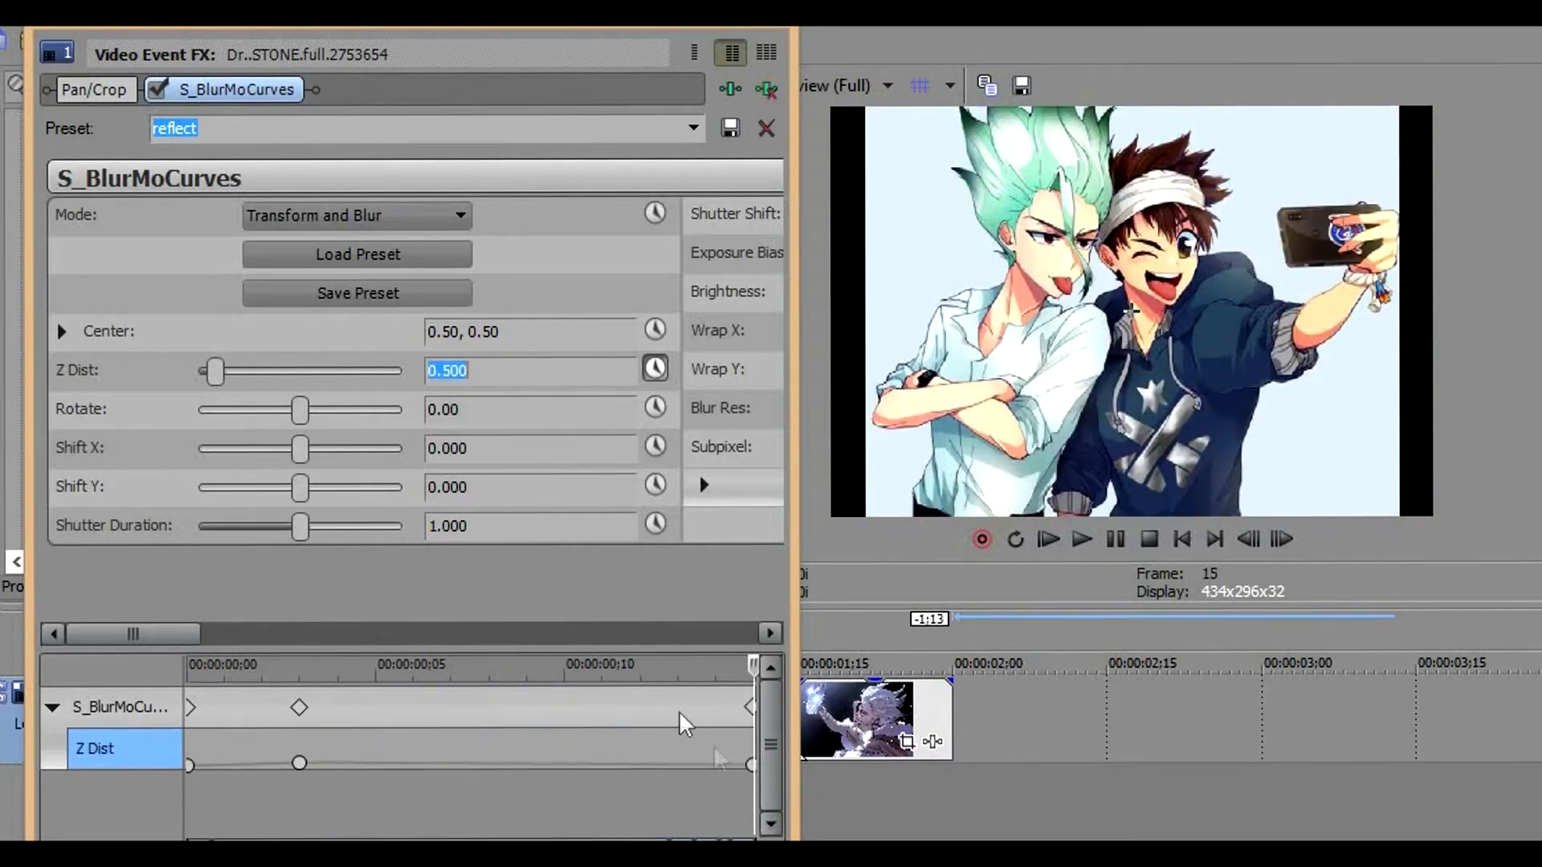
# Add a Z Dist keyframe with a value of 0.900 at frame 12
pyautogui.click(750, 764)
pyautogui.press('Left')
pyautogui.press('Left')
pyautogui.press('Left')
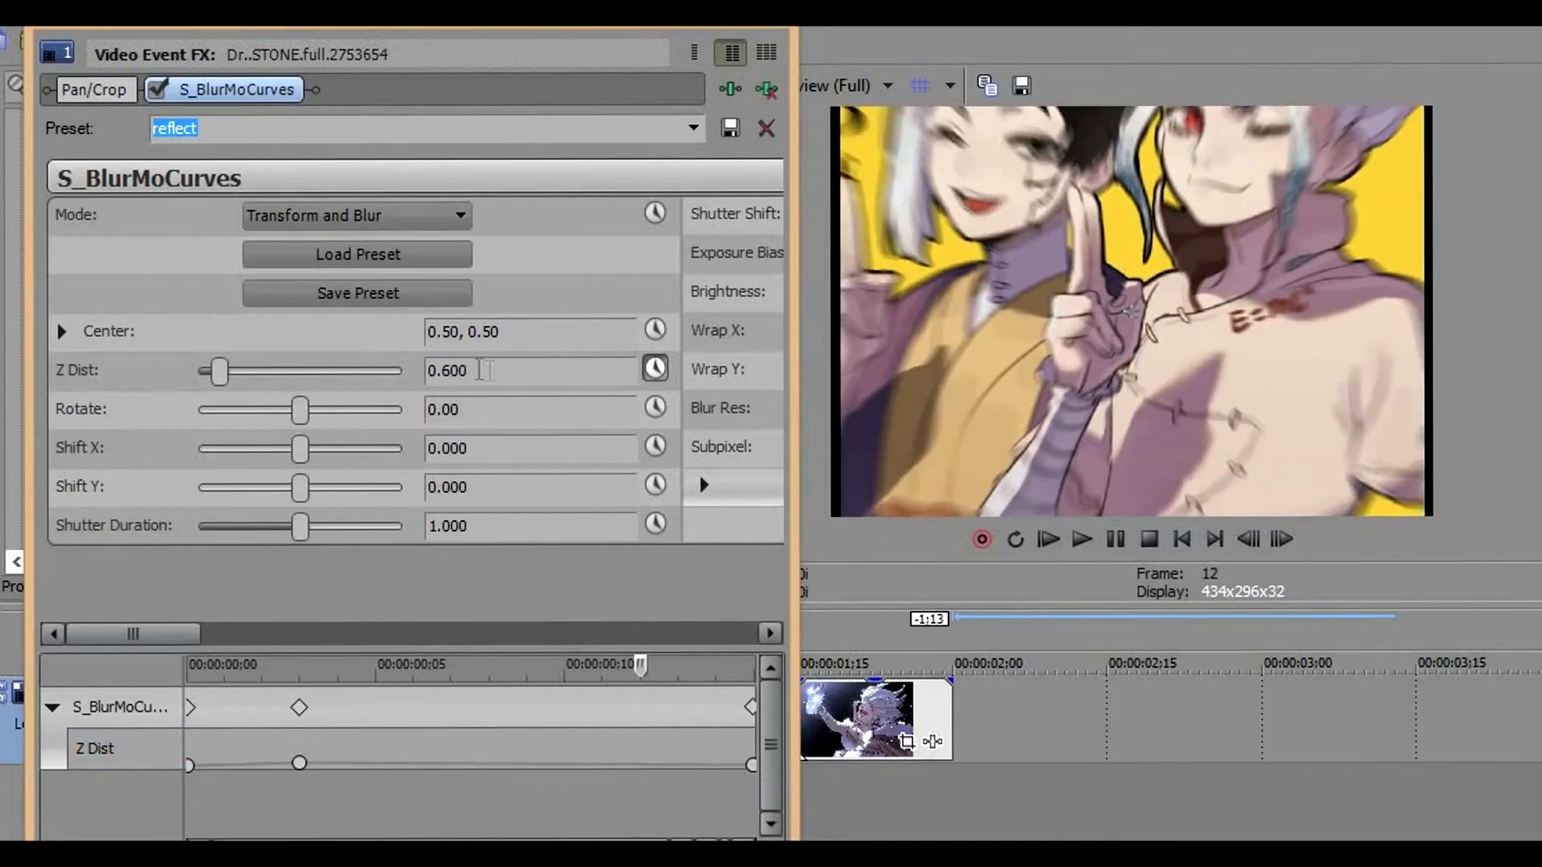
pyautogui.click(507, 370)
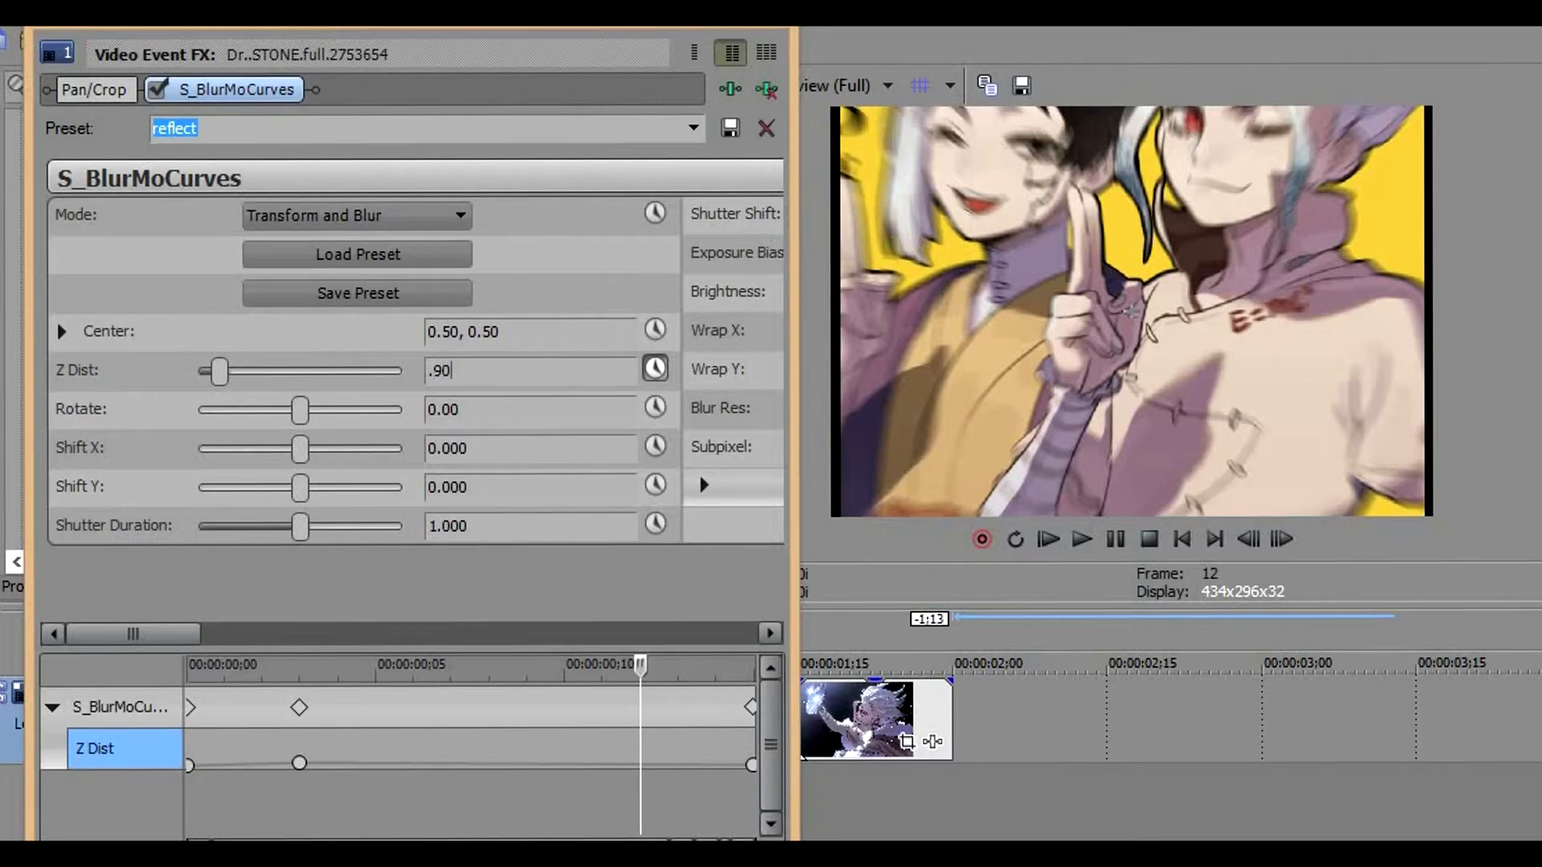
pyautogui.press('Return')
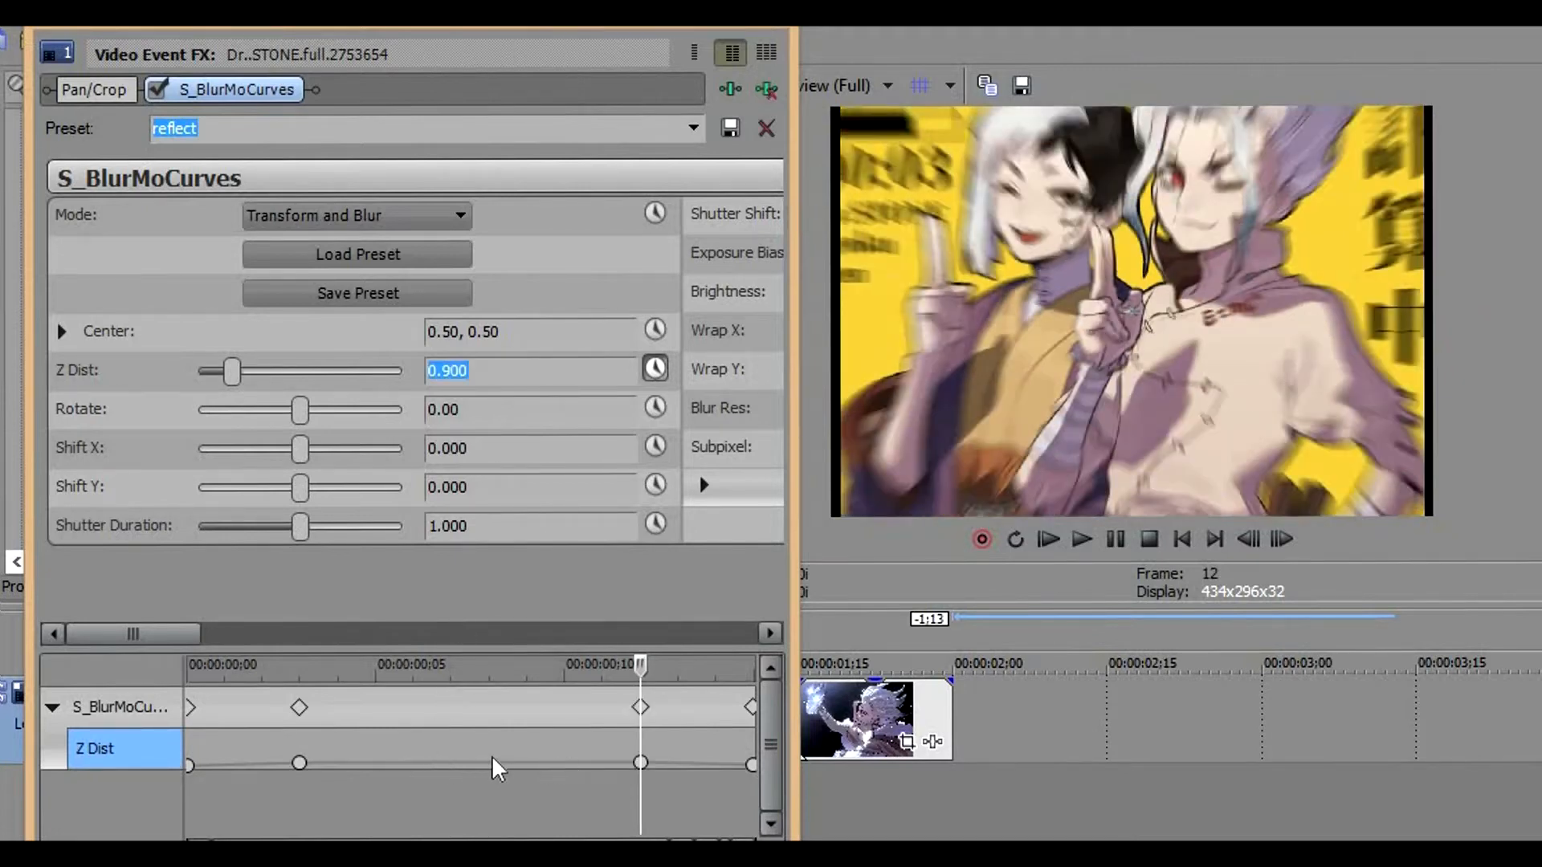
# Add a Z Dist keyframe with a value of 1.000 at frame 7
pyautogui.click(482, 769)
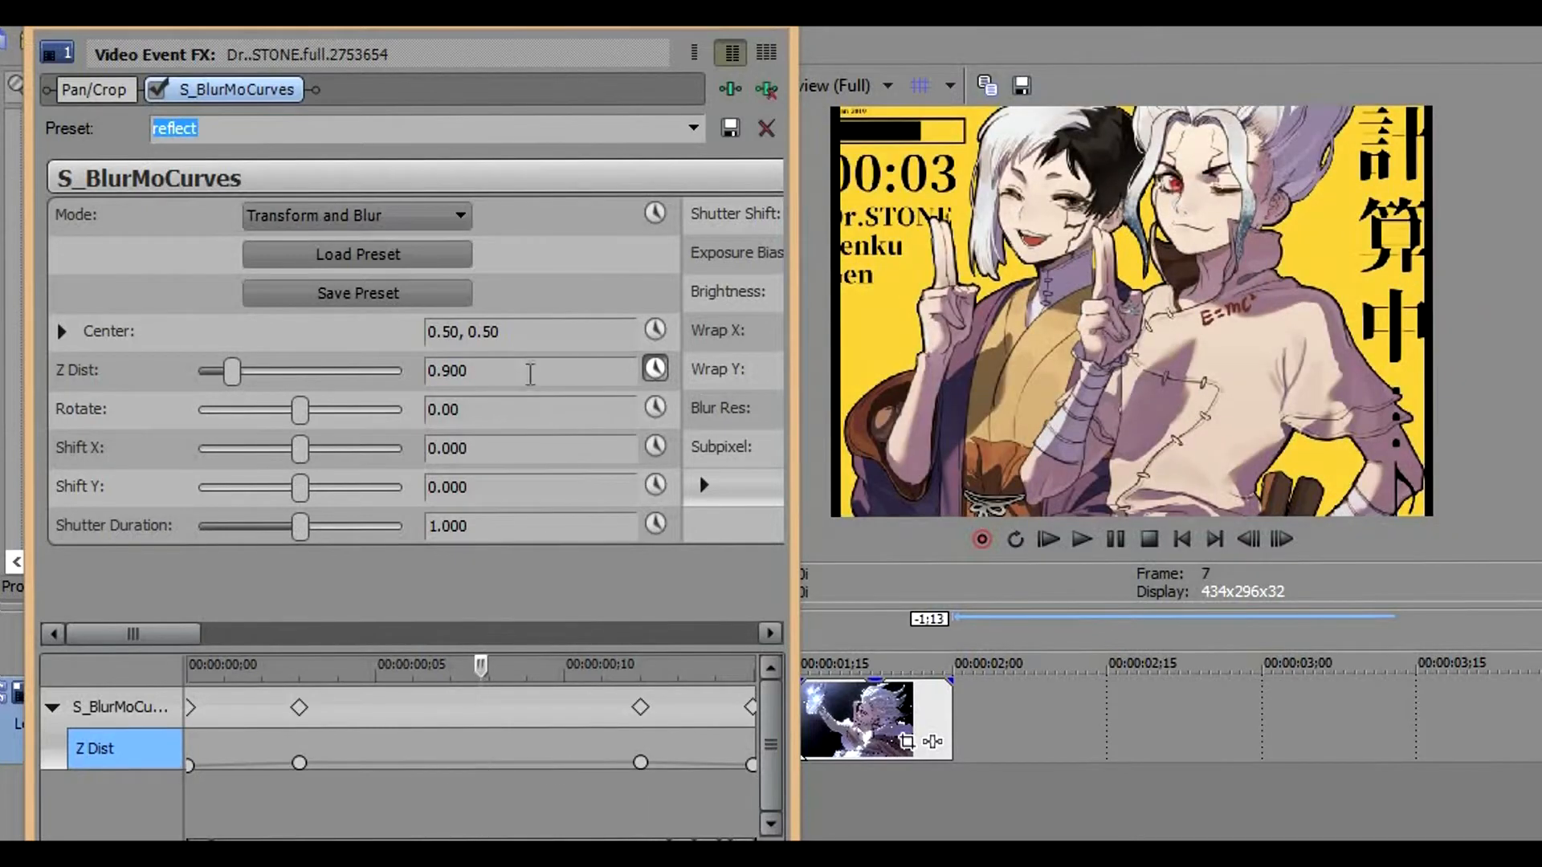
pyautogui.write('1')
pyautogui.press('Return')
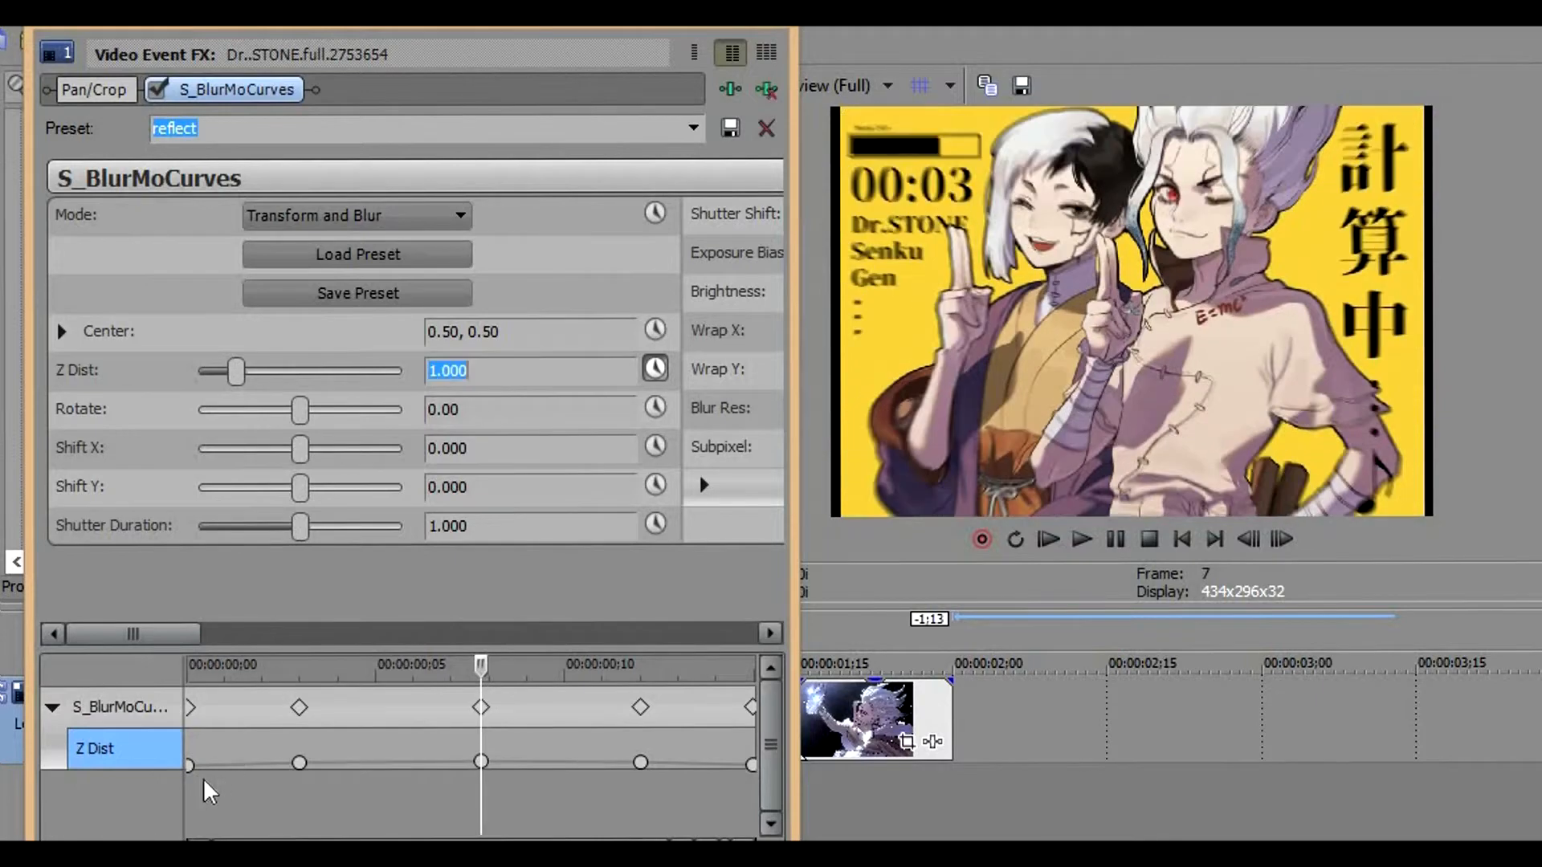
# Set the interpolation of the first Z Dist keyframe at frame 0 to Fast Fade
pyautogui.click(193, 773)
pyautogui.rightClick(201, 775)
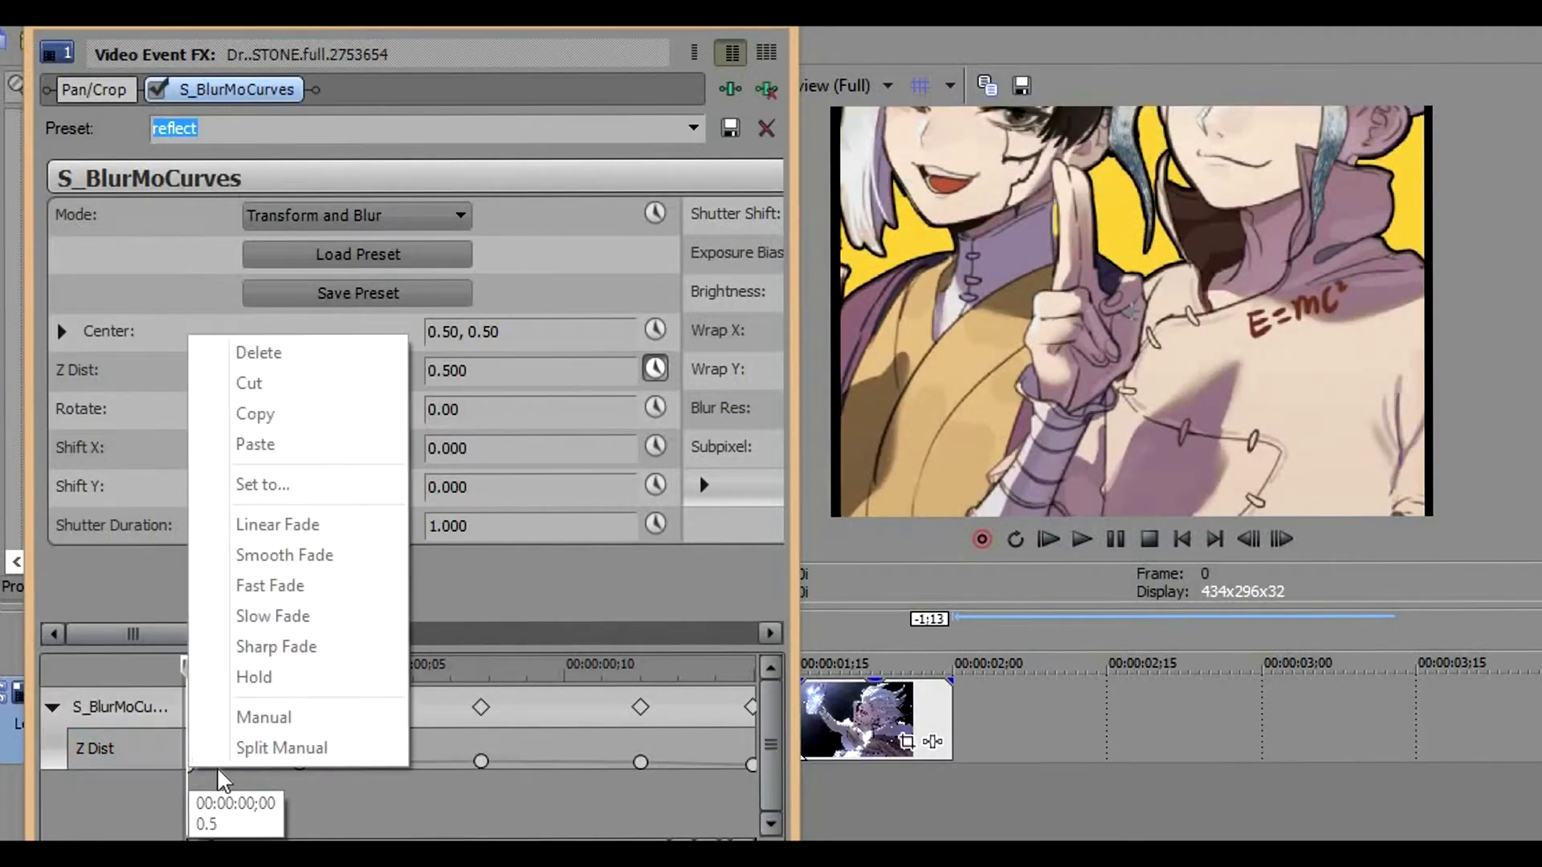
pyautogui.click(196, 772)
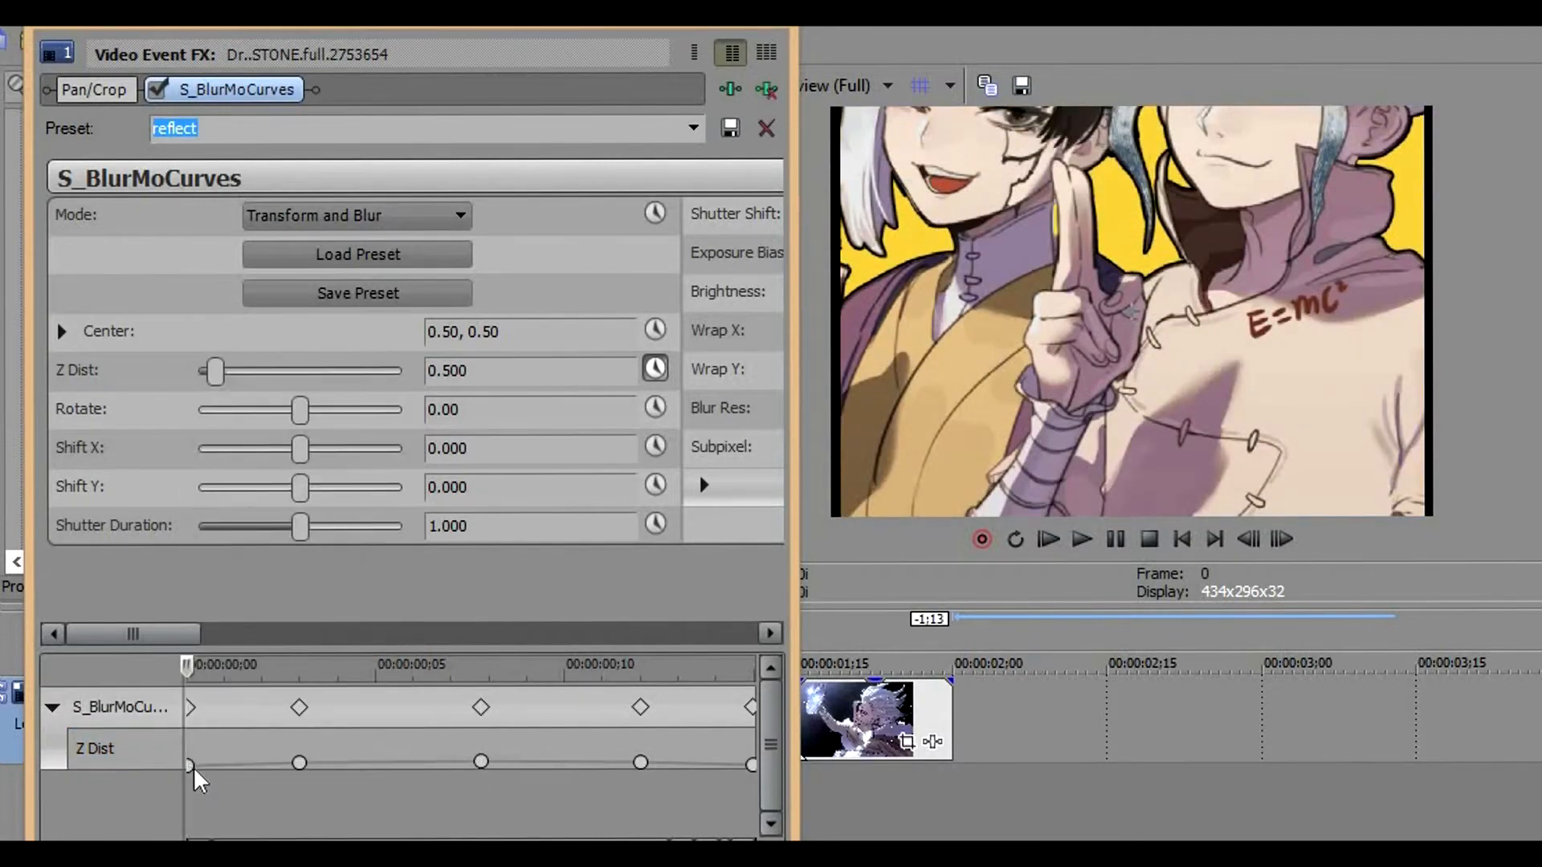
pyautogui.rightClick(191, 769)
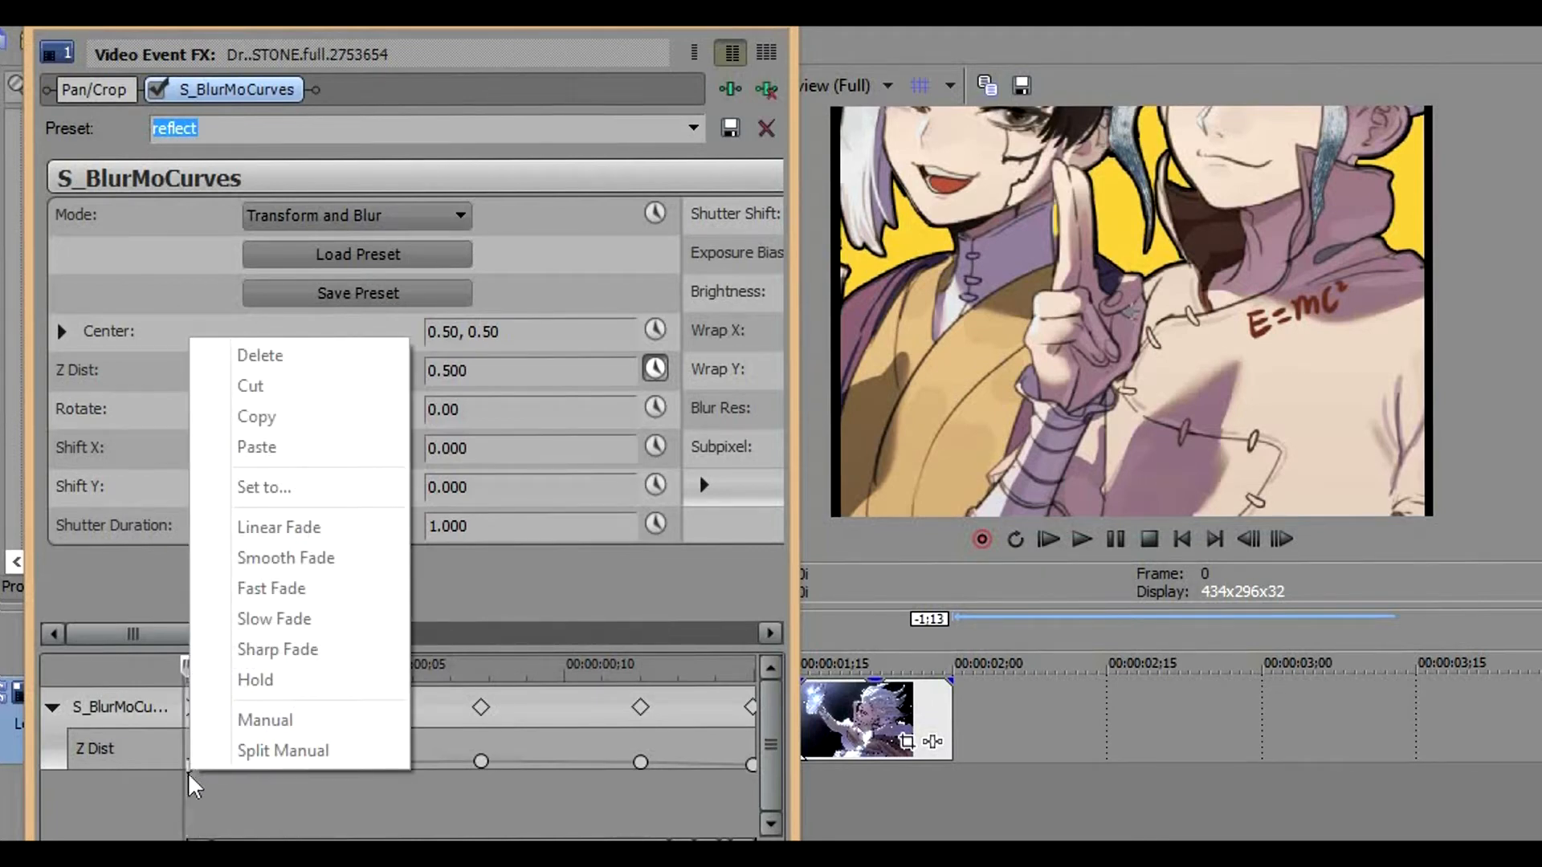
pyautogui.click(193, 786)
pyautogui.click(191, 773)
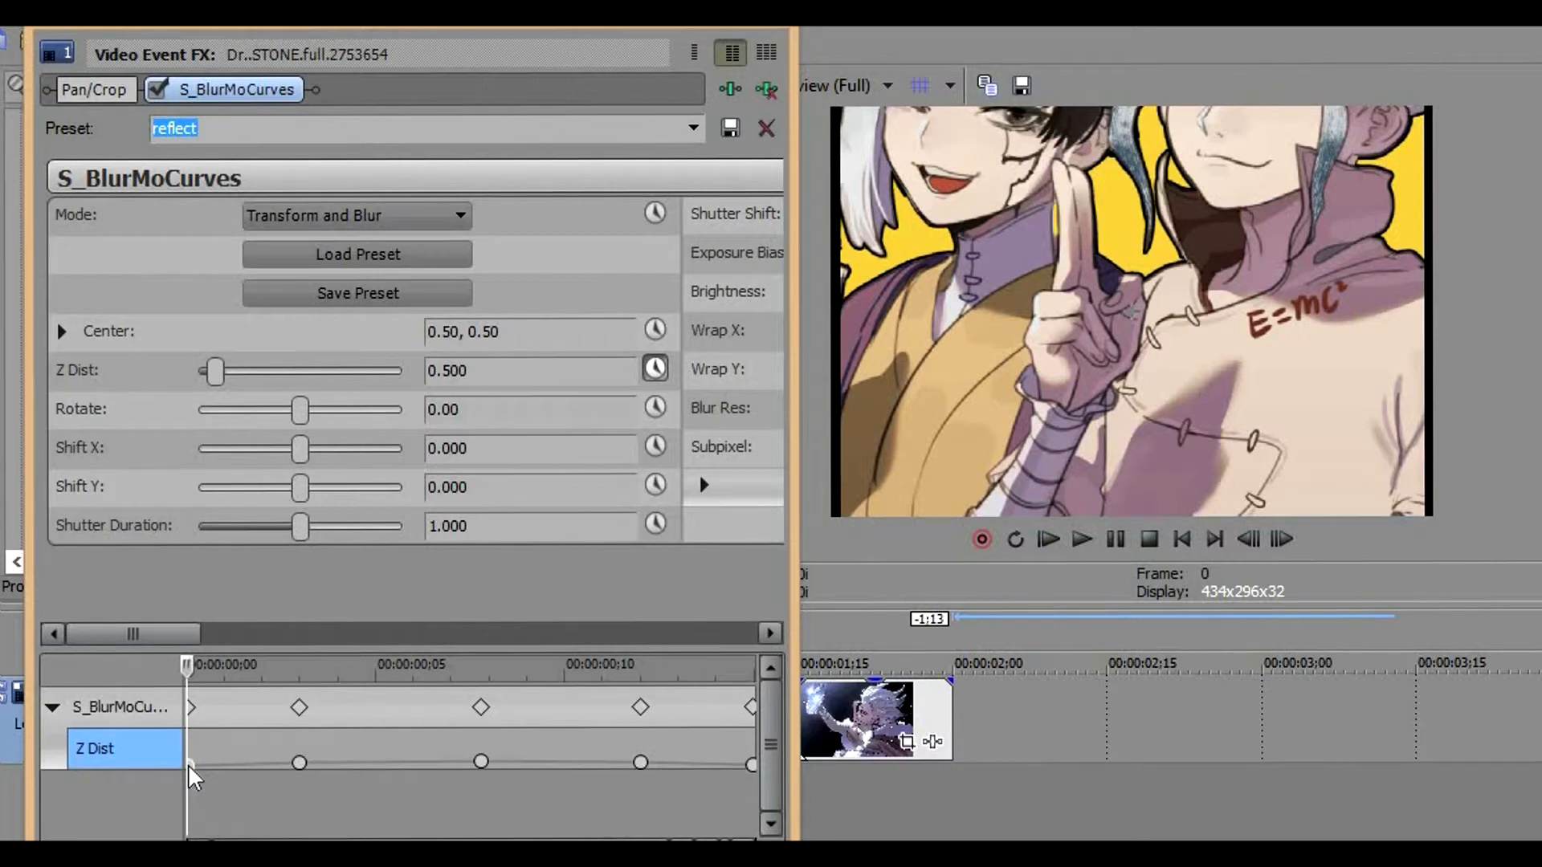
pyautogui.rightClick(191, 771)
pyautogui.click(233, 583)
# Set the Z Dist keyframe at frame 7 to Slow Fade and the one at frame 12 to Smooth Fade
pyautogui.click(481, 763)
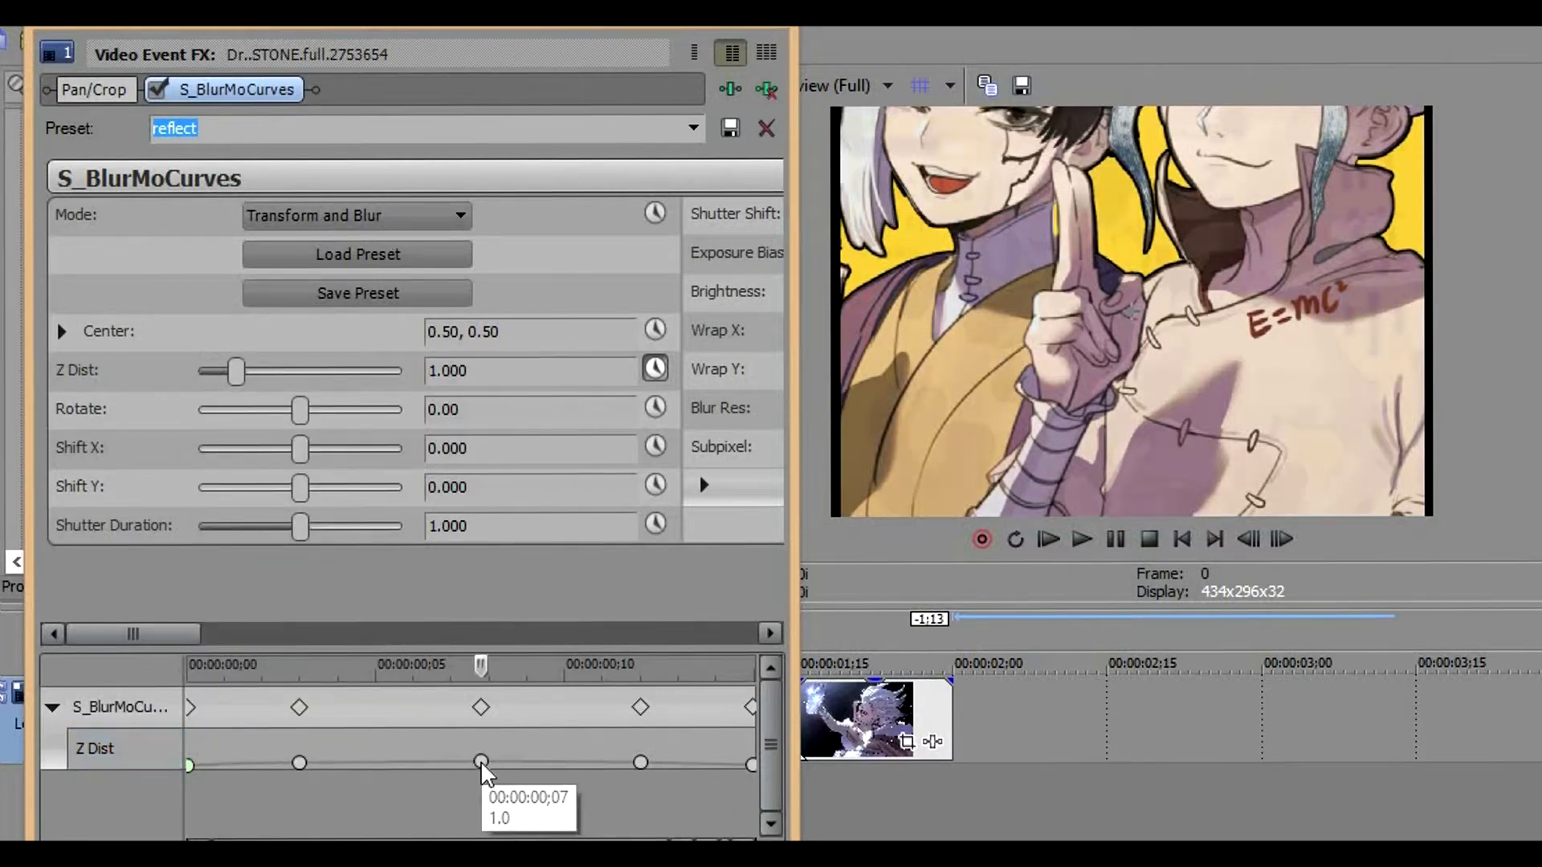
pyautogui.rightClick(482, 764)
pyautogui.click(477, 761)
pyautogui.rightClick(478, 759)
pyautogui.click(544, 608)
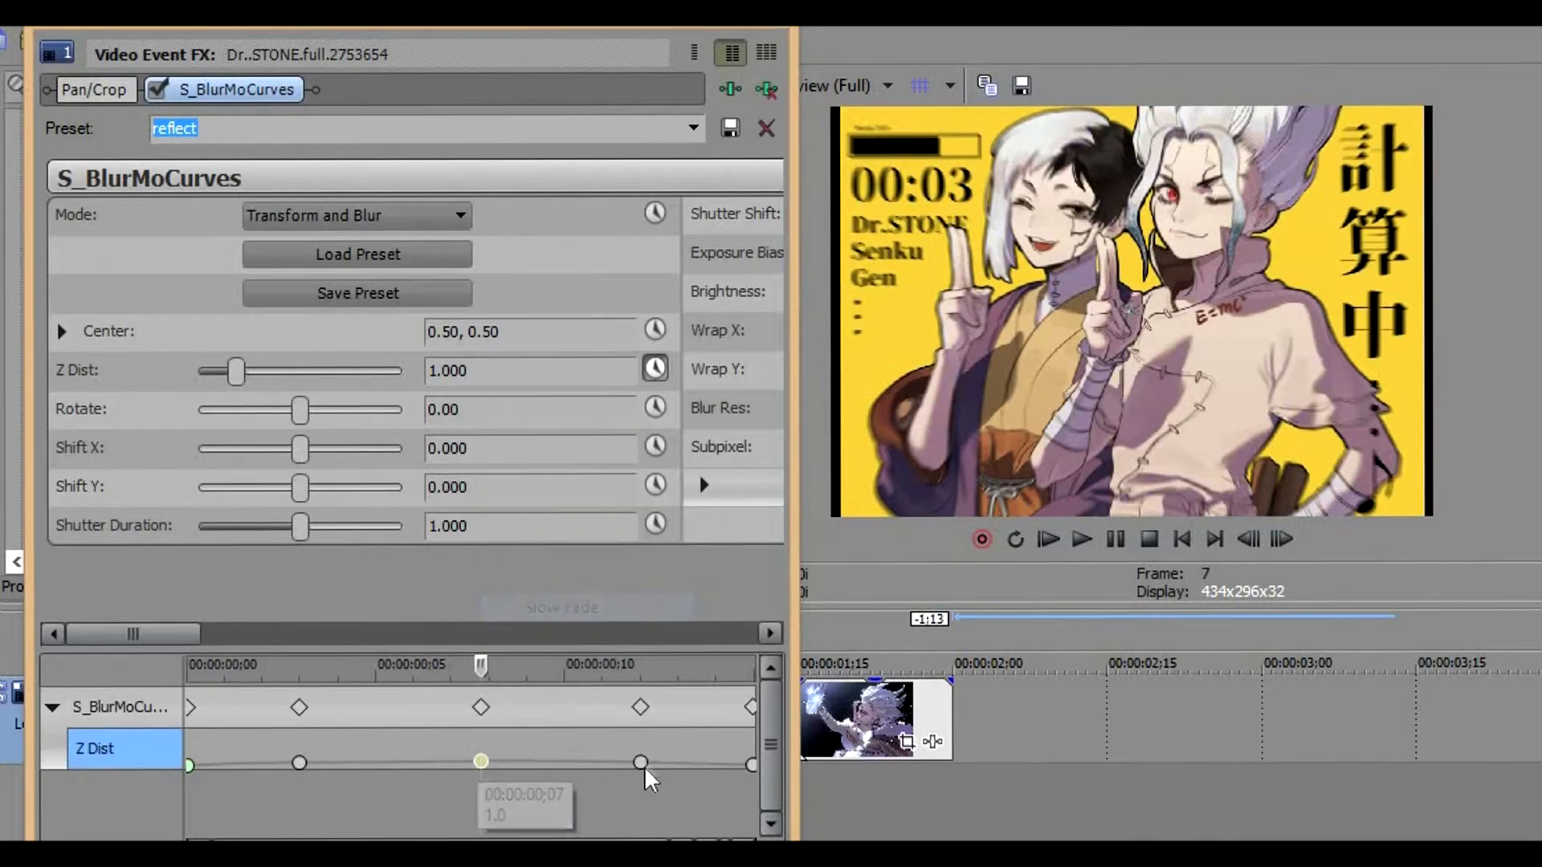
pyautogui.rightClick(640, 763)
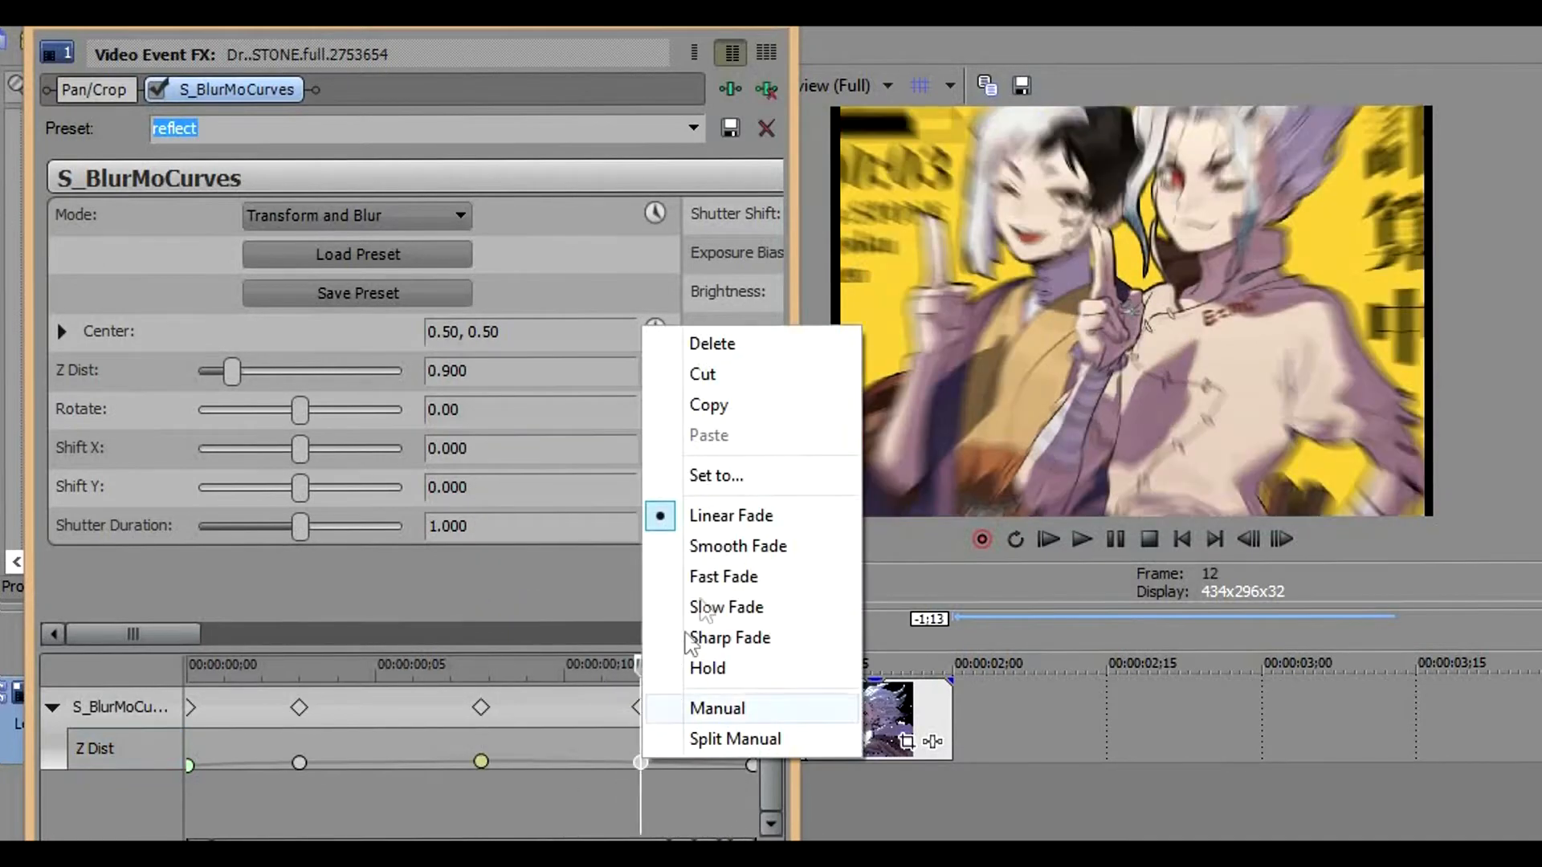
pyautogui.click(711, 547)
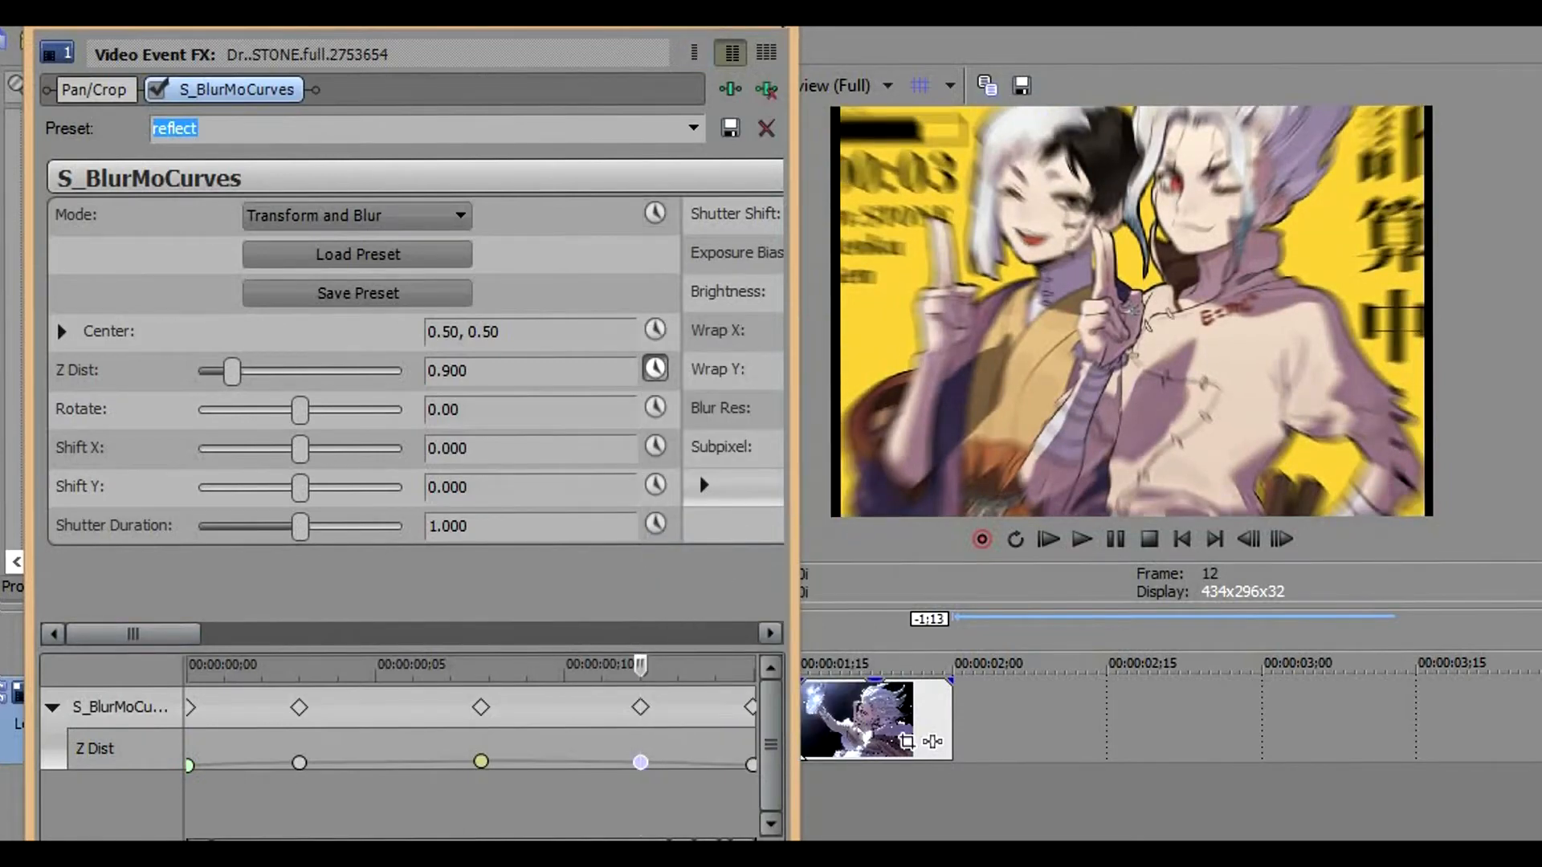
# Close the effect window and play back the first clip repeatedly to review the zoom animation
pyautogui.click(769, 13)
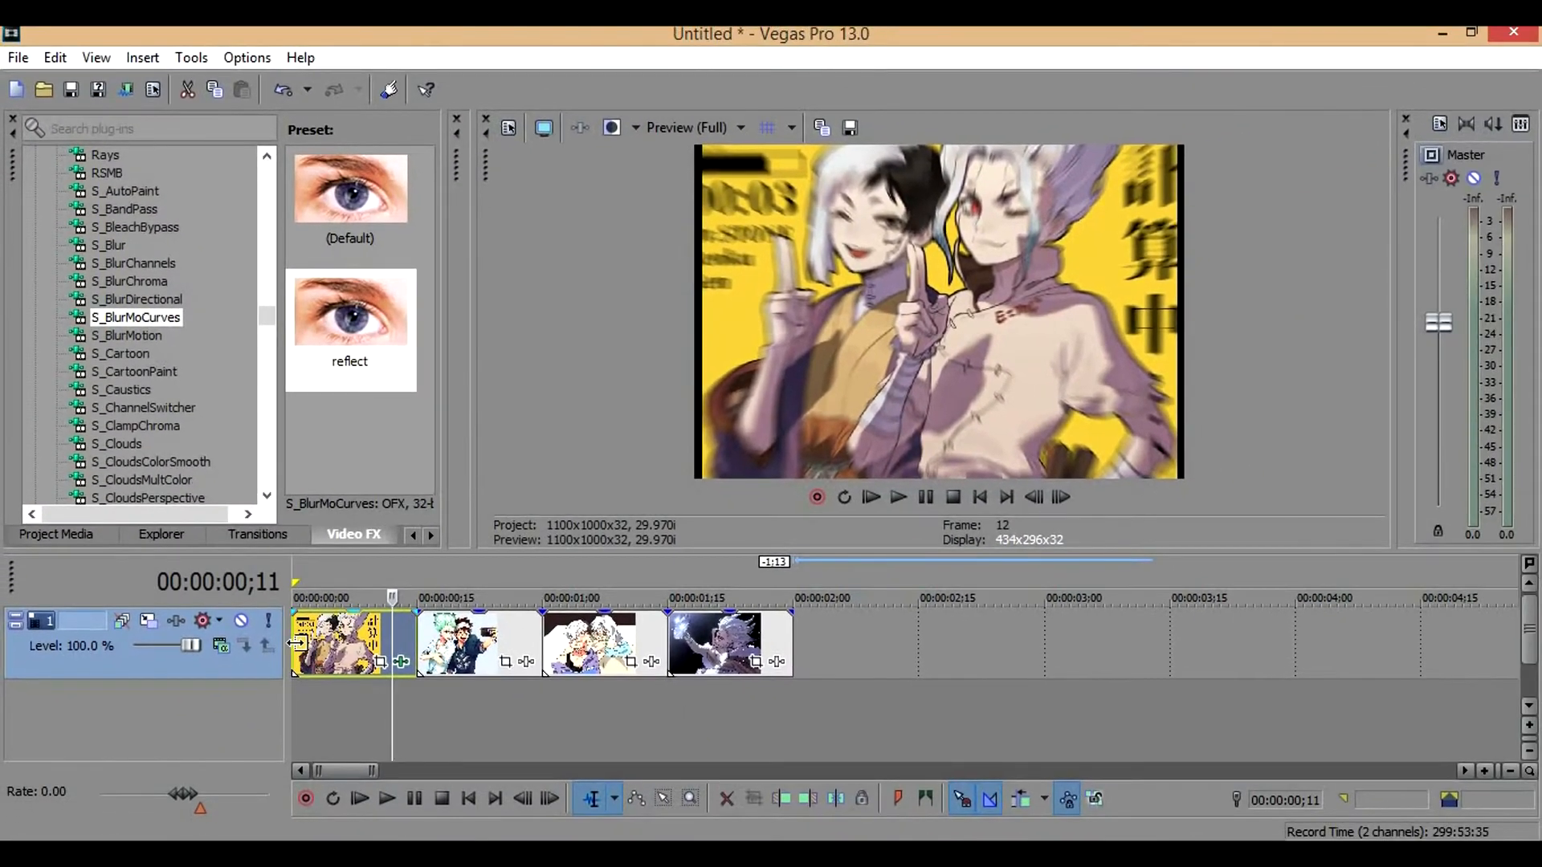
pyautogui.press('space')
pyautogui.press('space')
pyautogui.press('space')
pyautogui.press('space')
pyautogui.press('space')
pyautogui.press('space')
pyautogui.press('space')
pyautogui.press('space')
pyautogui.press('space')
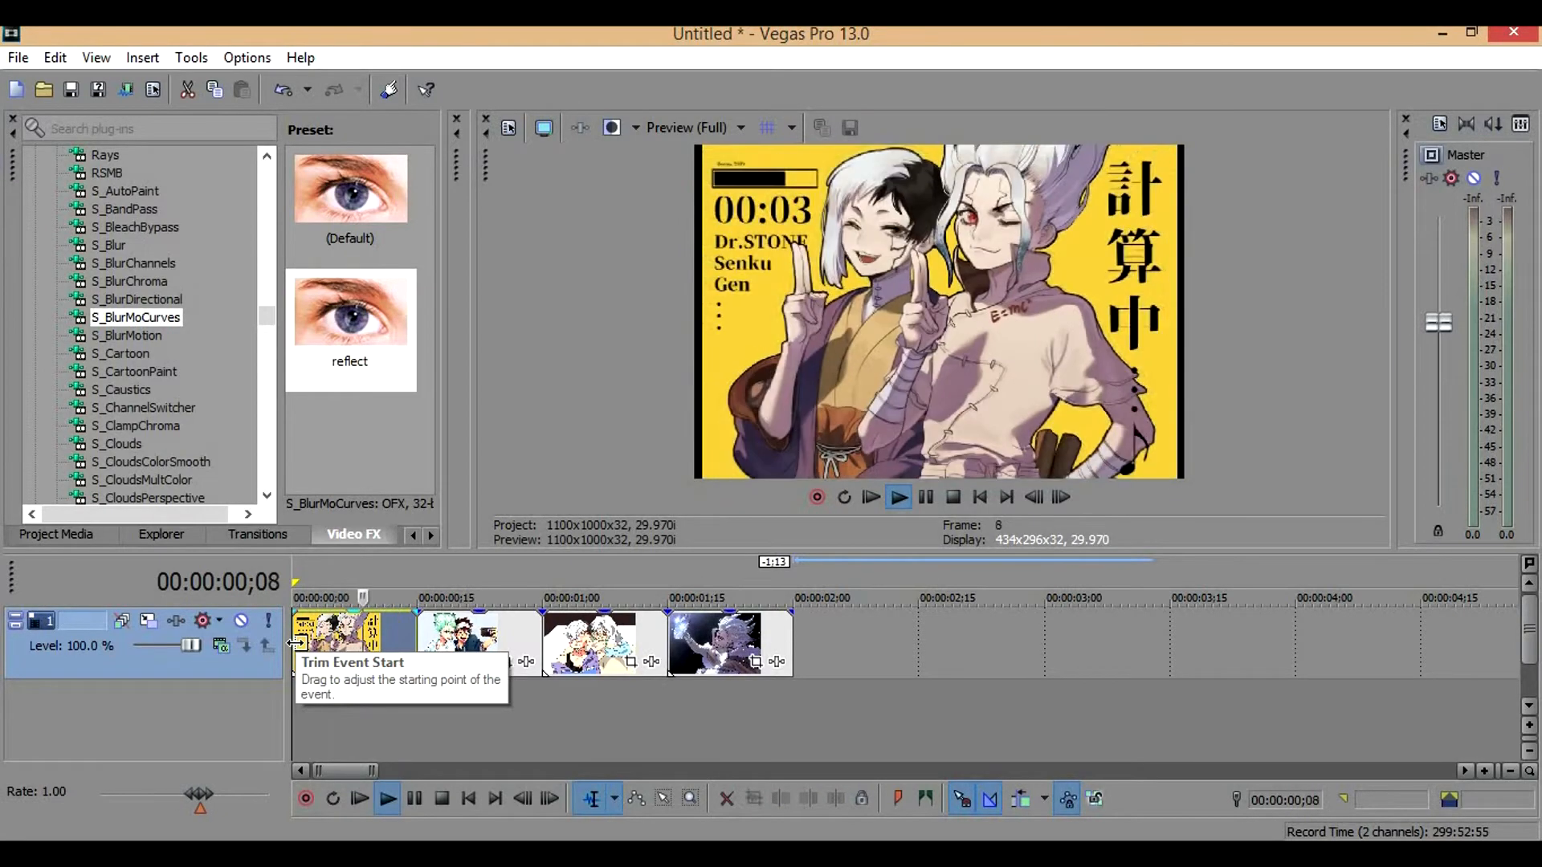
pyautogui.press('space')
# Lower the video preview quality to Preview (Quarter) and play back the first clip again
pyautogui.click(710, 126)
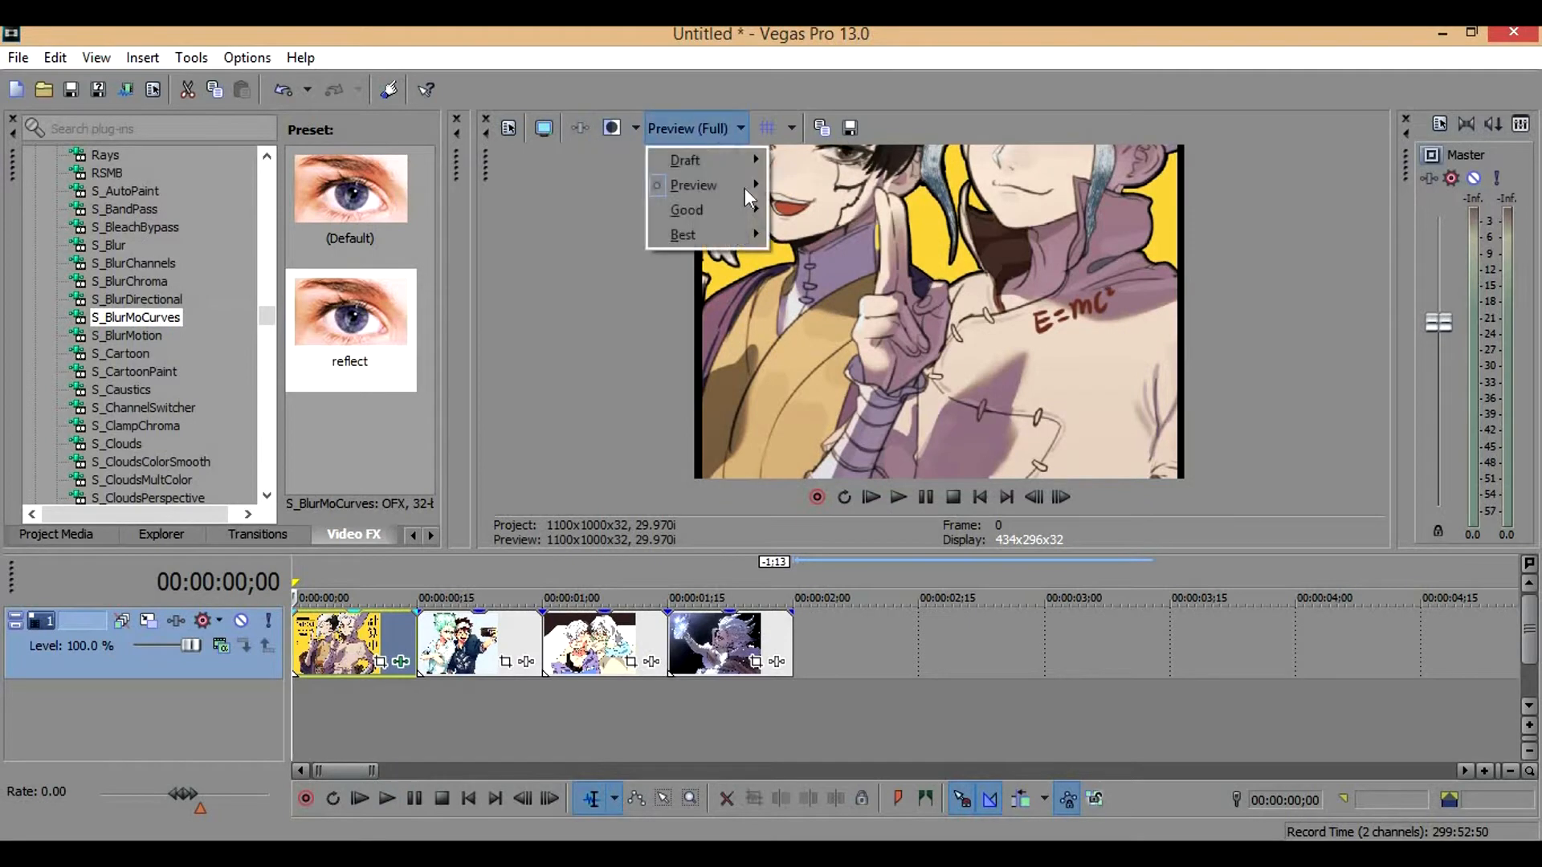
pyautogui.moveTo(744, 186)
pyautogui.click(810, 261)
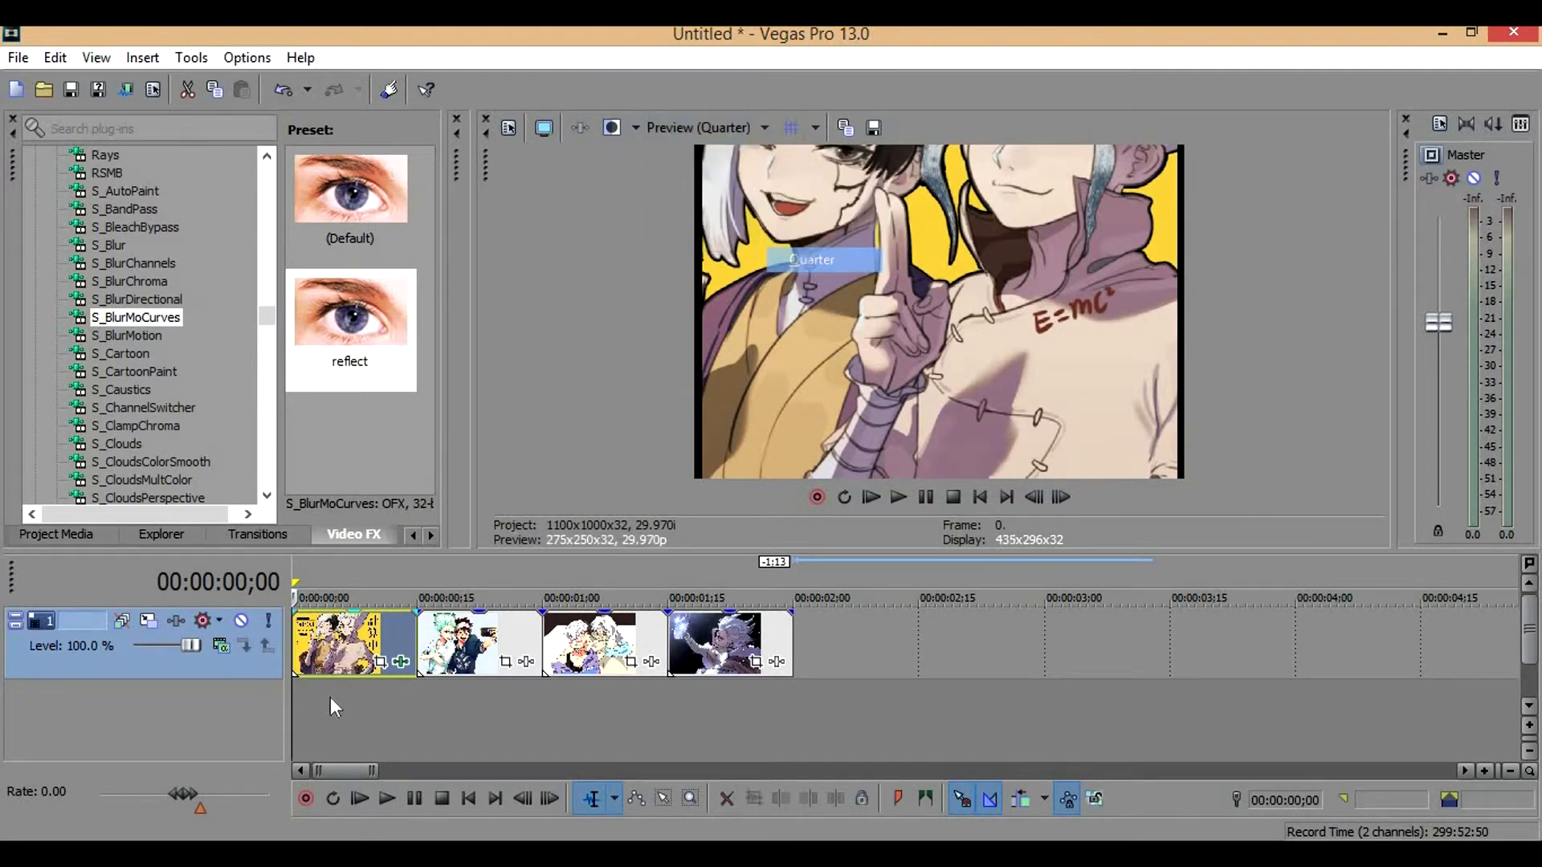
pyautogui.press('space')
pyautogui.press('space')
pyautogui.press('space')
pyautogui.press('space')
pyautogui.press('space')
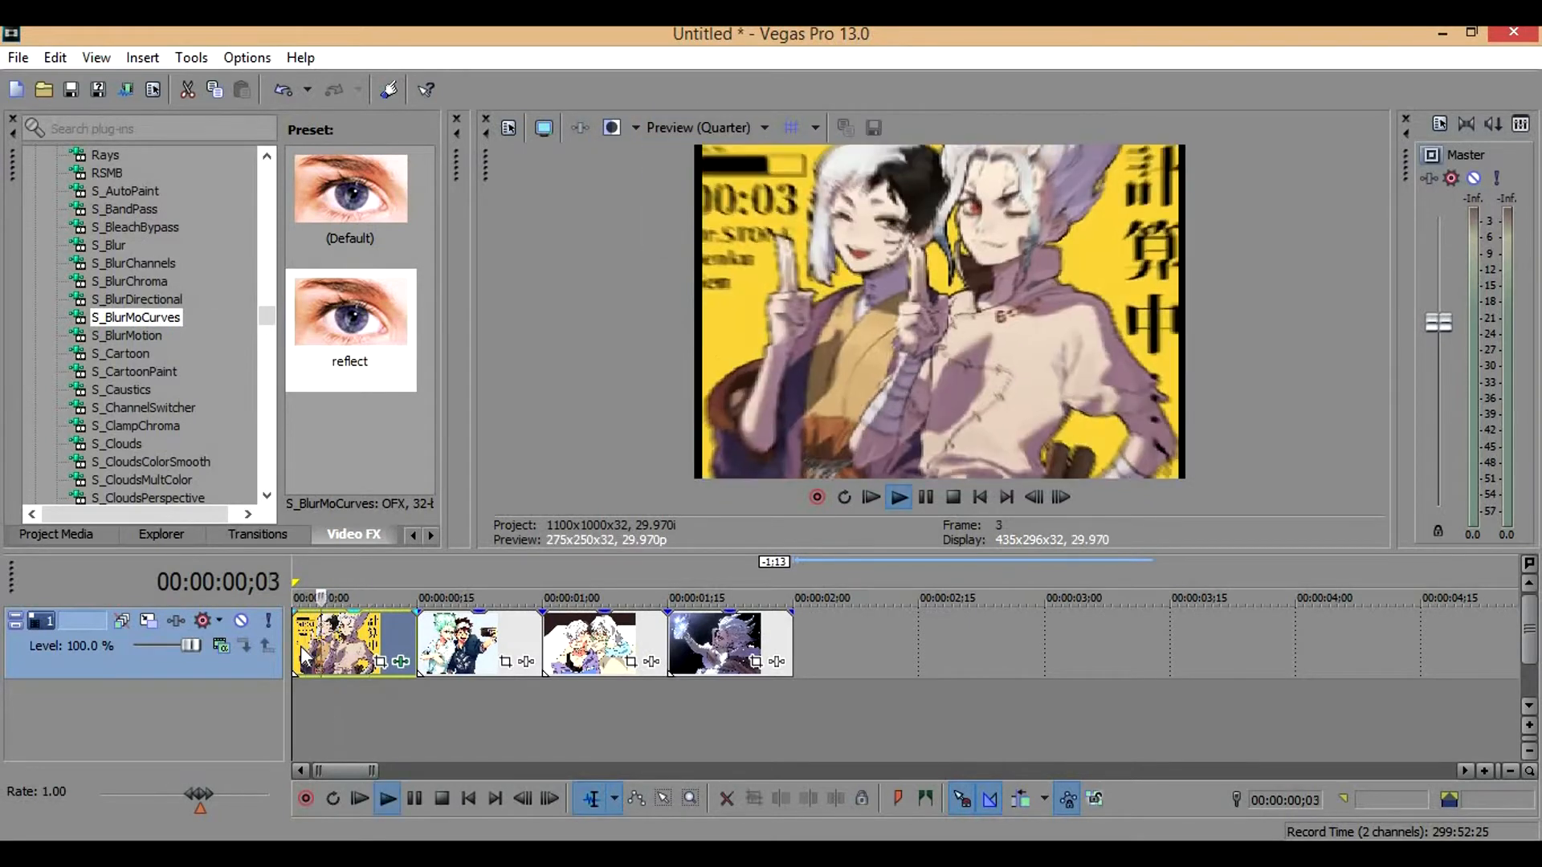
pyautogui.press('space')
pyautogui.press('space')
pyautogui.press('space')
pyautogui.press('space')
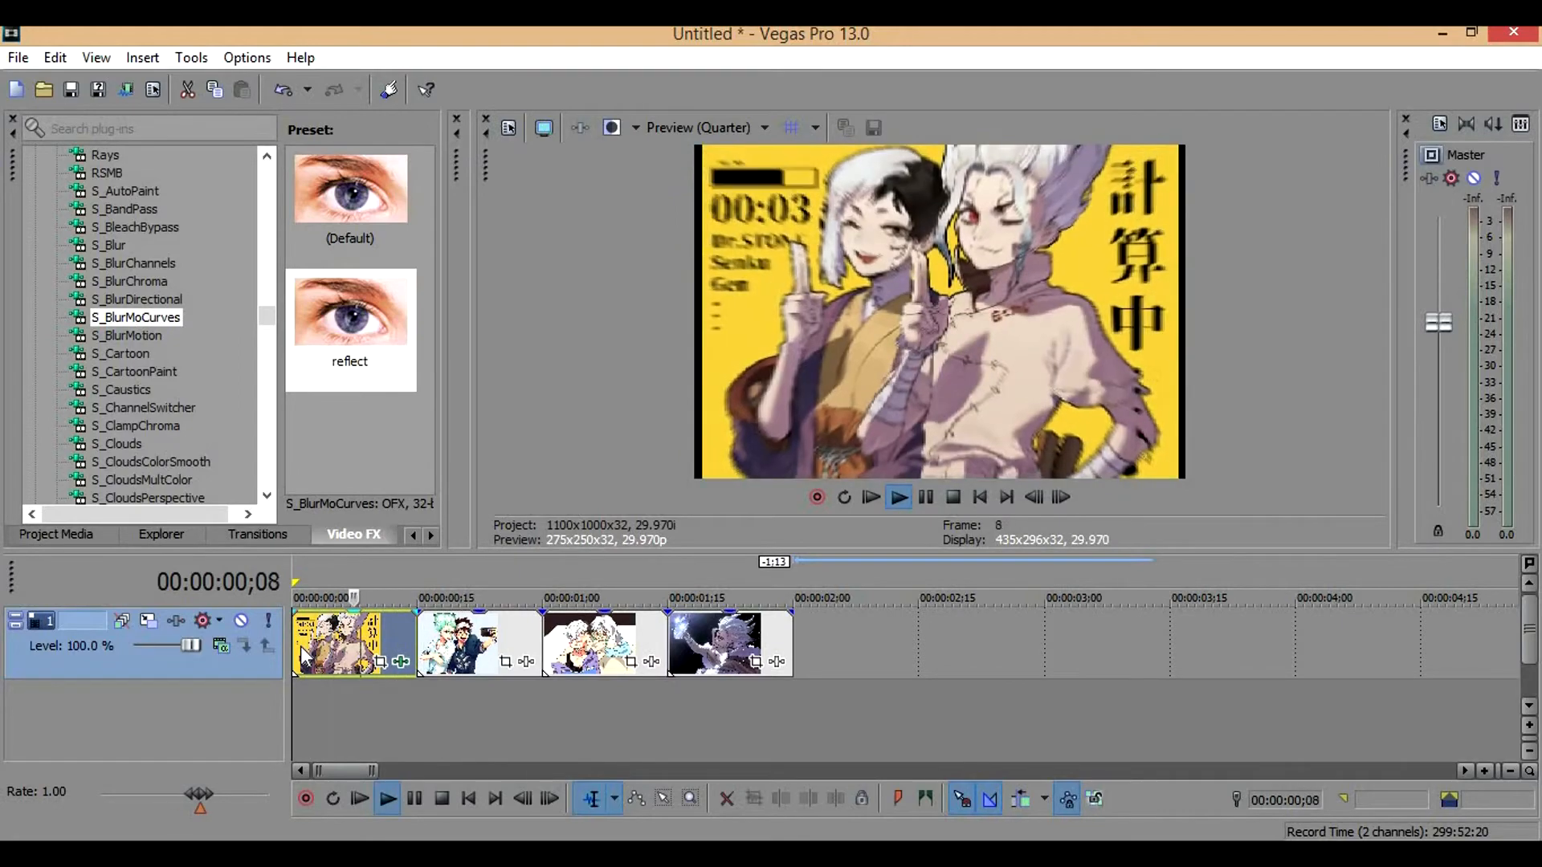
pyautogui.press('space')
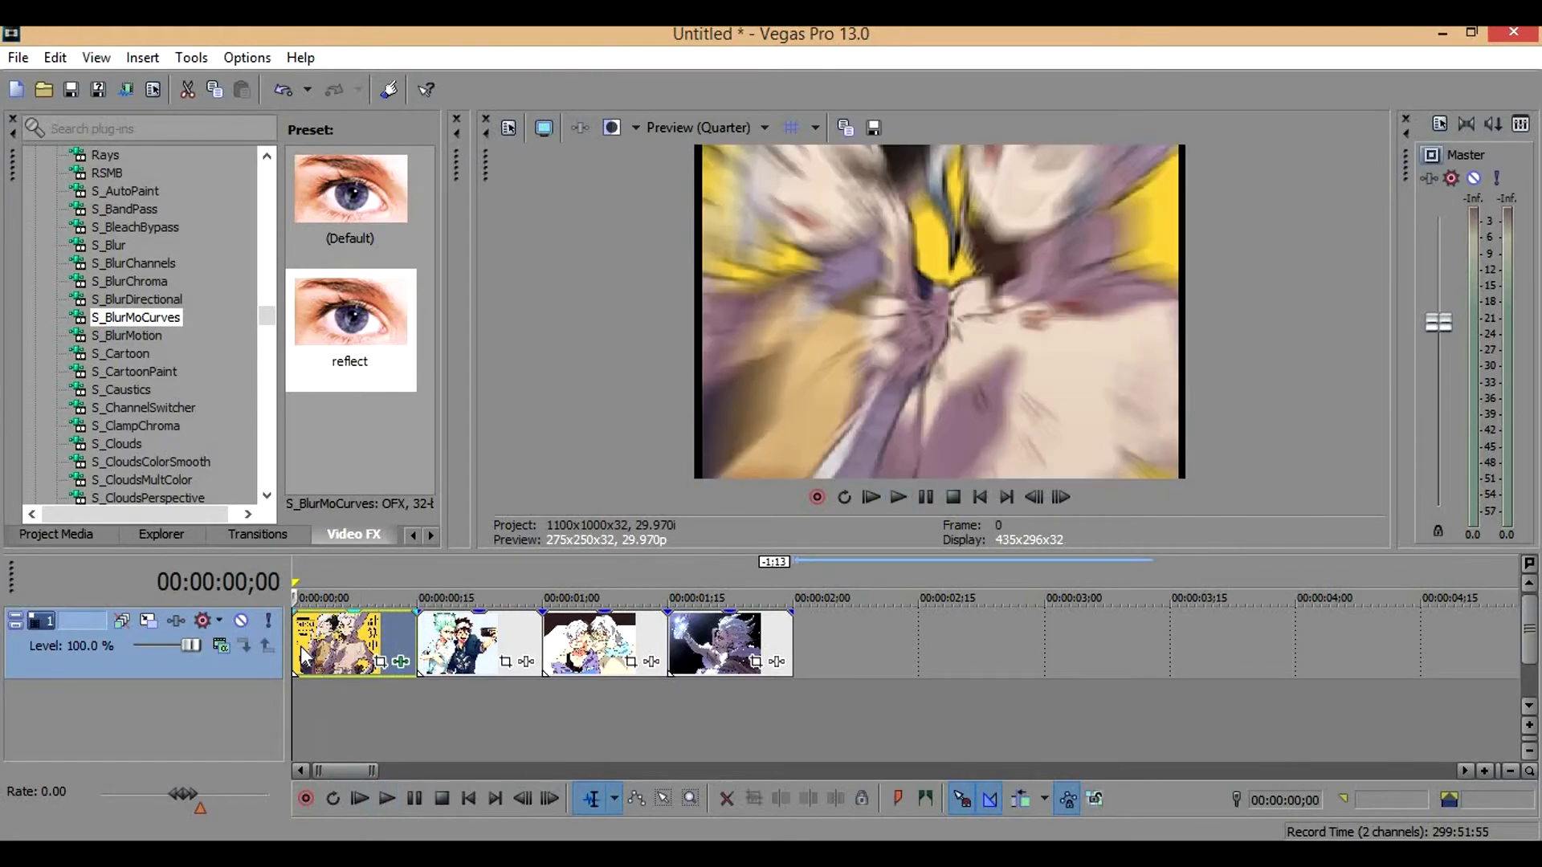
# Reopen the first clip's S_BlurMoCurves effect, enable Shift Y animation and set Shift Y to about -0.065 at frame 0
pyautogui.click(397, 664)
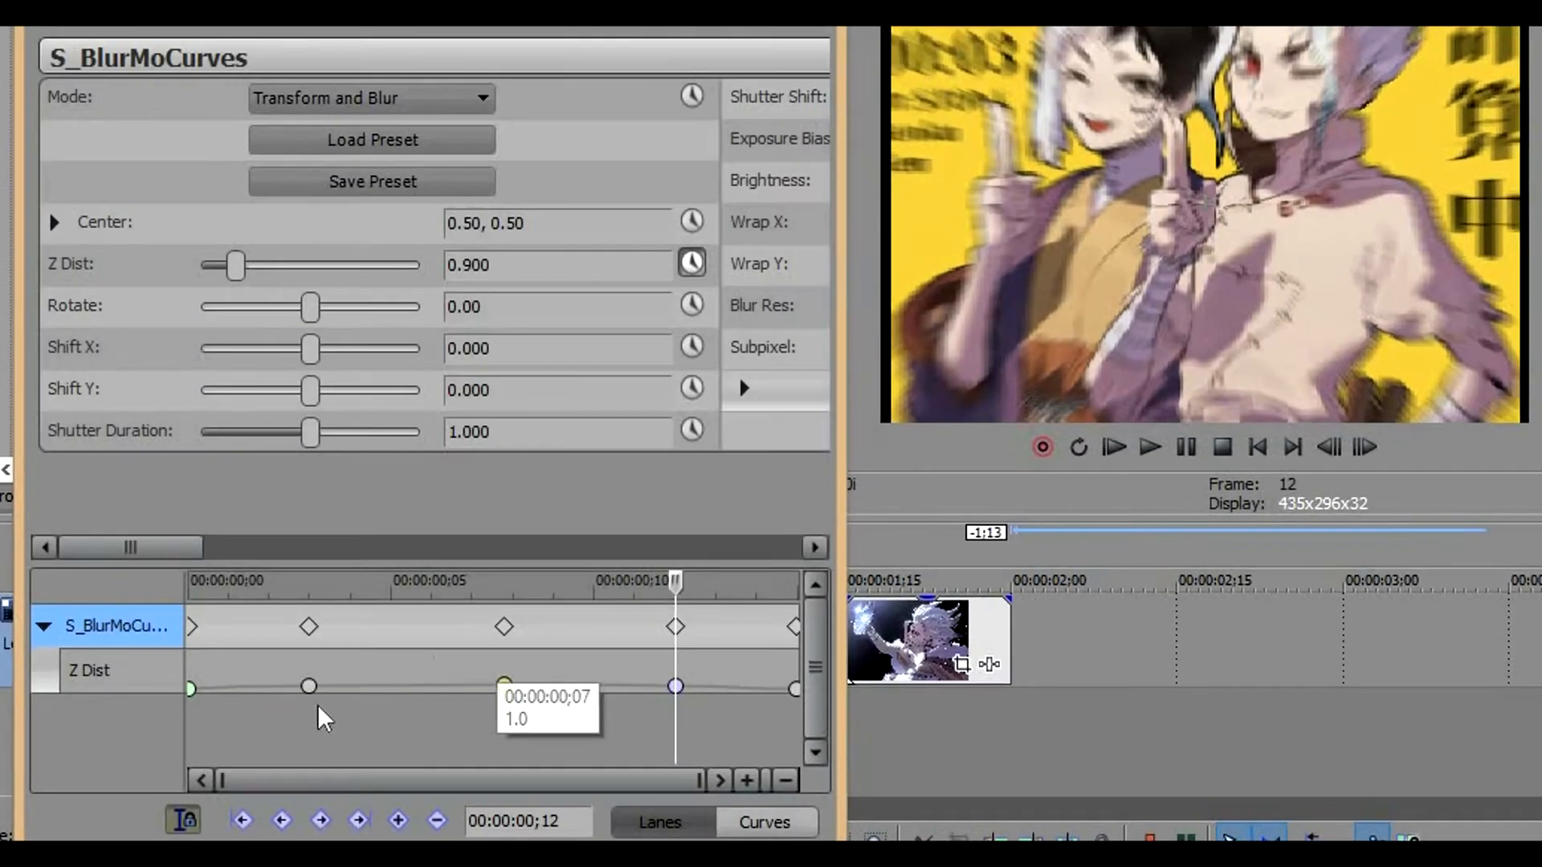
pyautogui.click(692, 388)
pyautogui.click(192, 715)
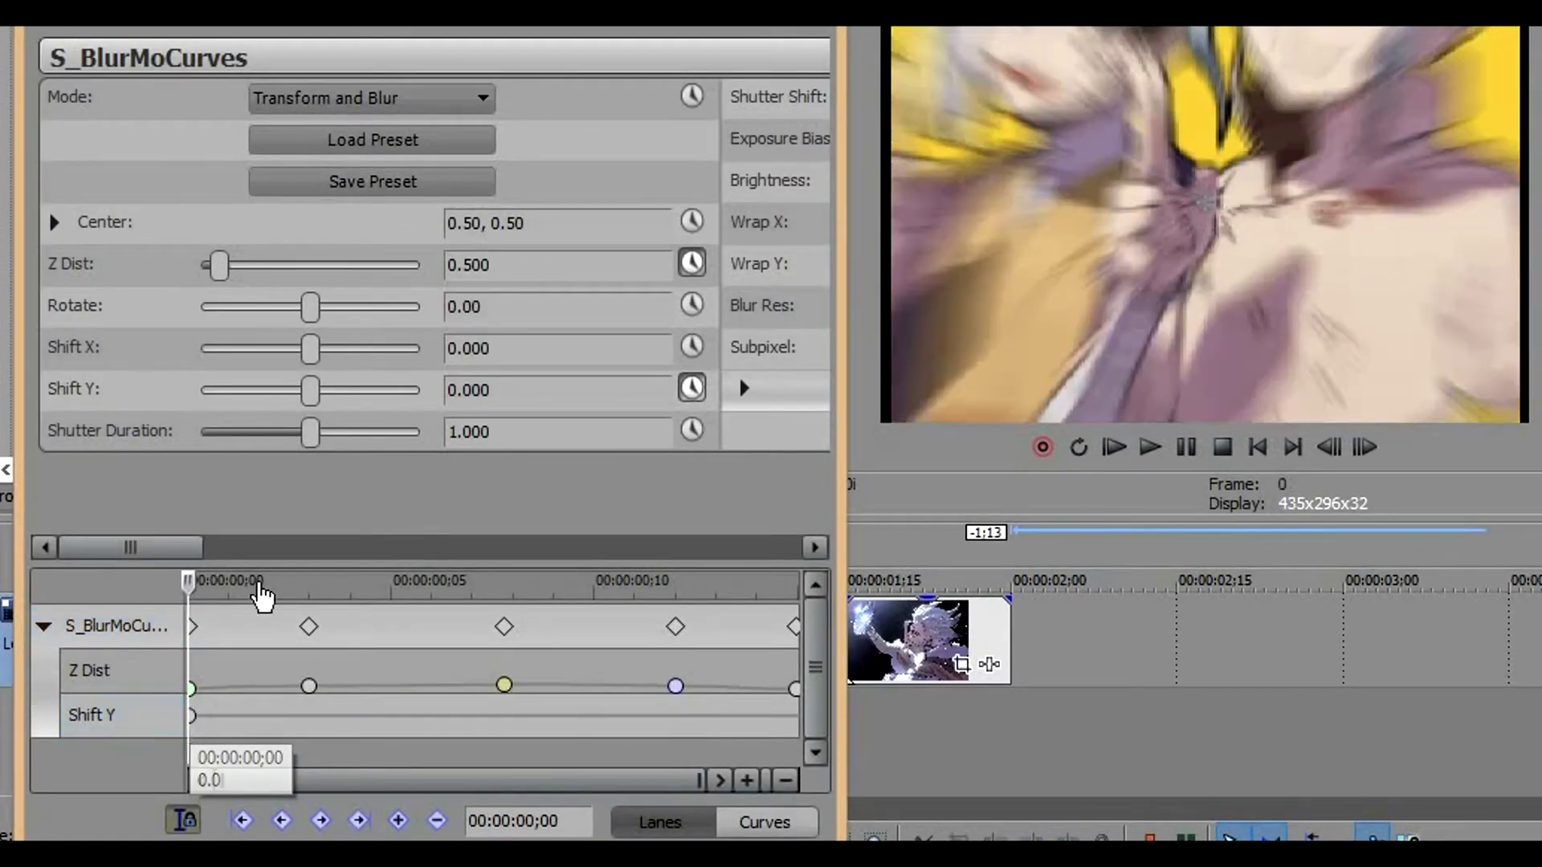
pyautogui.moveTo(304, 392); pyautogui.dragTo(296, 392)
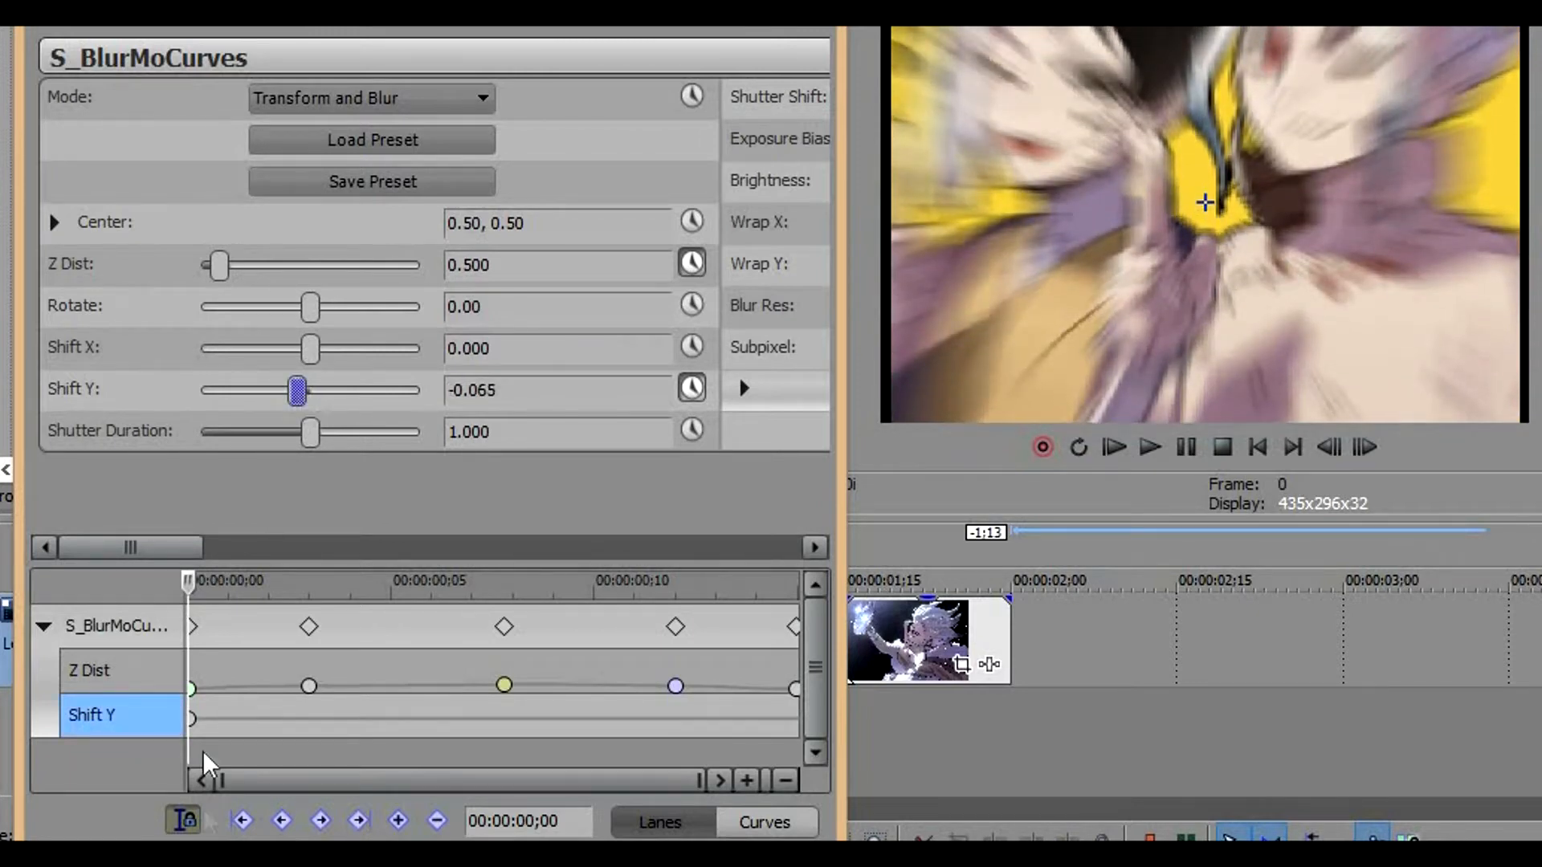
# Add a Shift Y keyframe of about 0.044 at frame 5
pyautogui.click(192, 721)
pyautogui.press('Right')
pyautogui.press('Right')
pyautogui.press('Right')
pyautogui.press('Right')
pyautogui.press('Right')
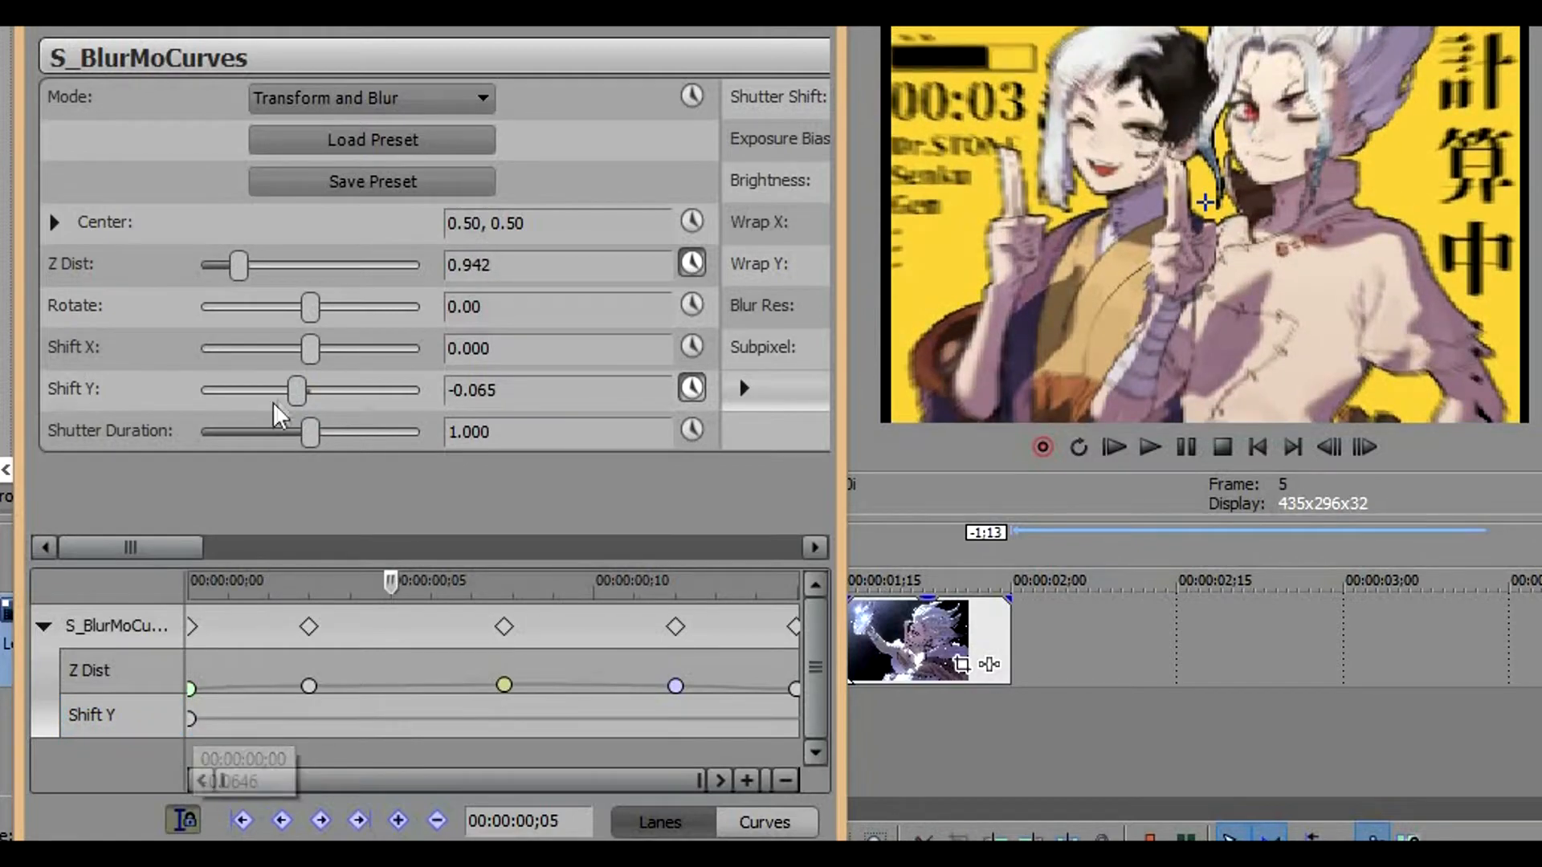
pyautogui.moveTo(297, 391); pyautogui.dragTo(321, 392)
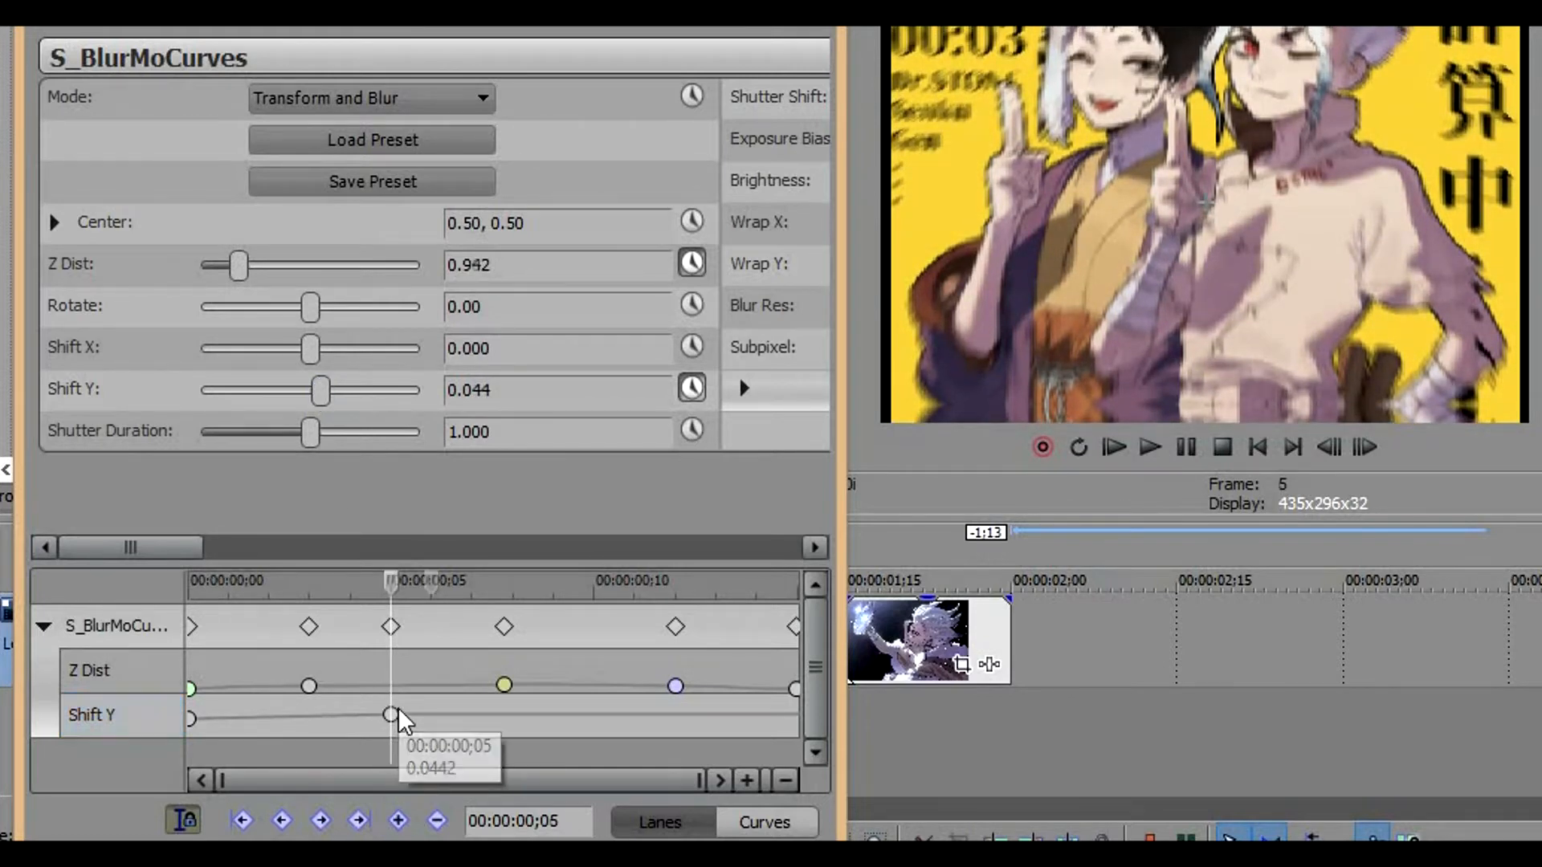
# Add a Shift Y keyframe of about -0.037 at frame 10
pyautogui.press('Right')
pyautogui.press('Right')
pyautogui.press('Right')
pyautogui.press('Right')
pyautogui.press('Right')
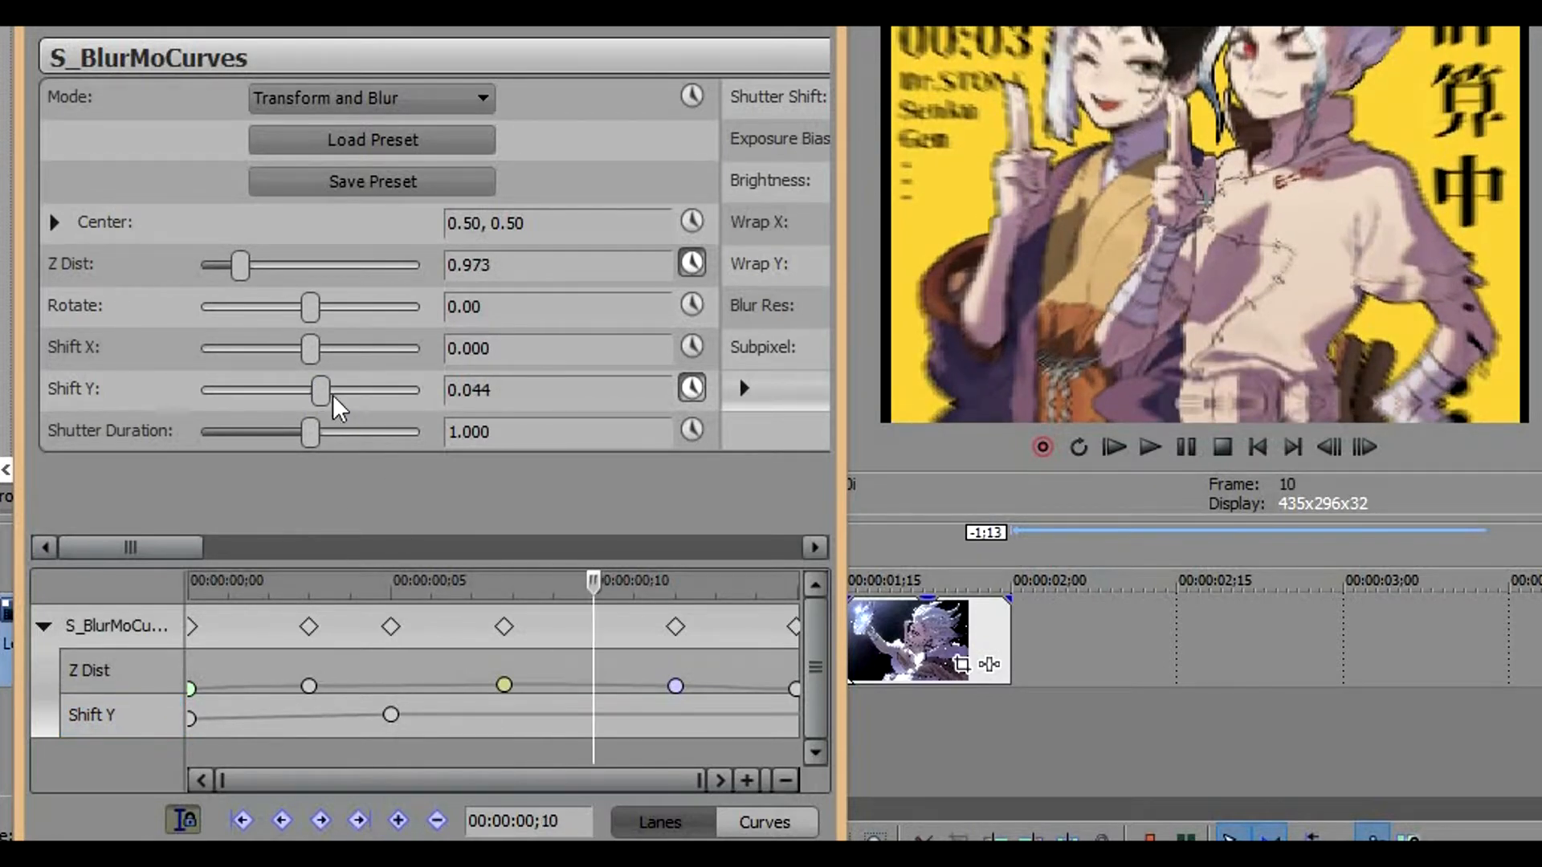
pyautogui.moveTo(326, 392); pyautogui.dragTo(306, 393)
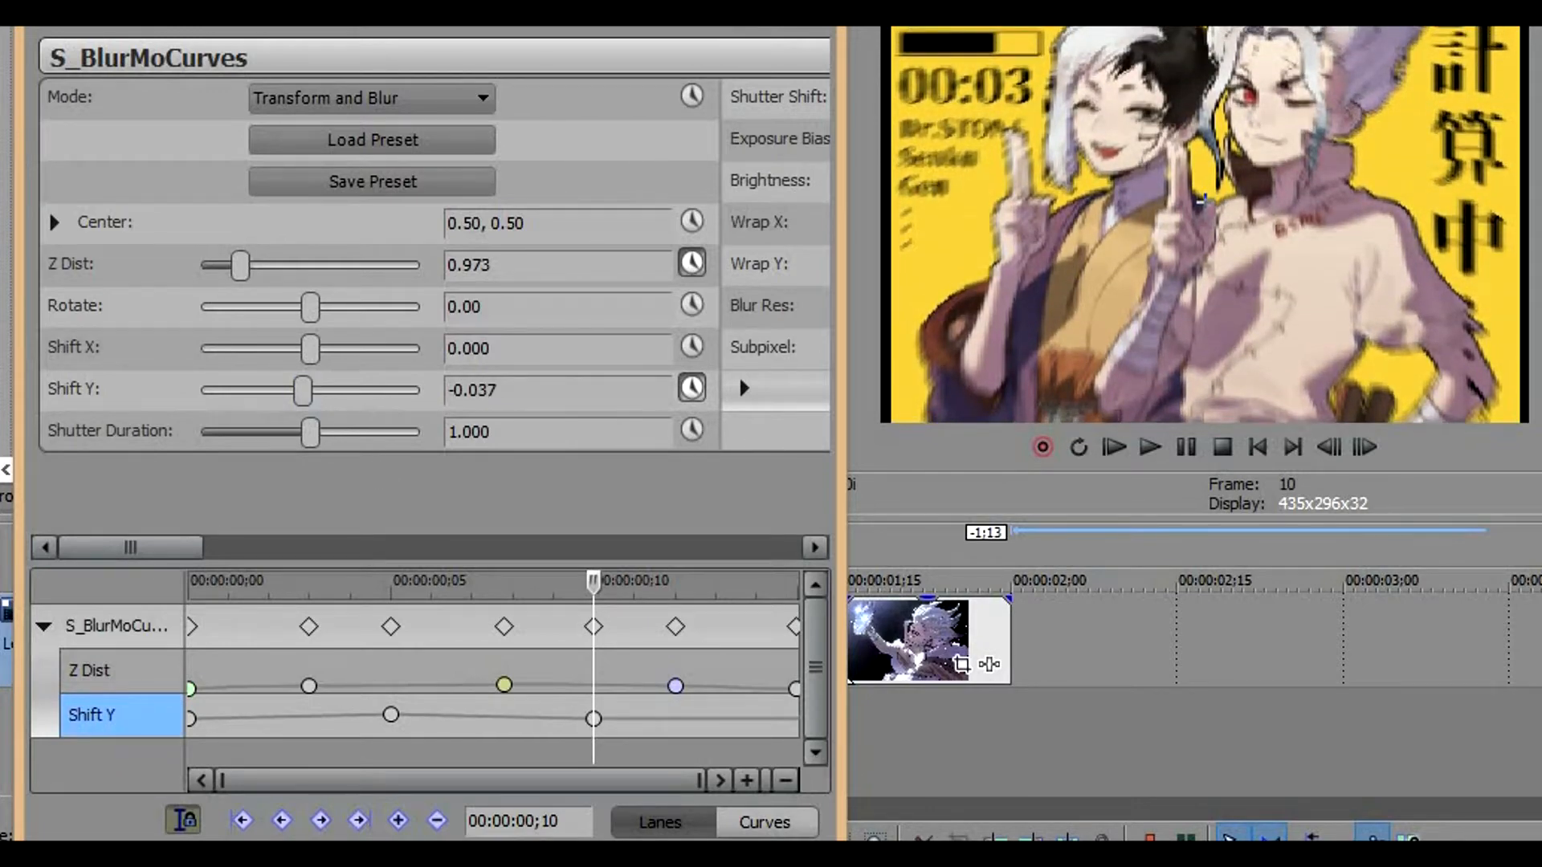
pyautogui.click(593, 719)
pyautogui.press('Right')
pyautogui.press('Right')
pyautogui.press('Right')
pyautogui.press('Right')
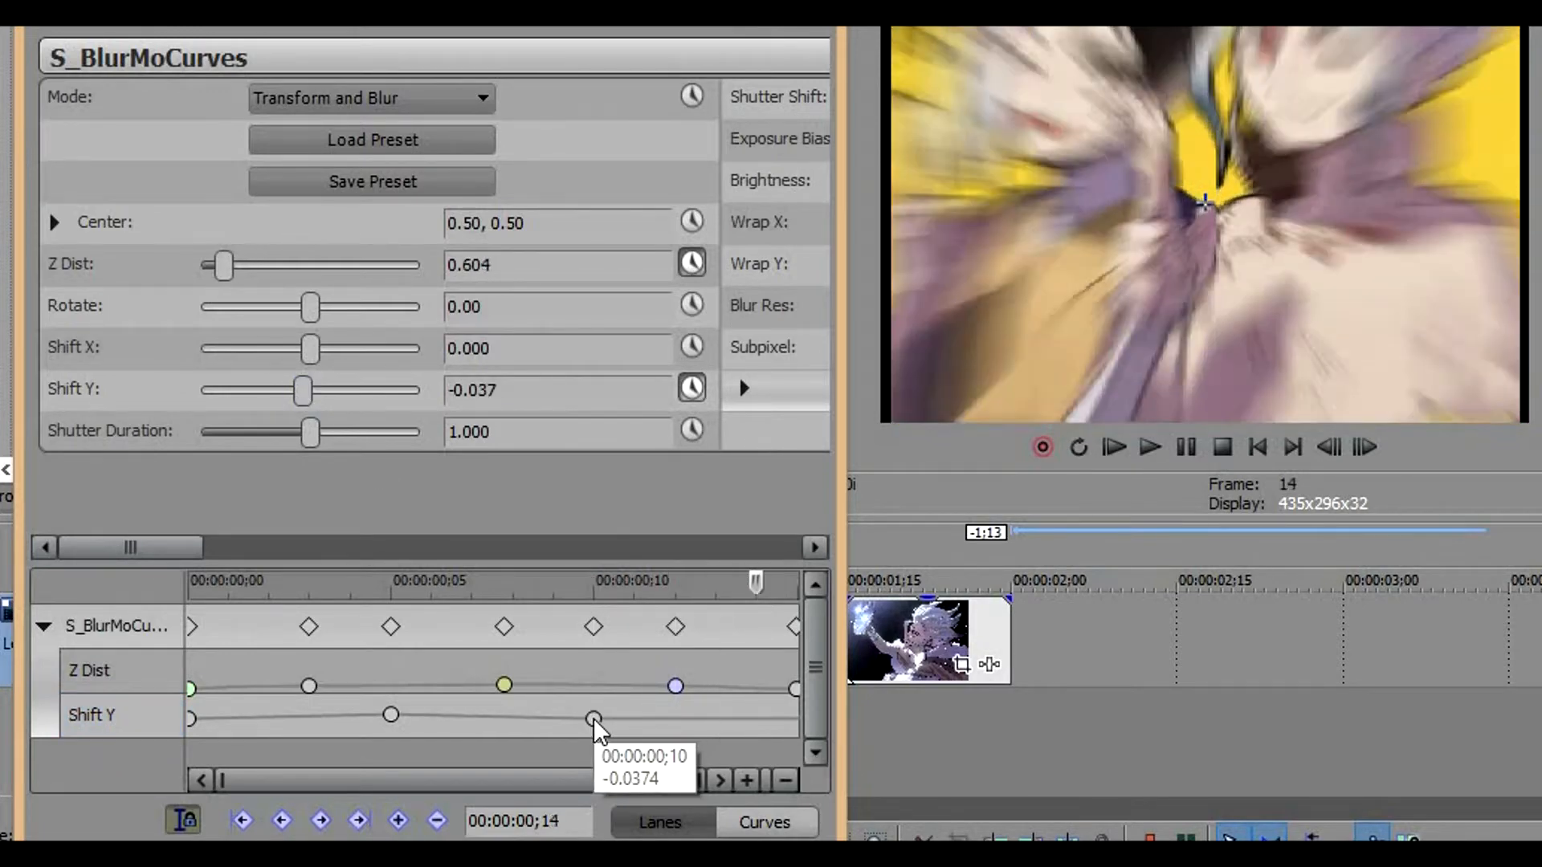
pyautogui.press('Right')
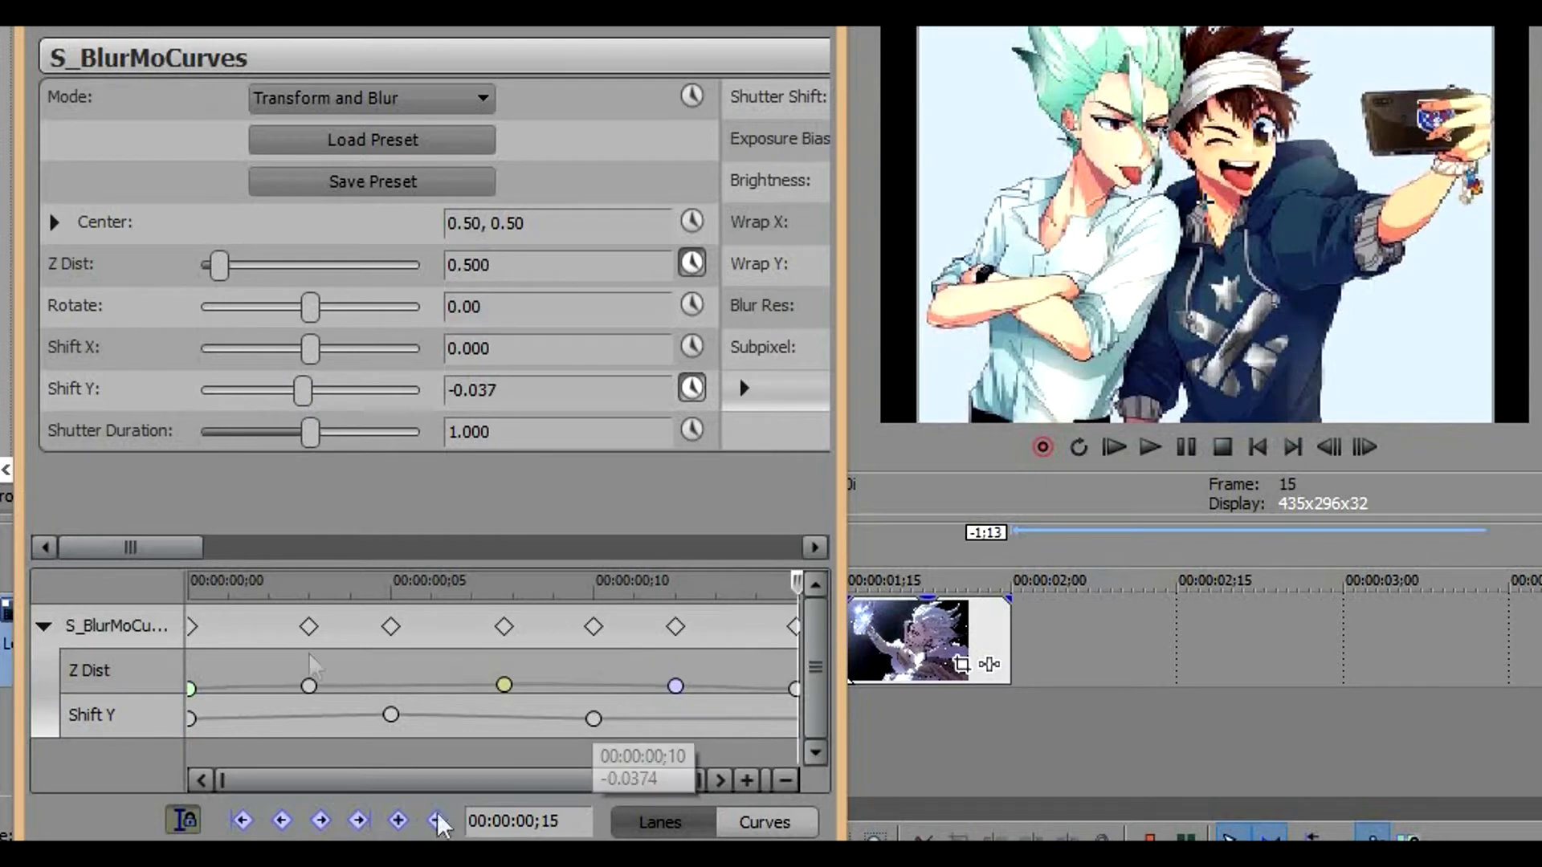
# Apply Fast Fade to the Shift Y keyframe at frame 0 and Smooth Fade to those at frames 5 and 10
pyautogui.rightClick(191, 719)
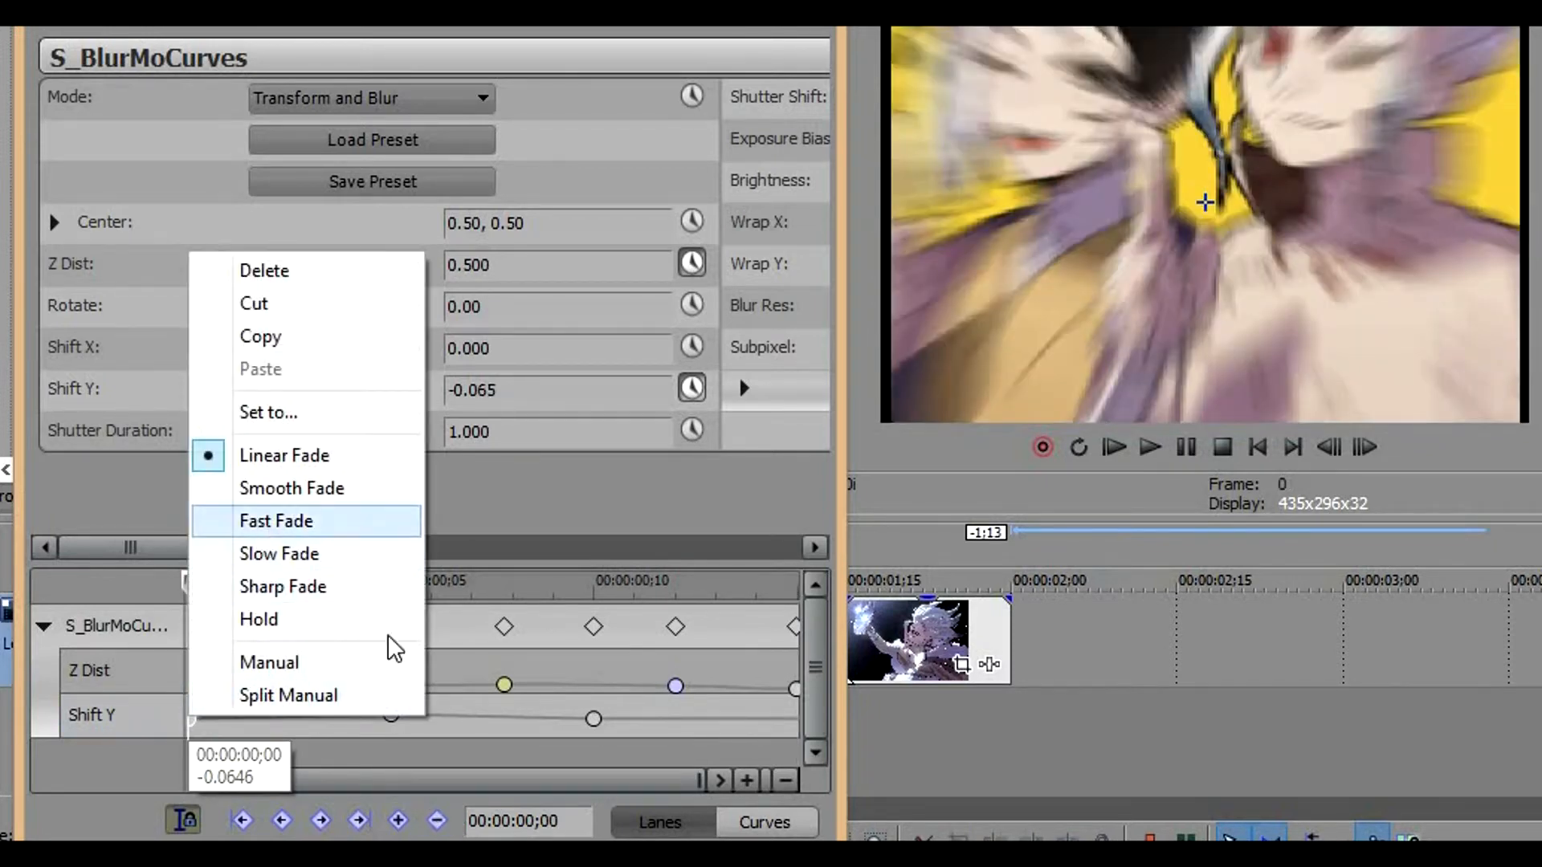
pyautogui.click(305, 522)
pyautogui.click(593, 721)
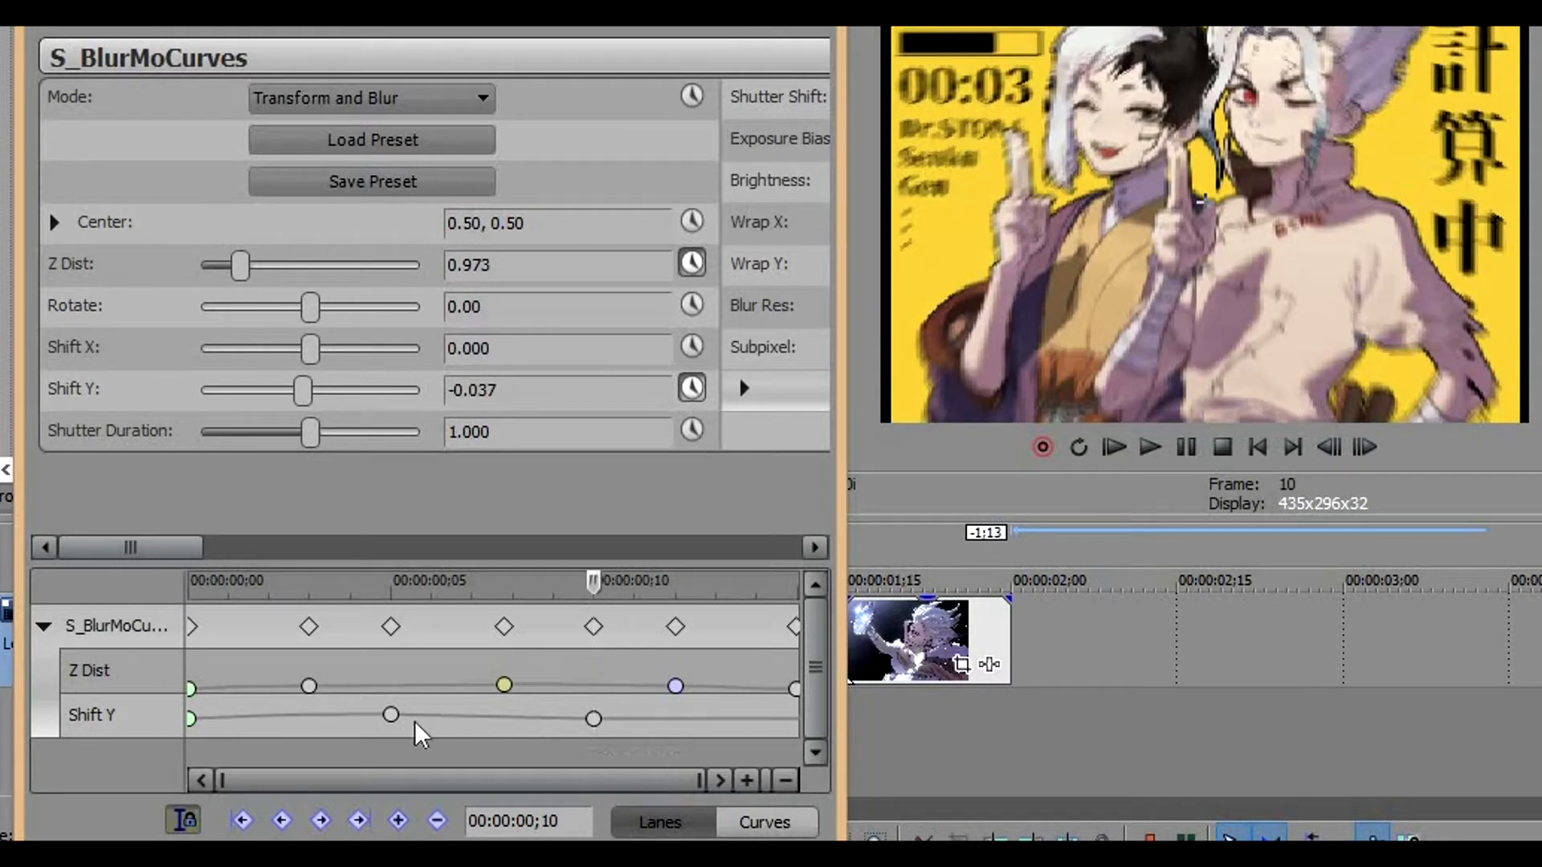
pyautogui.rightClick(390, 716)
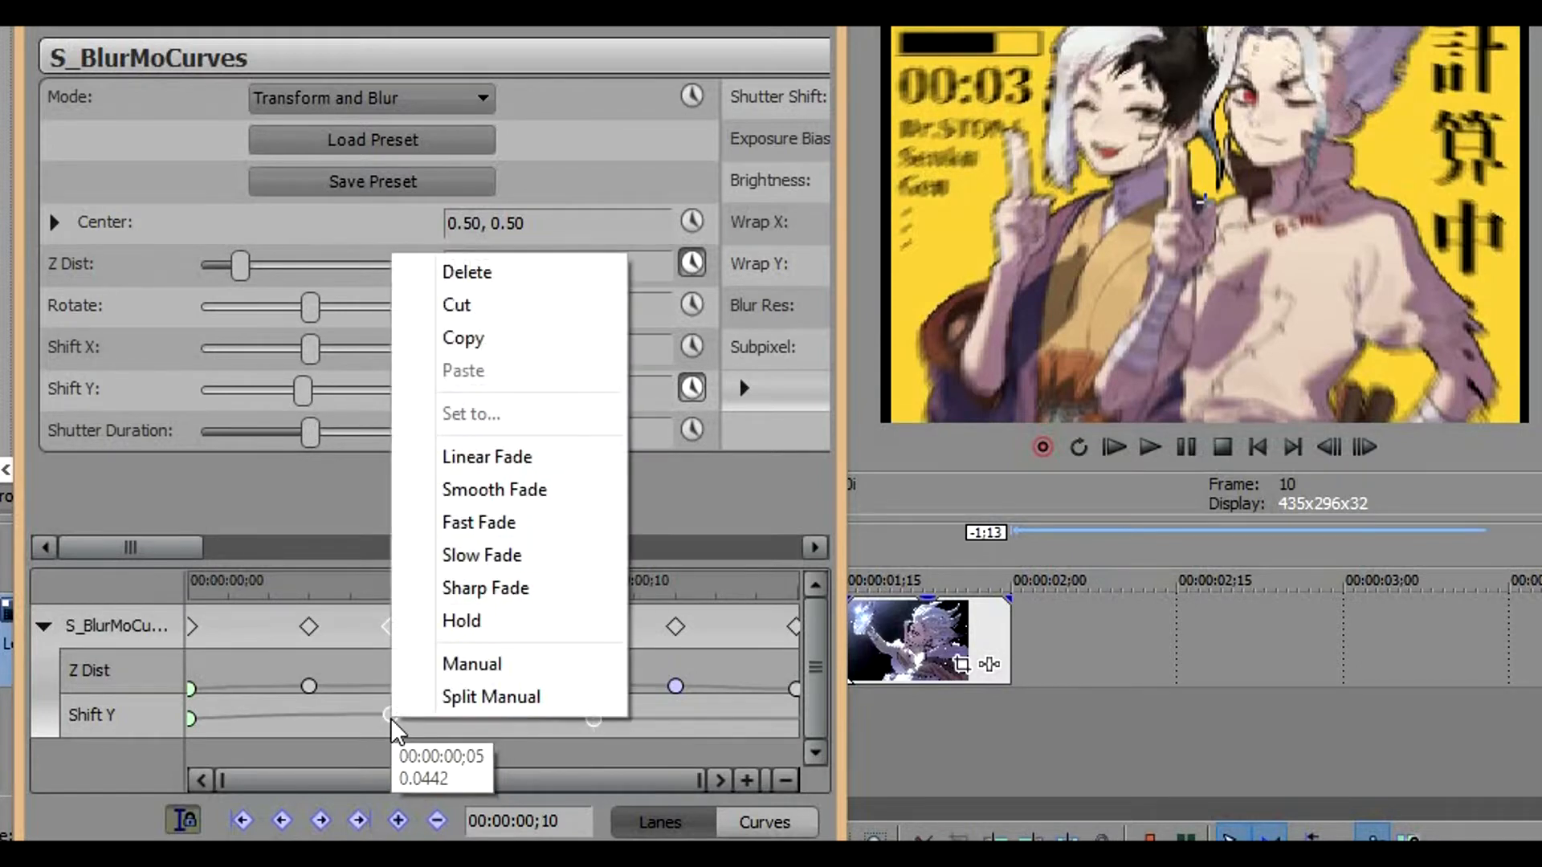
pyautogui.click(477, 502)
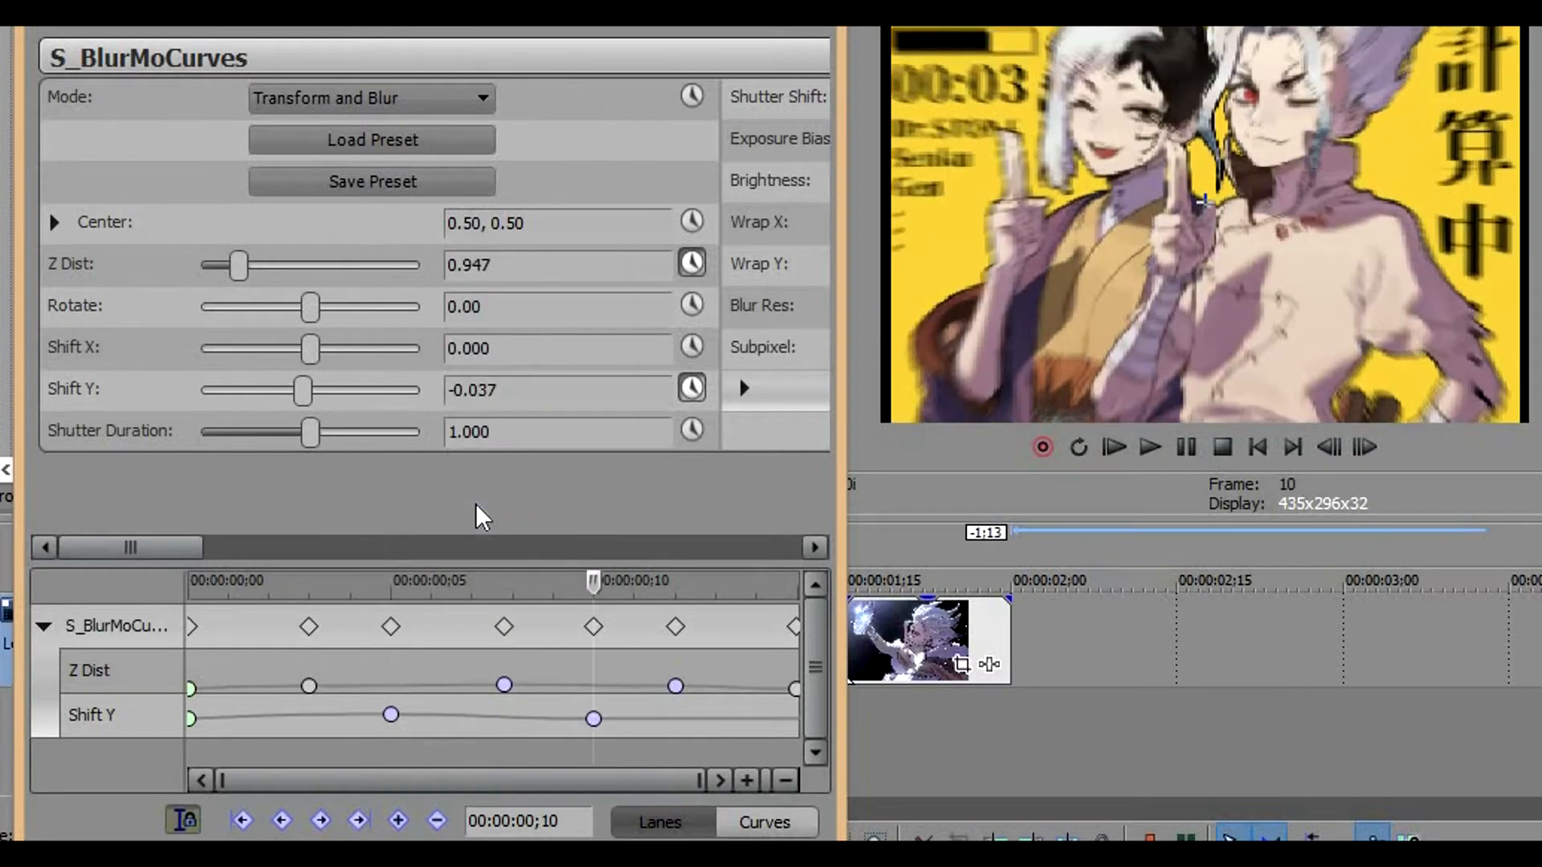
# Set the Z Dist keyframe at frame 7 to Slow Fade and close the effect window
pyautogui.rightClick(504, 687)
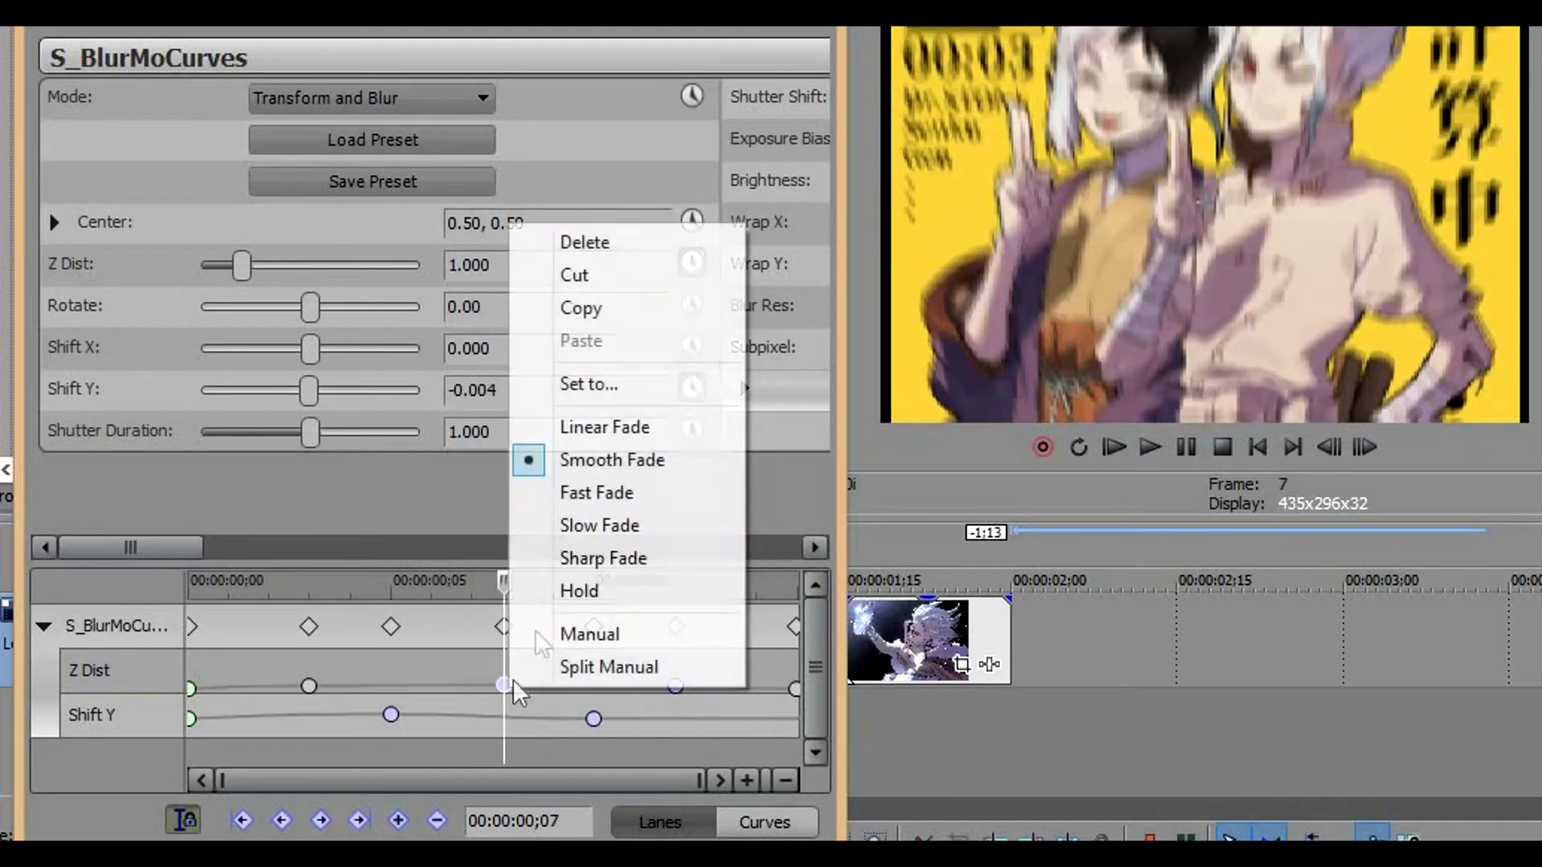
pyautogui.click(582, 525)
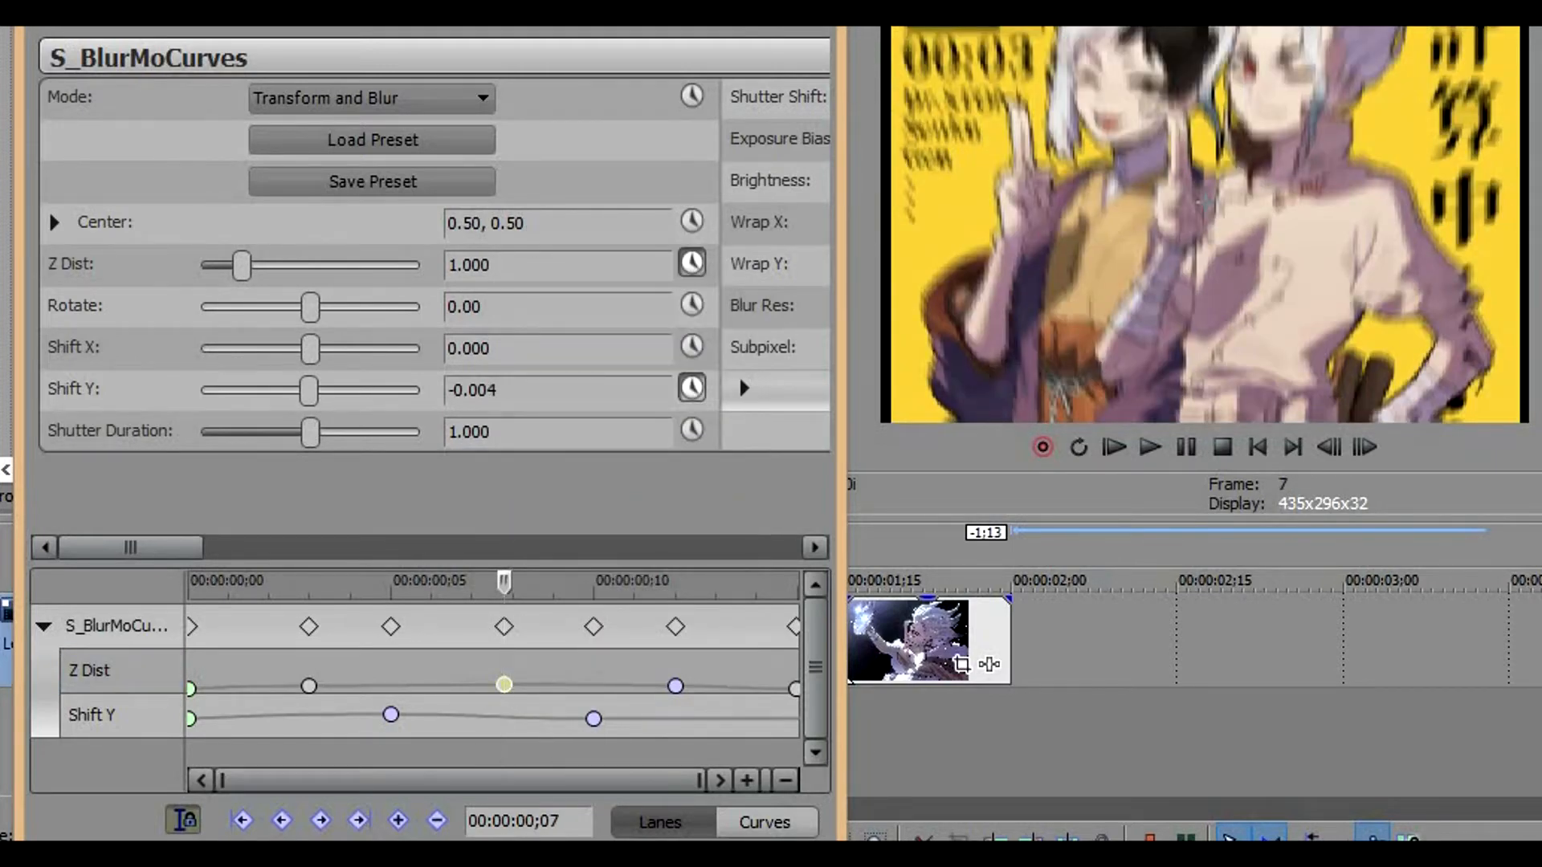
pyautogui.click(820, 4)
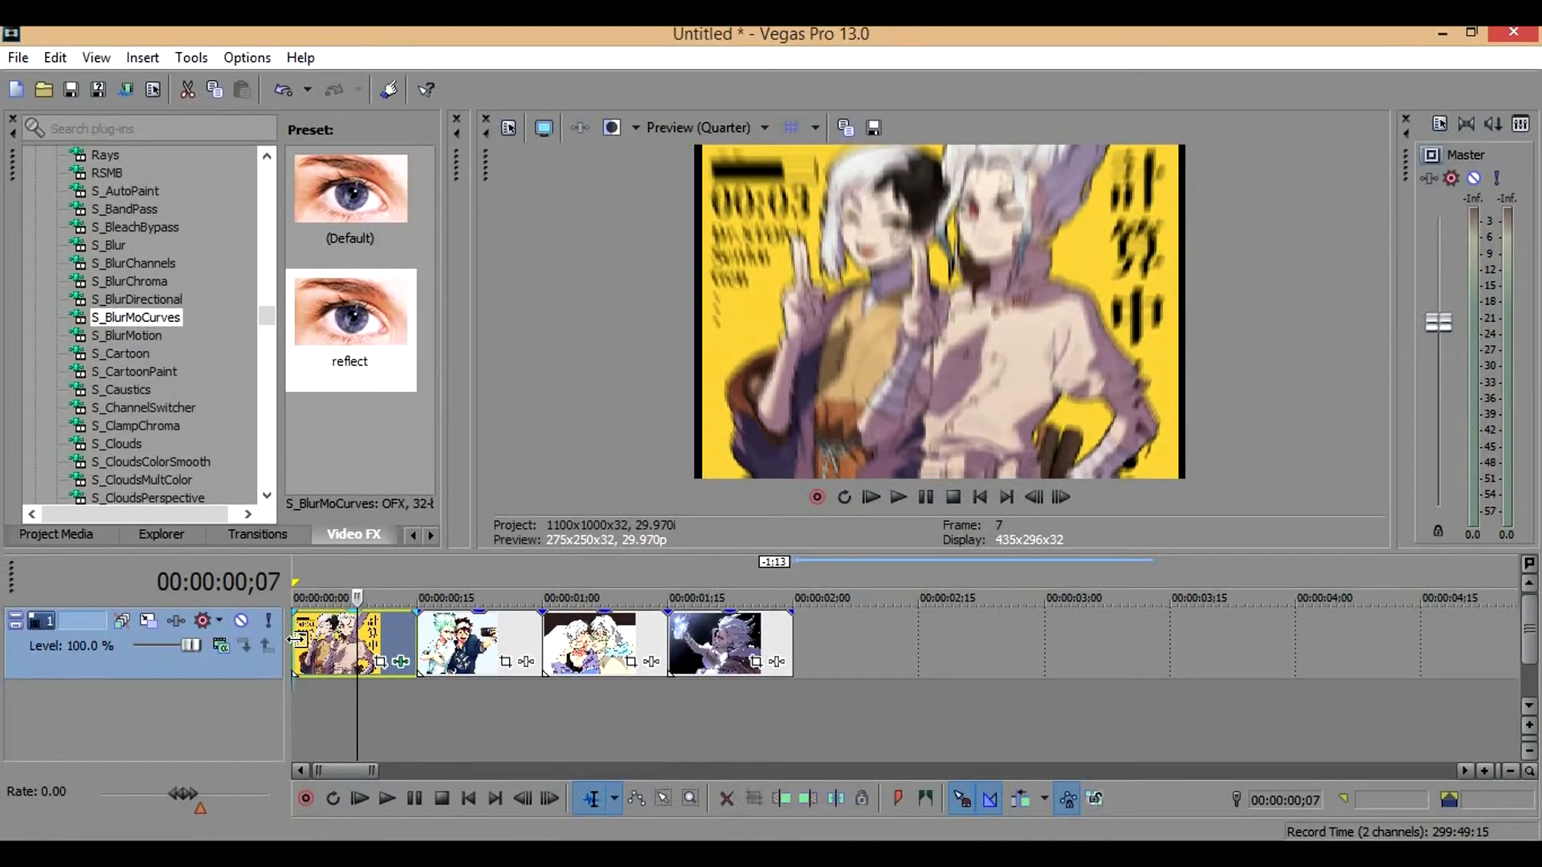
# Play back the first clip from its start to check the zoom and shake
pyautogui.click(296, 641)
pyautogui.press('space')
pyautogui.press('space')
pyautogui.press('space')
pyautogui.press('space')
# Apply the S_BlurMoCurves reflect preset to the second clip and enable Z Dist animation
pyautogui.click(441, 646)
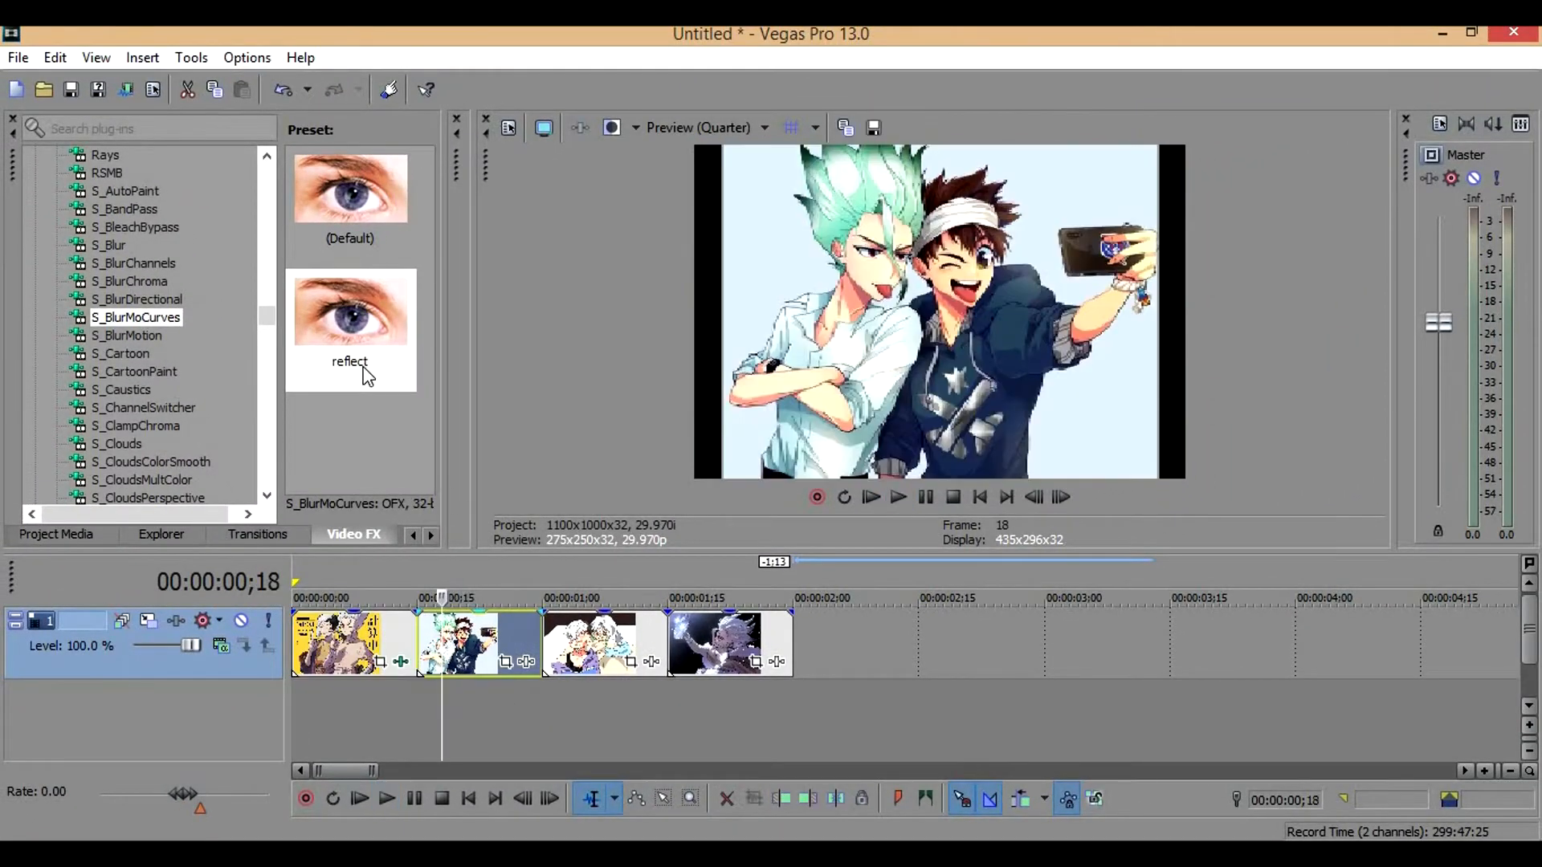
pyautogui.moveTo(377, 349); pyautogui.dragTo(475, 623)
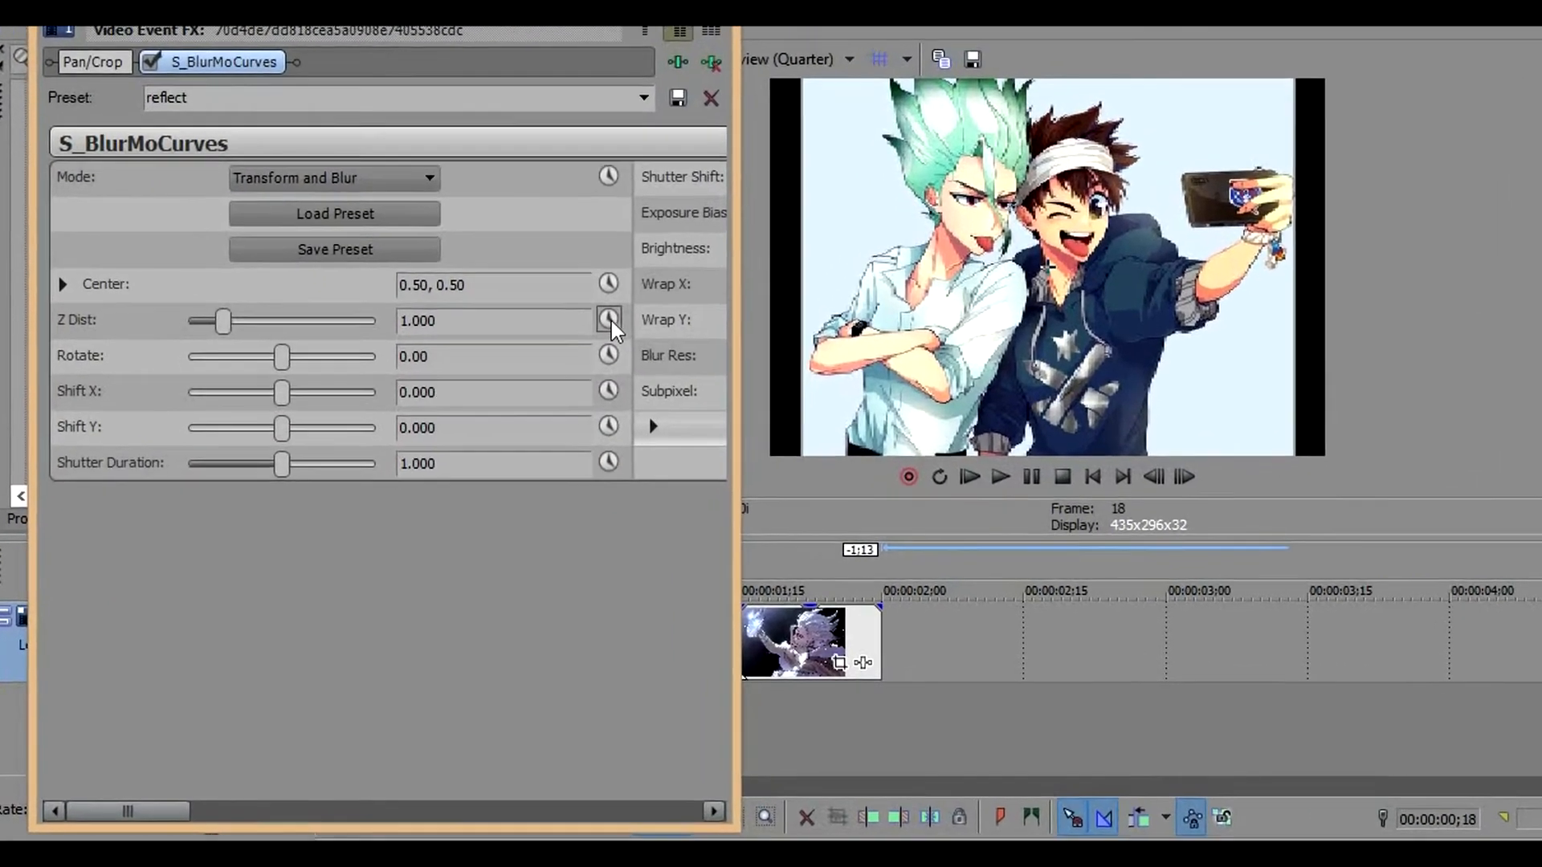
pyautogui.click(551, 357)
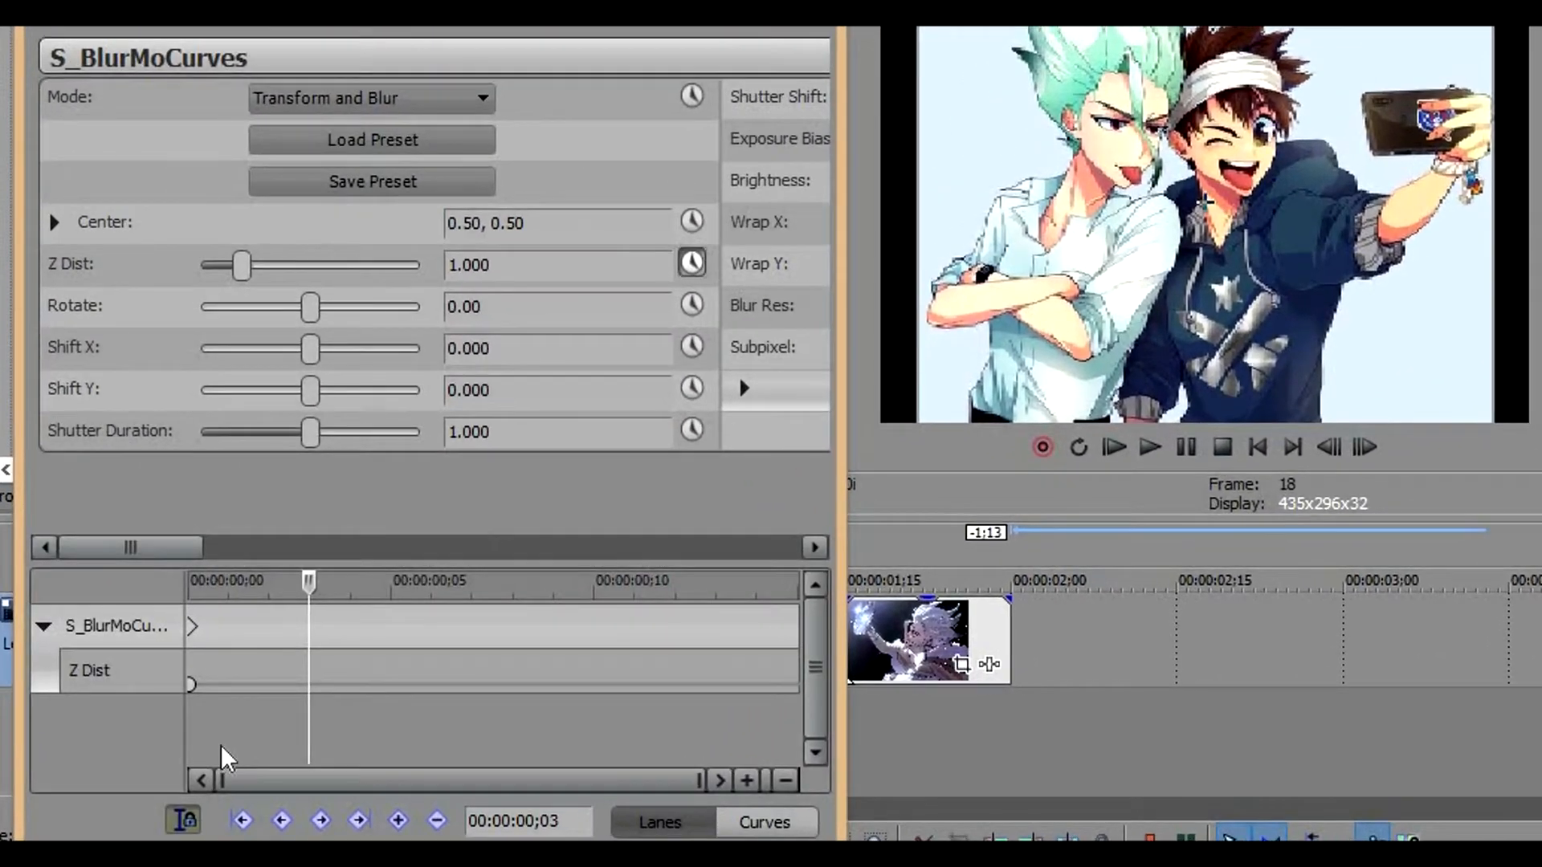
# Set the second clip's Z Dist keyframe at frame 0 to 1.500
pyautogui.click(191, 684)
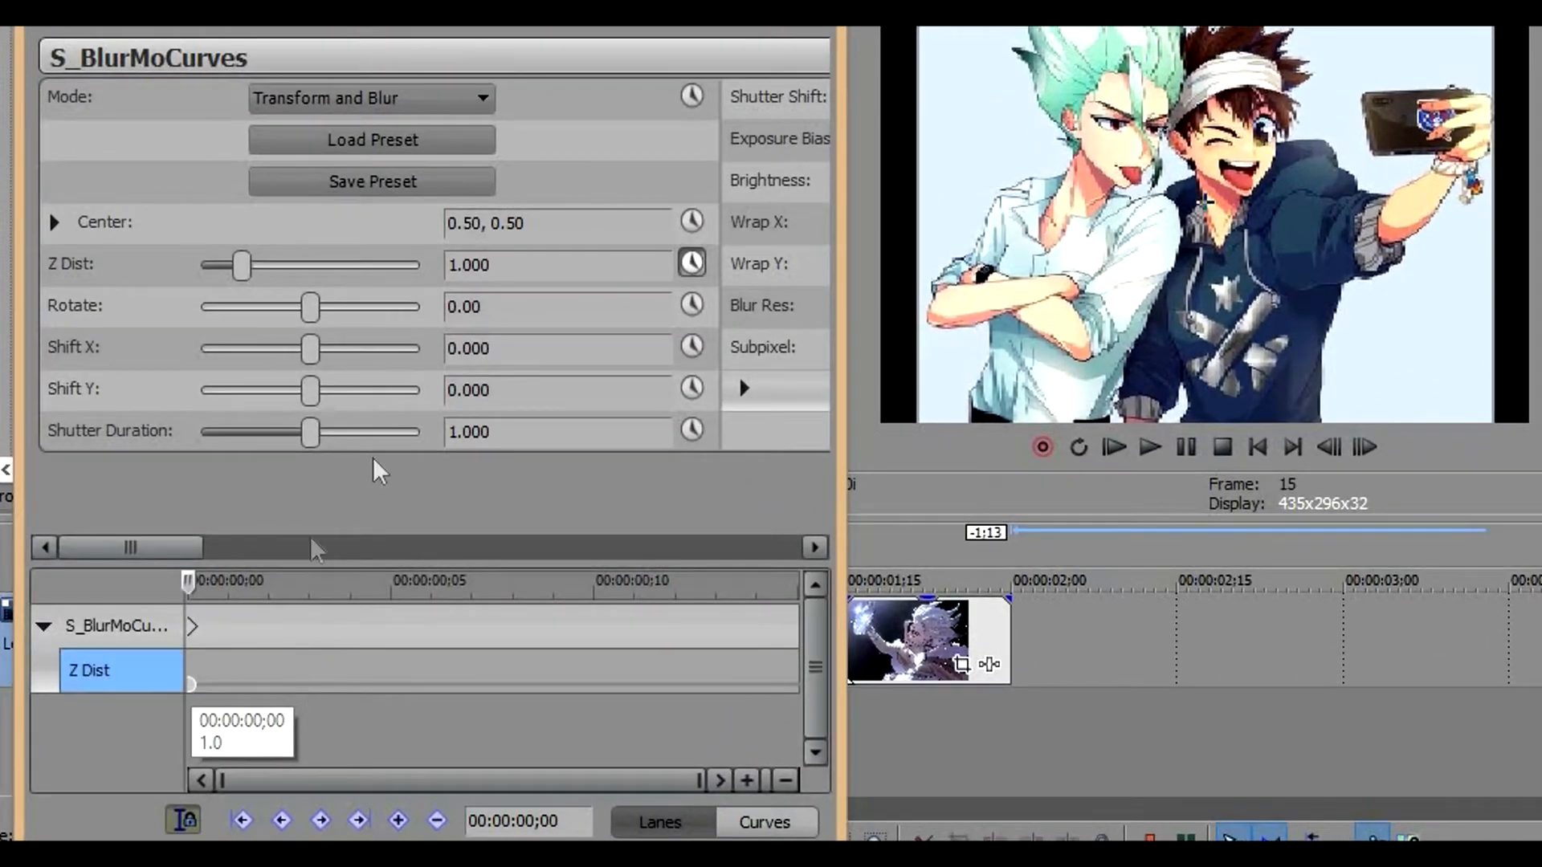
pyautogui.press('BackSpace')
pyautogui.press('BackSpace')
pyautogui.write('500')
pyautogui.press('Return')
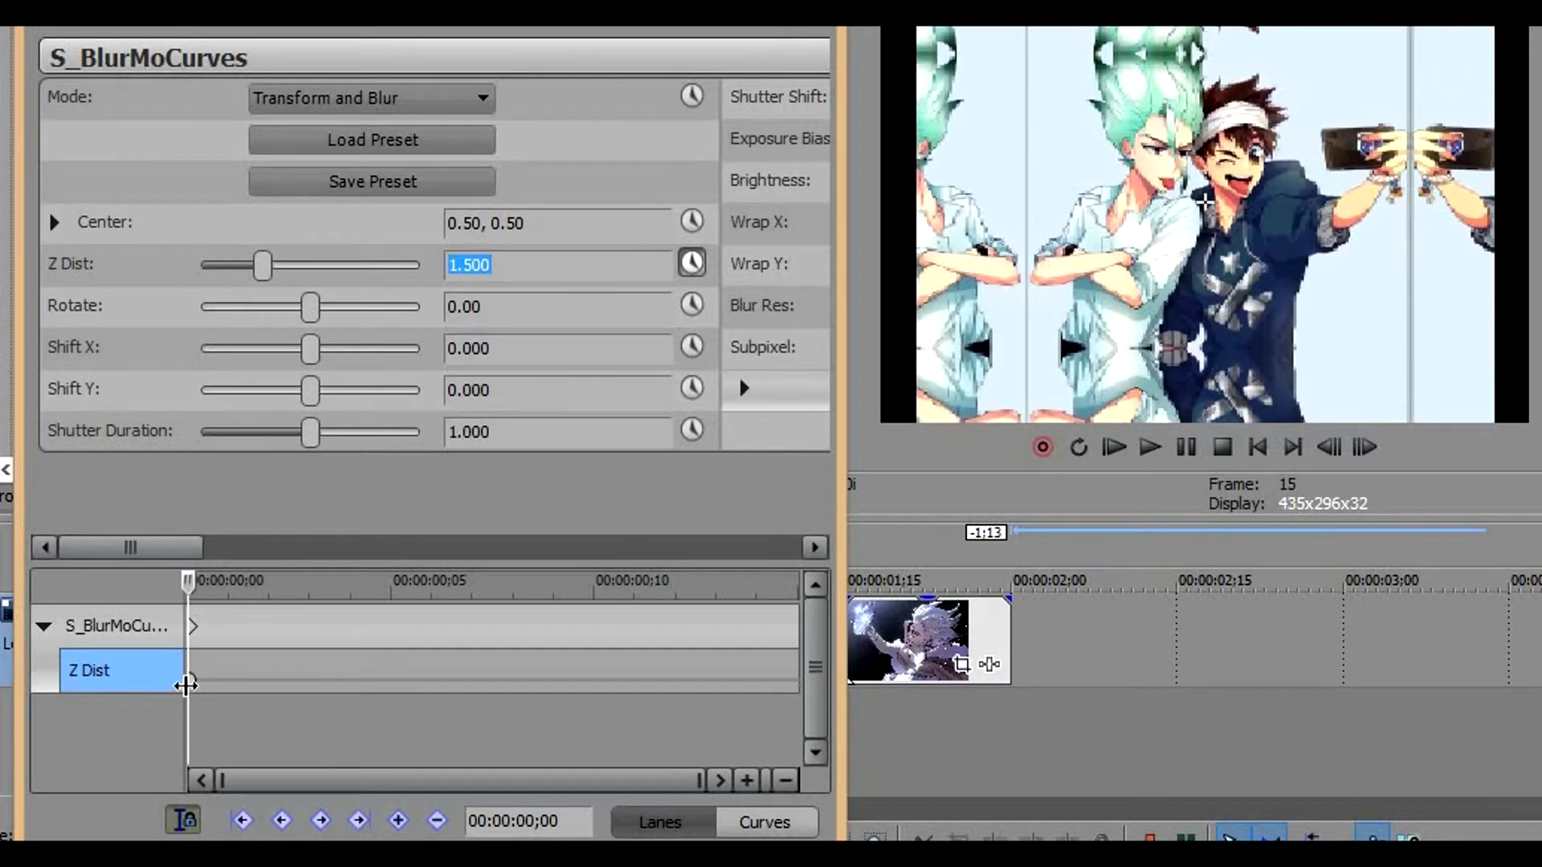
# Add a Z Dist keyframe of 1.000 at frame 5 of the second clip
pyautogui.click(191, 683)
pyautogui.press('Right')
pyautogui.press('Right')
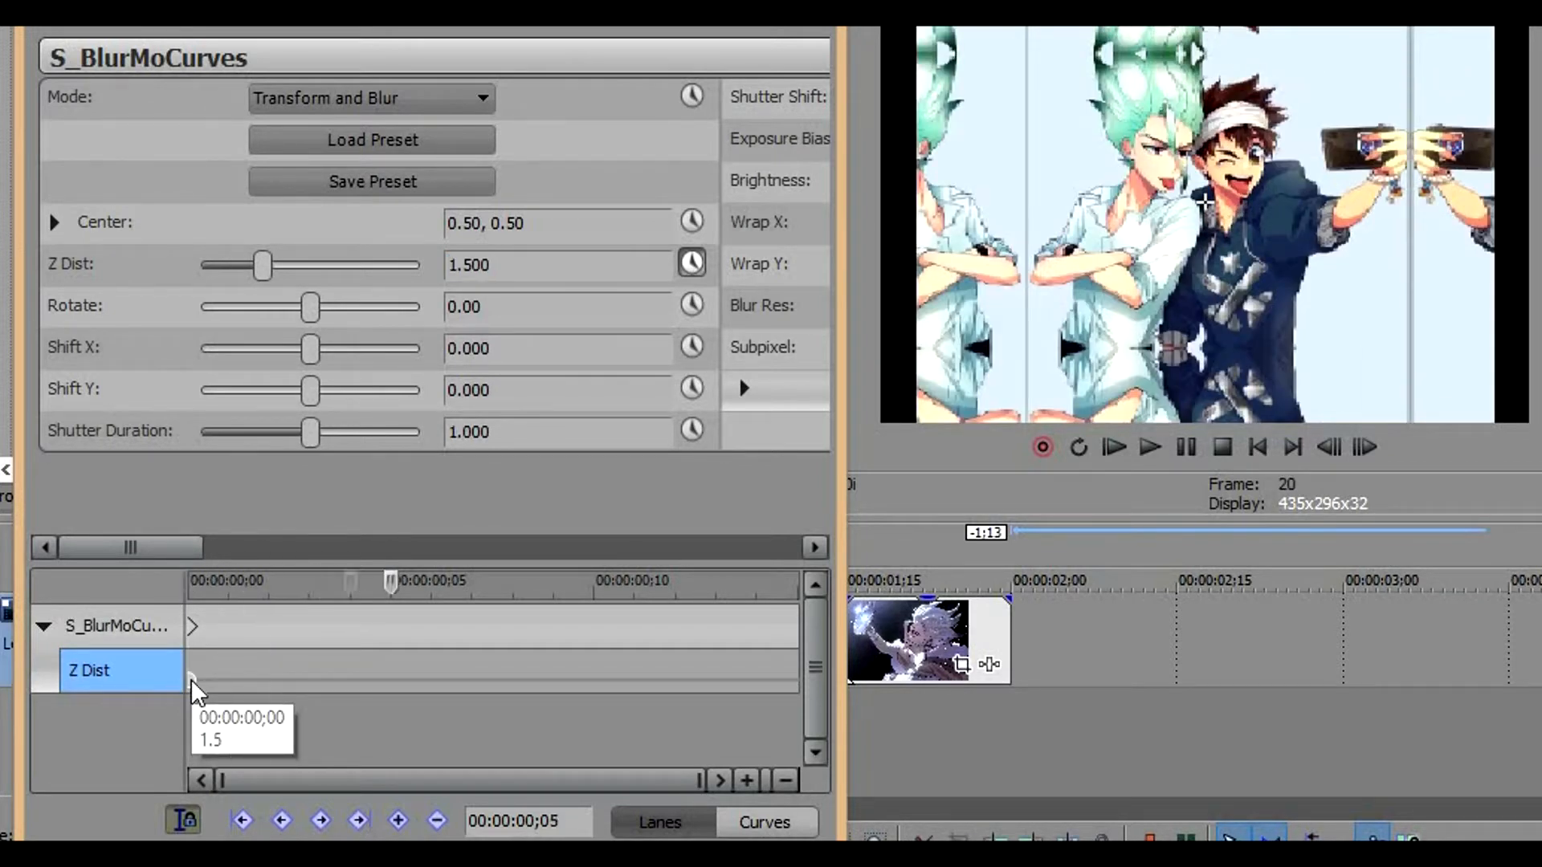
pyautogui.write('1')
pyautogui.press('Return')
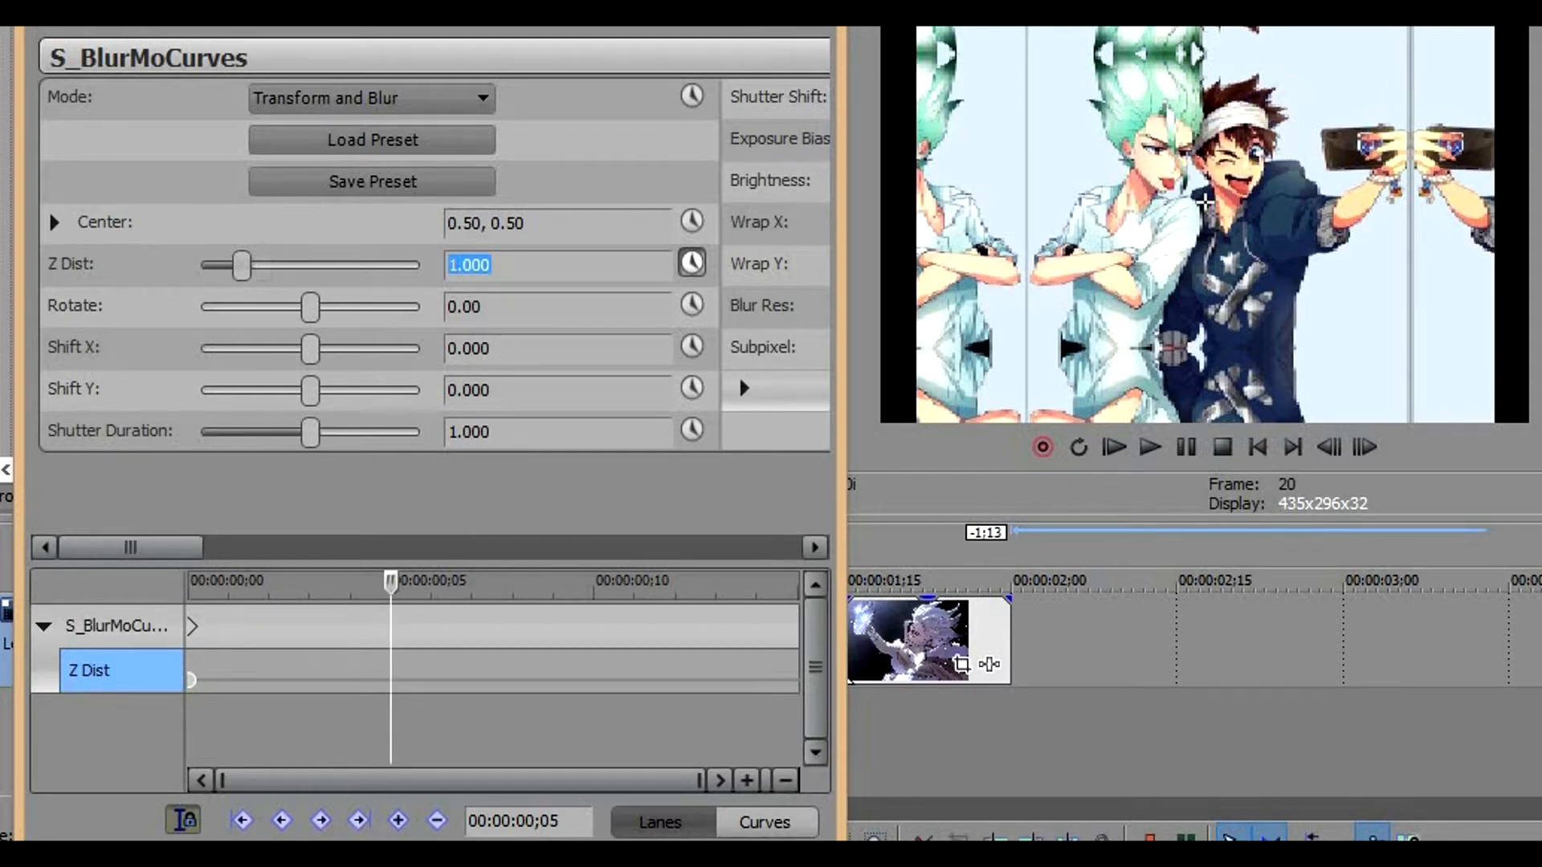
# Add a Z Dist keyframe of 1 at frame 11 of the second clip
pyautogui.click(796, 698)
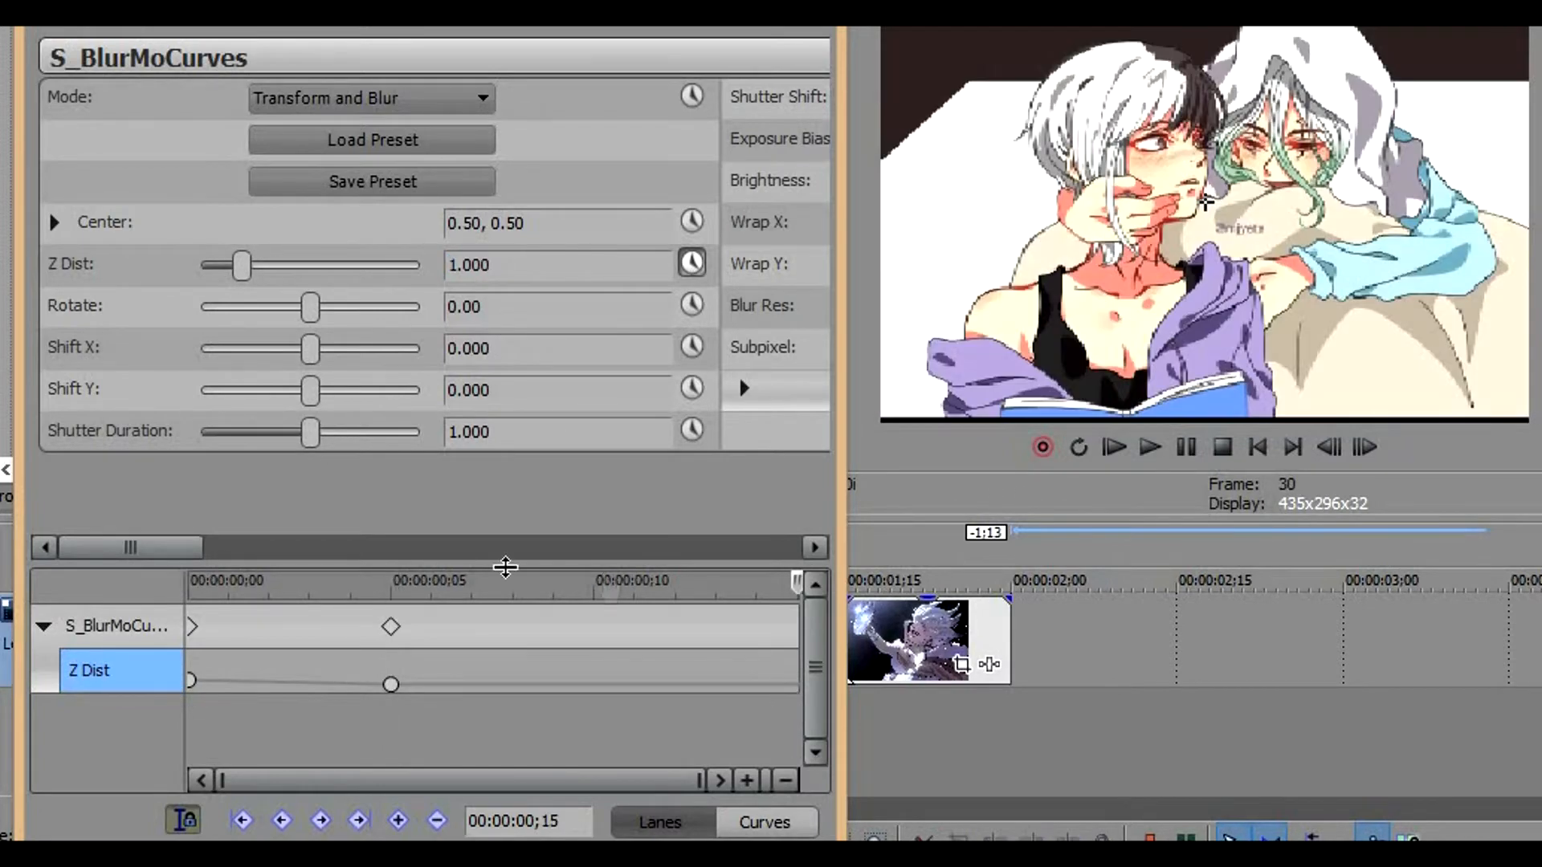
pyautogui.click(590, 689)
pyautogui.press('Right')
pyautogui.press('Right')
pyautogui.press('Right')
pyautogui.press('Right')
pyautogui.press('Right')
pyautogui.press('Right')
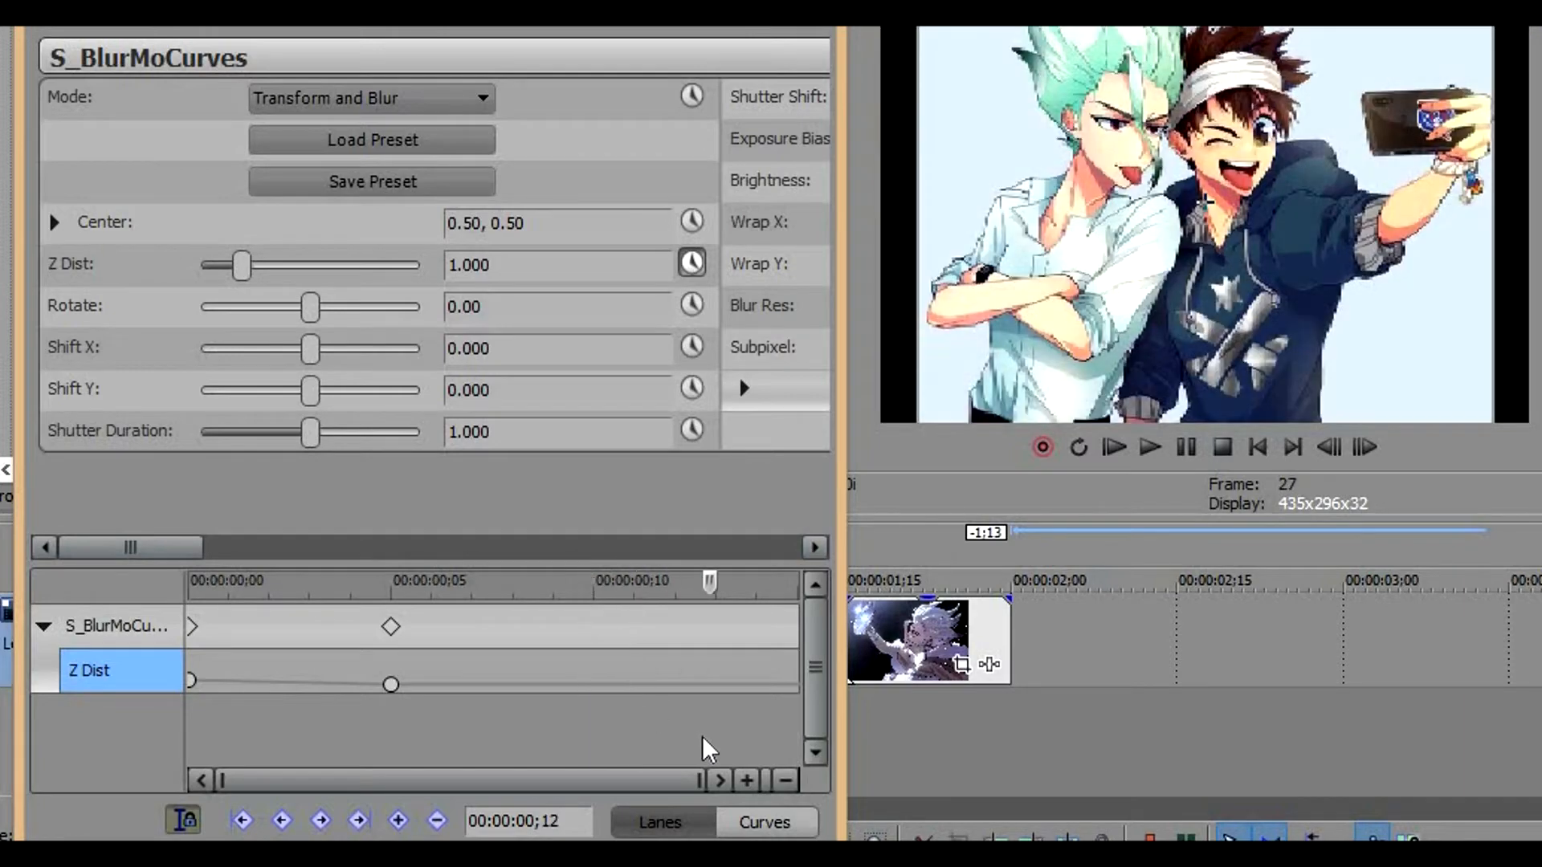
pyautogui.press('Left')
pyautogui.press('Left')
pyautogui.press('Left')
pyautogui.press('Left')
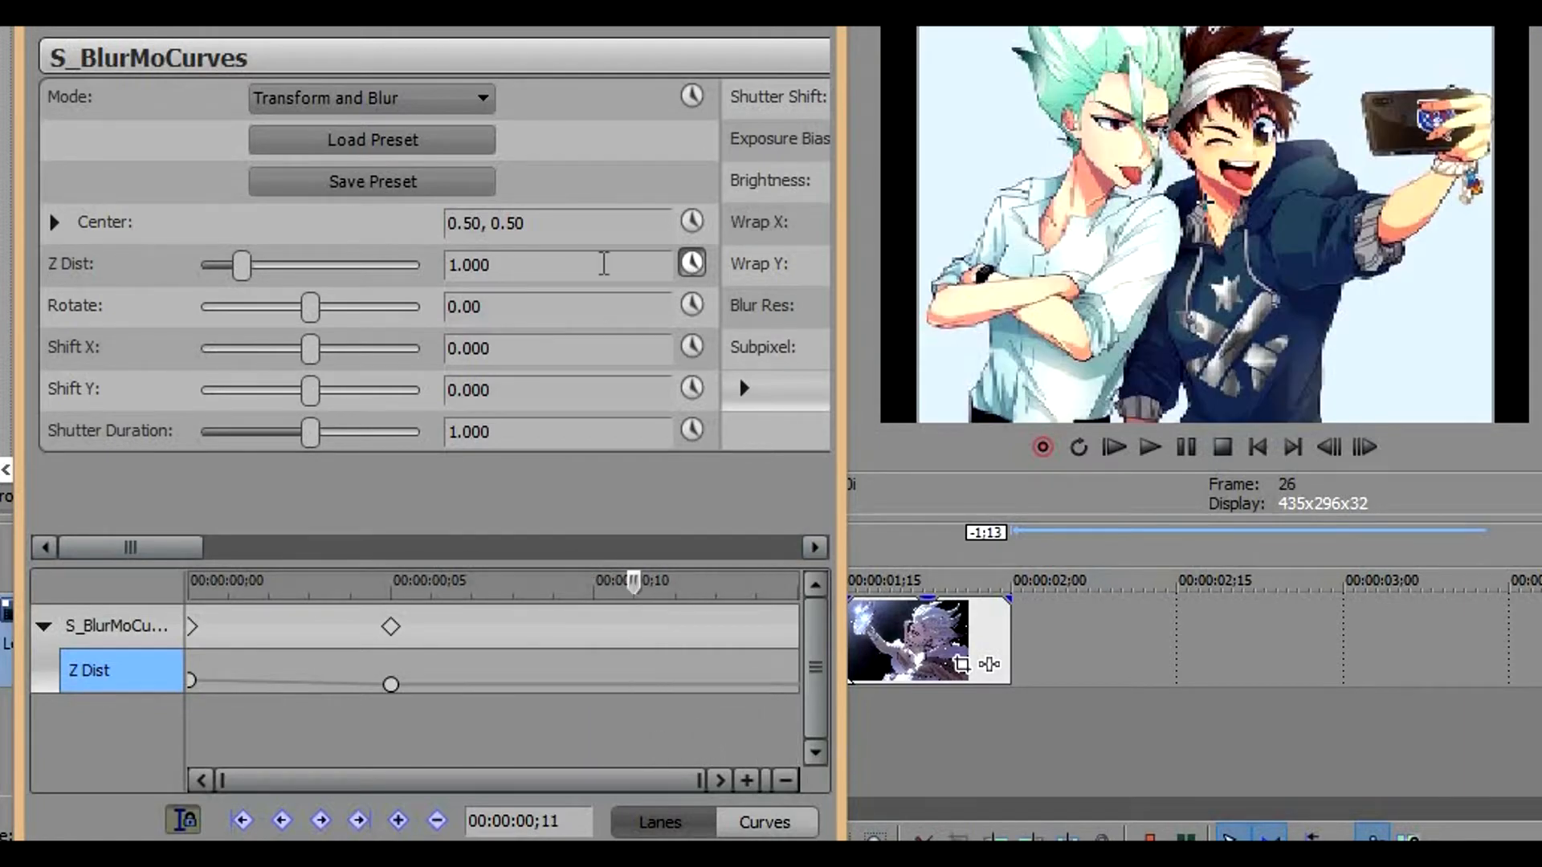
pyautogui.click(573, 264)
pyautogui.press('BackSpace')
pyautogui.press('BackSpace')
pyautogui.press('BackSpace')
pyautogui.press('BackSpace')
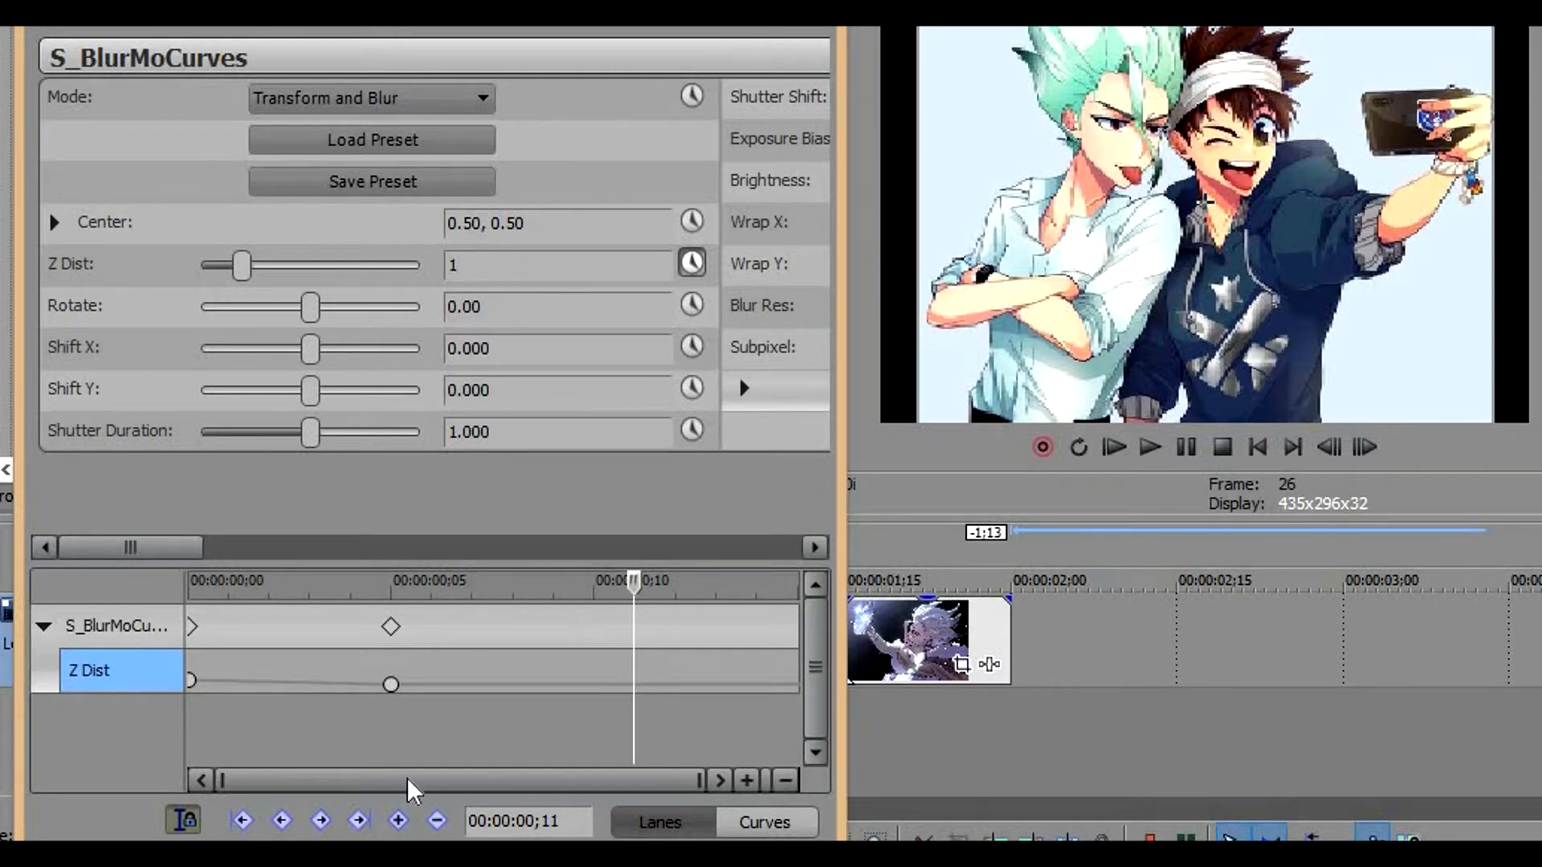
pyautogui.click(398, 820)
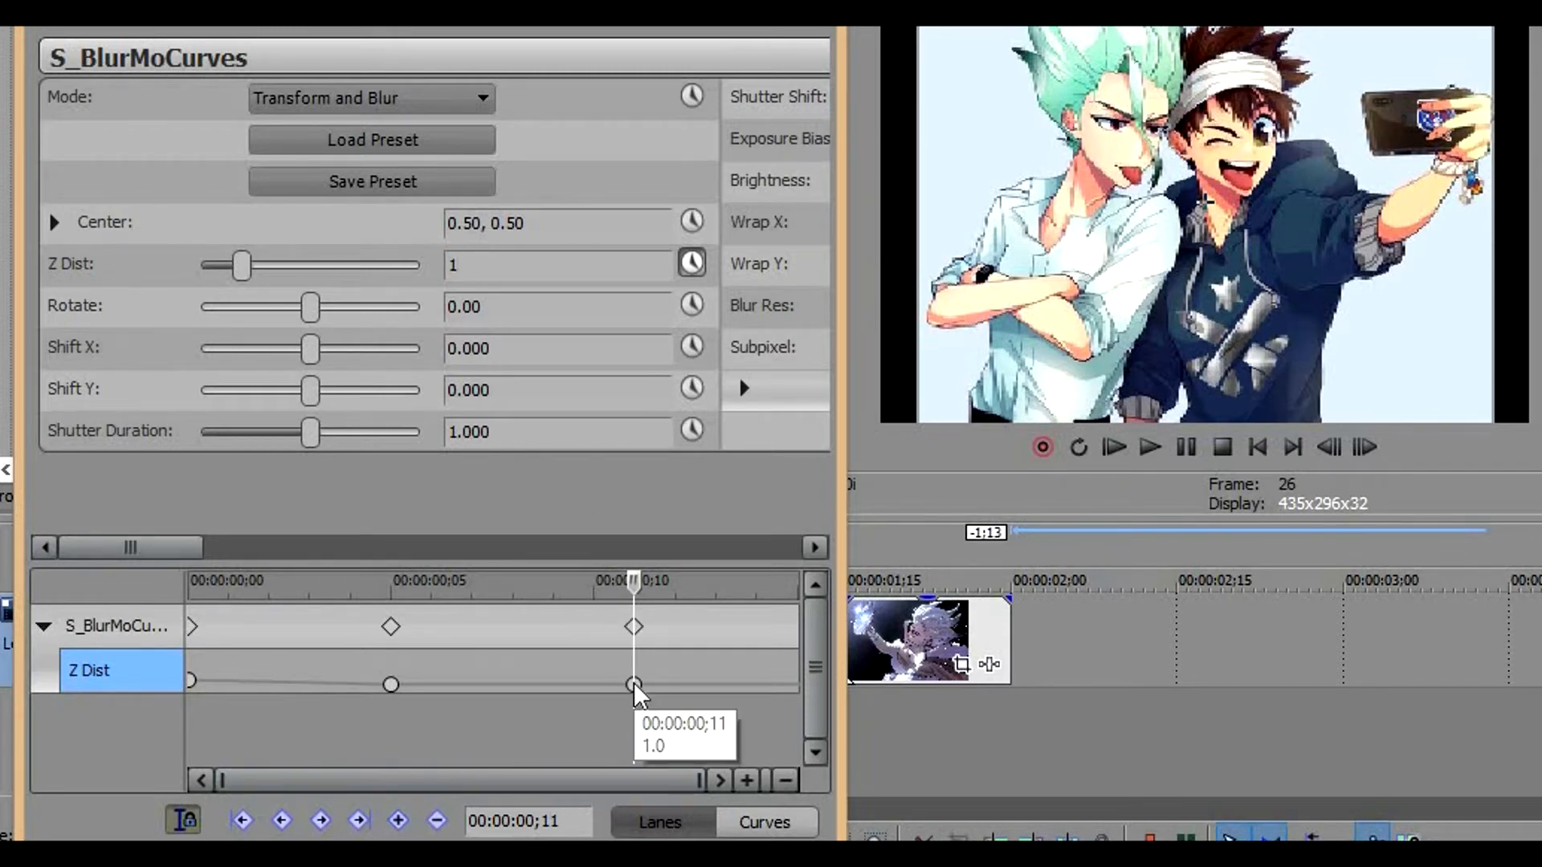
# Add a Z Dist keyframe of 1.5 at the second clip's end, frame 15
pyautogui.press('space')
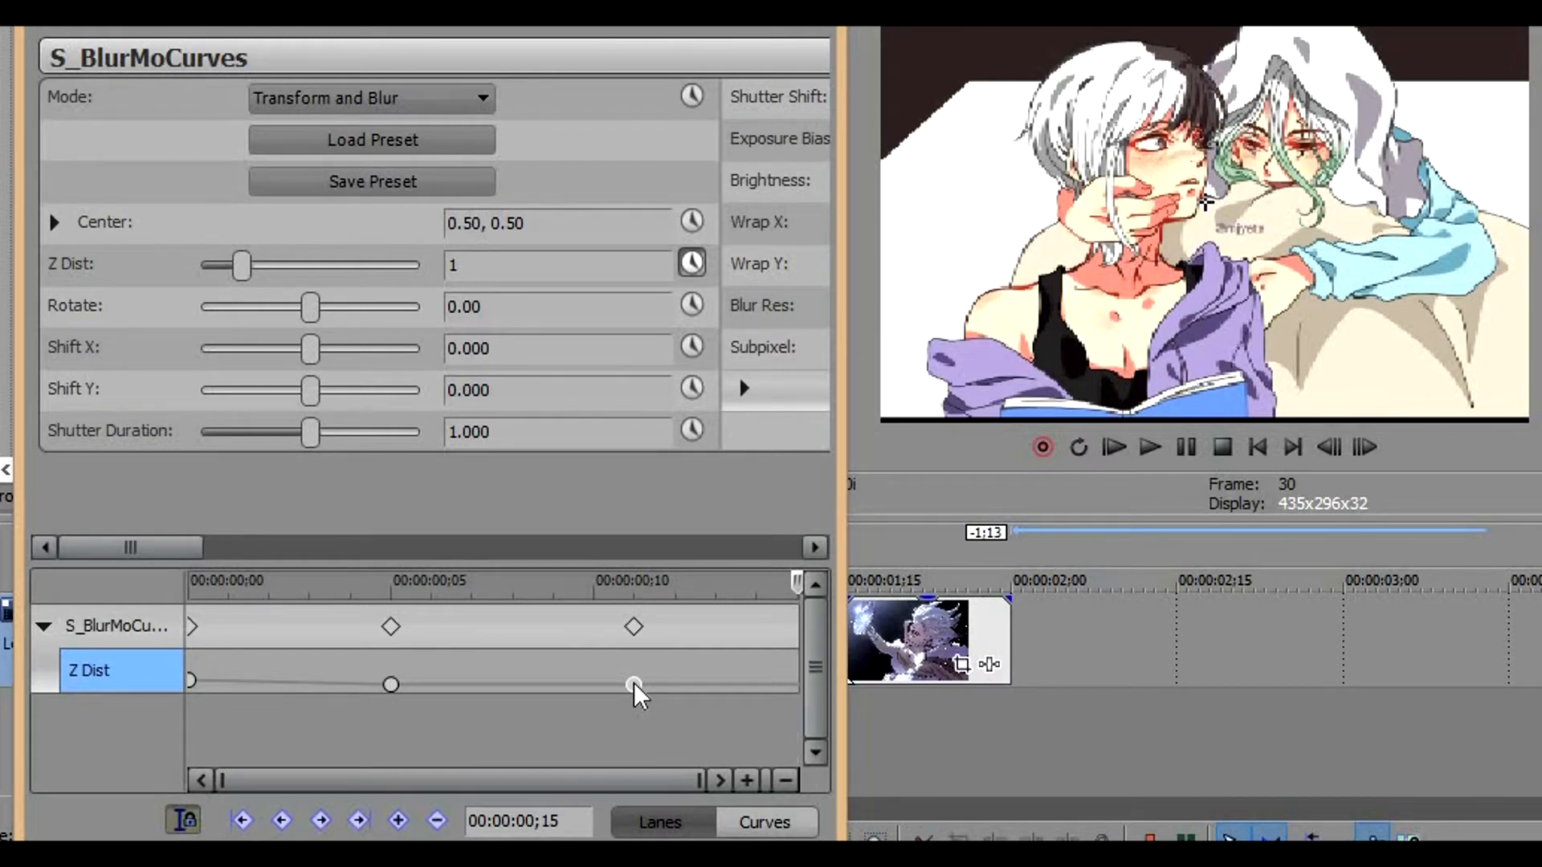
pyautogui.click(508, 266)
pyautogui.write('.5')
pyautogui.press('Return')
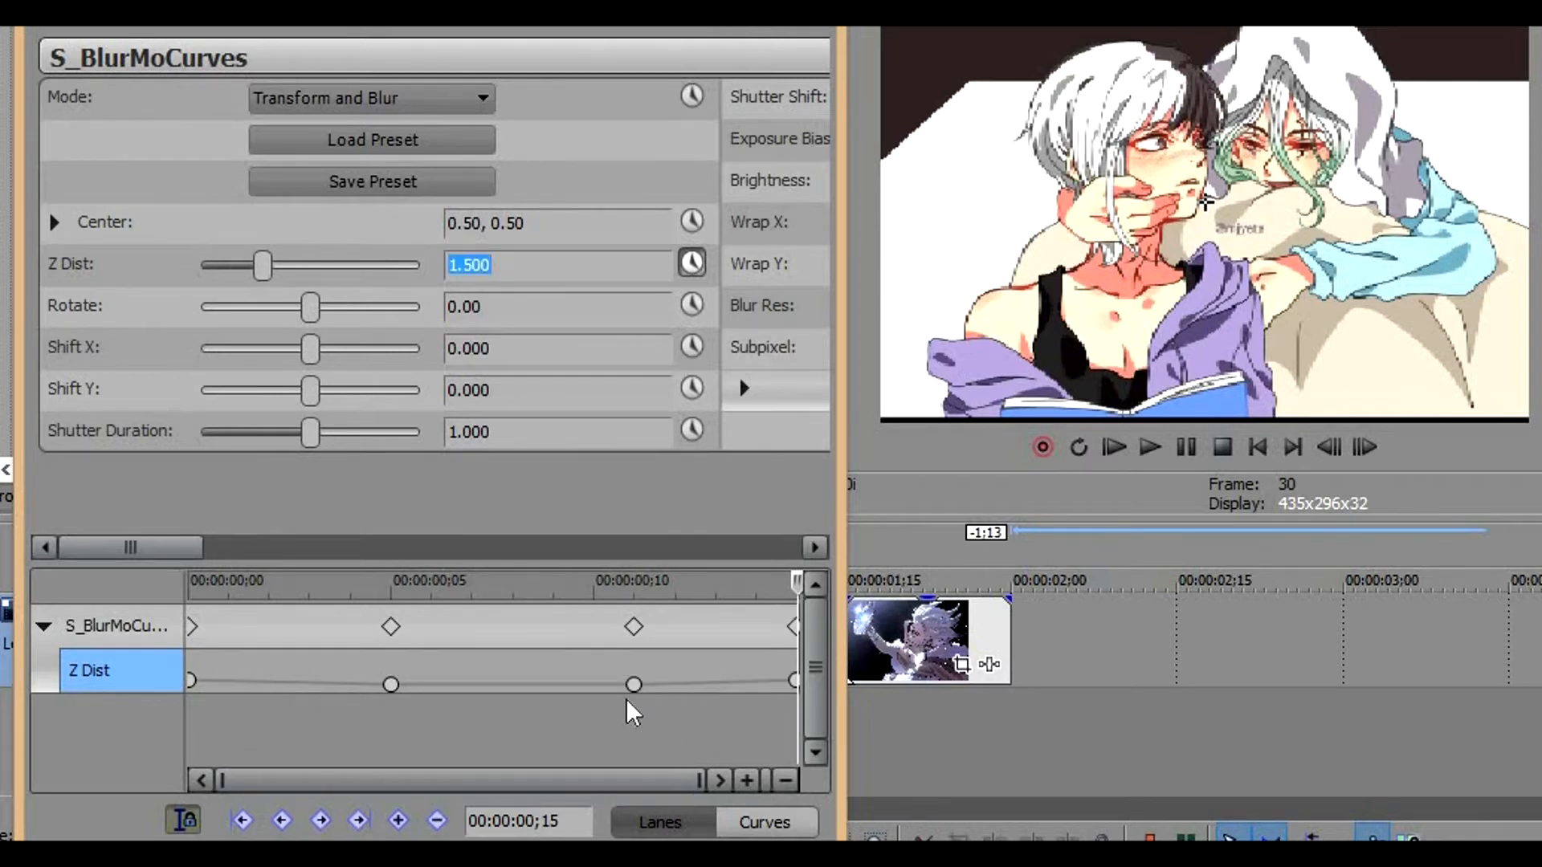
# Apply Fast Fade to the Z Dist keyframe at frame 5 and Slow Fade to the one at frame 11
pyautogui.click(391, 685)
pyautogui.rightClick(391, 685)
pyautogui.click(472, 490)
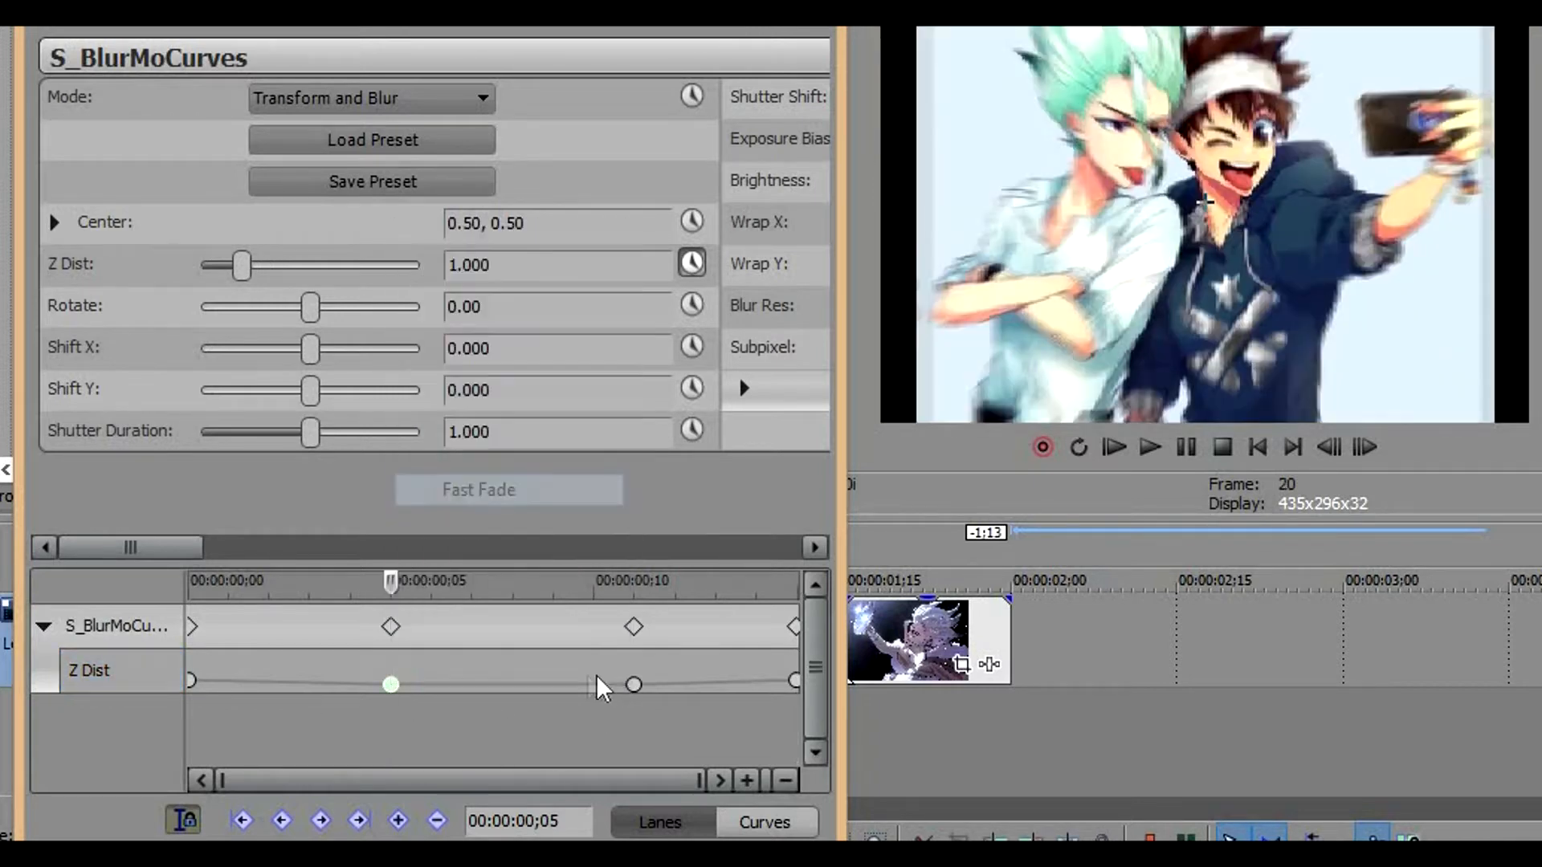
pyautogui.click(634, 684)
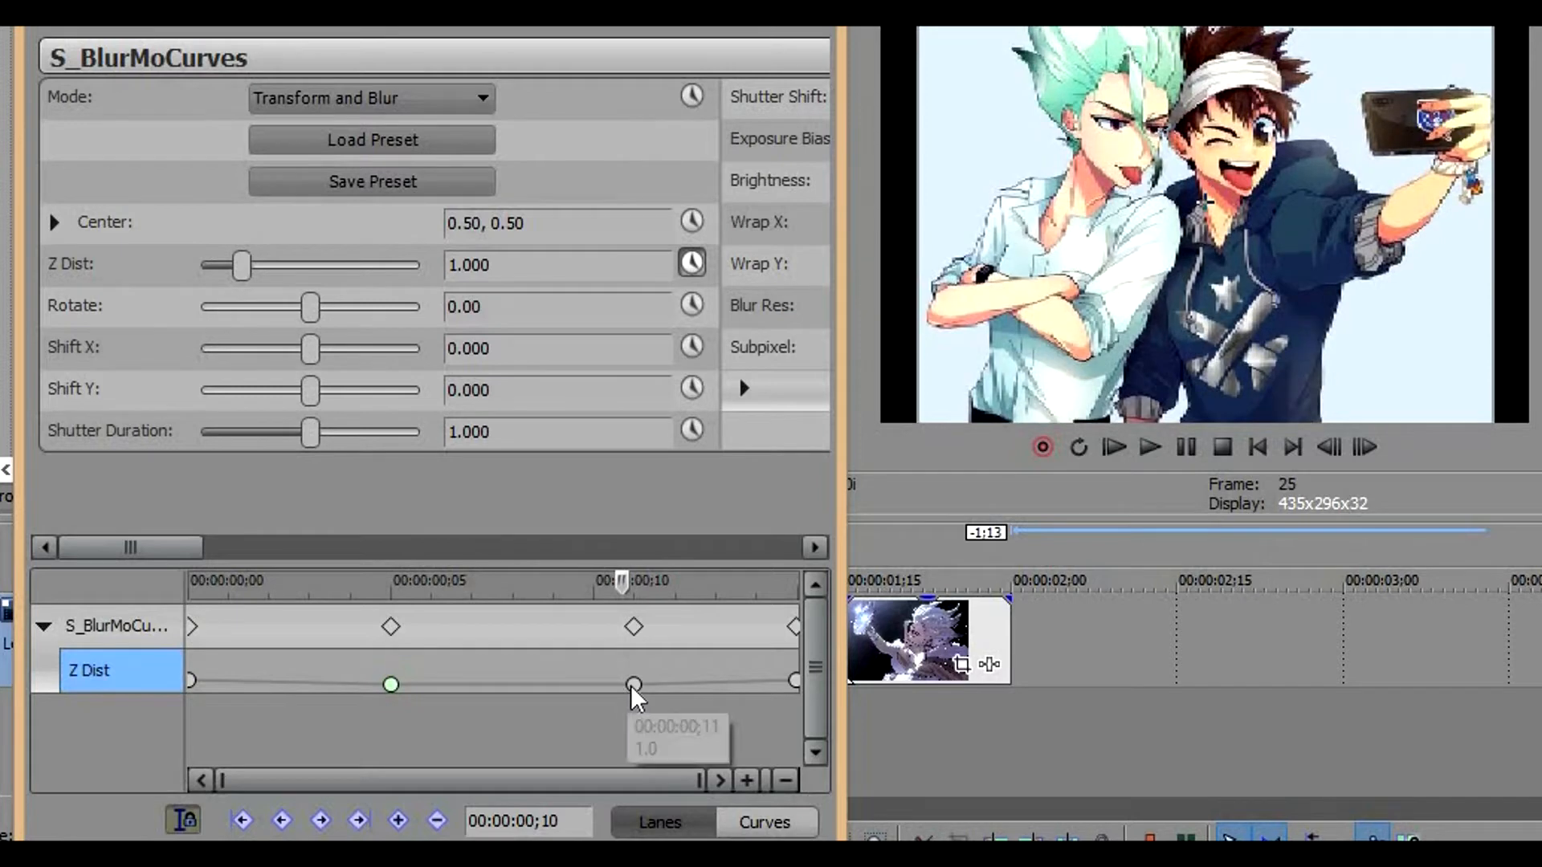
pyautogui.rightClick(634, 685)
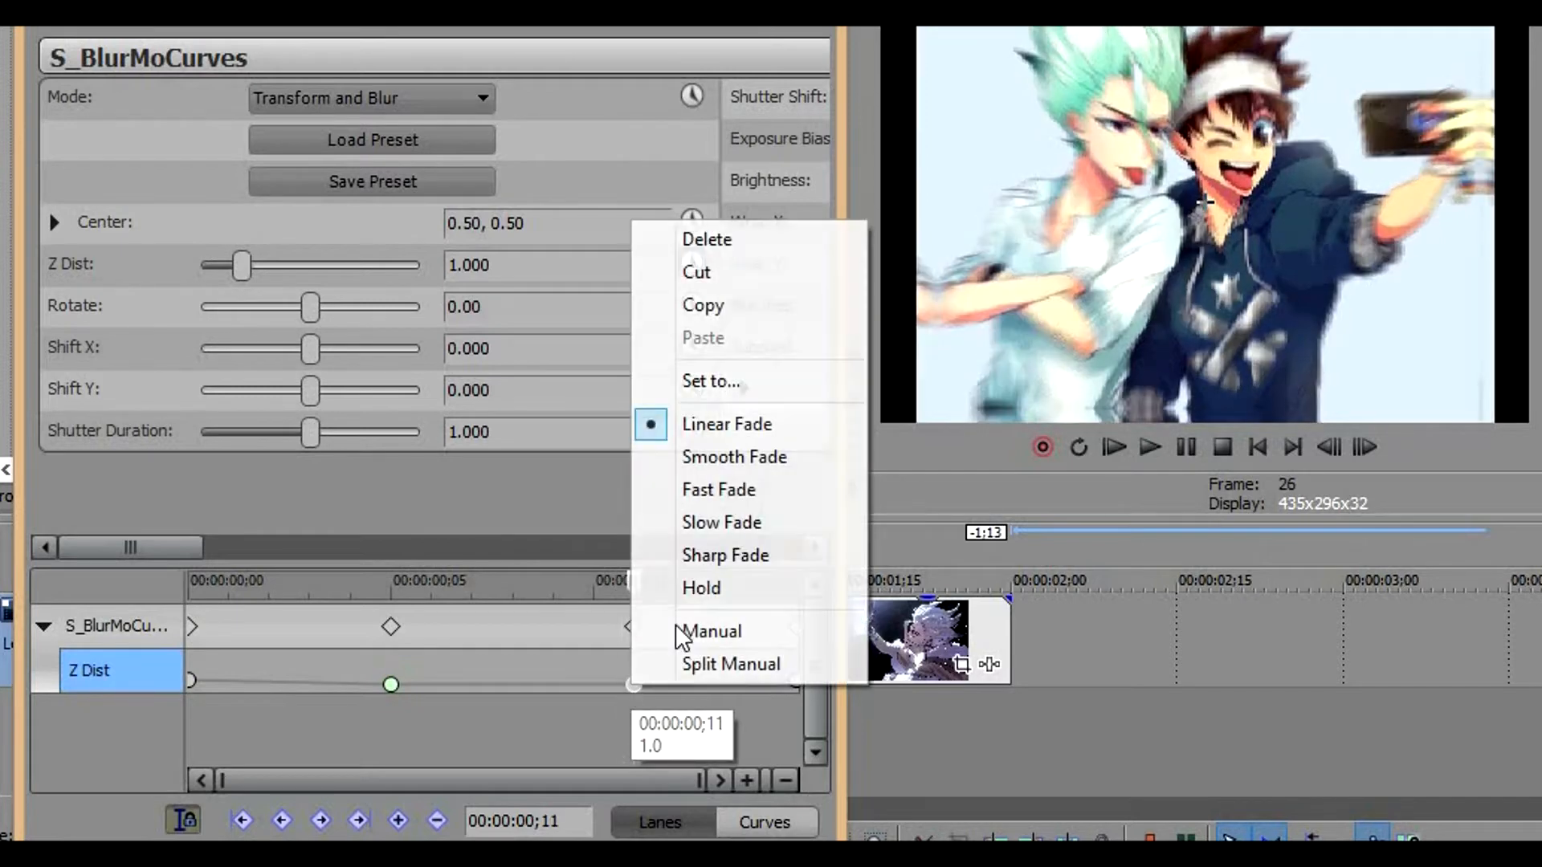
pyautogui.click(734, 523)
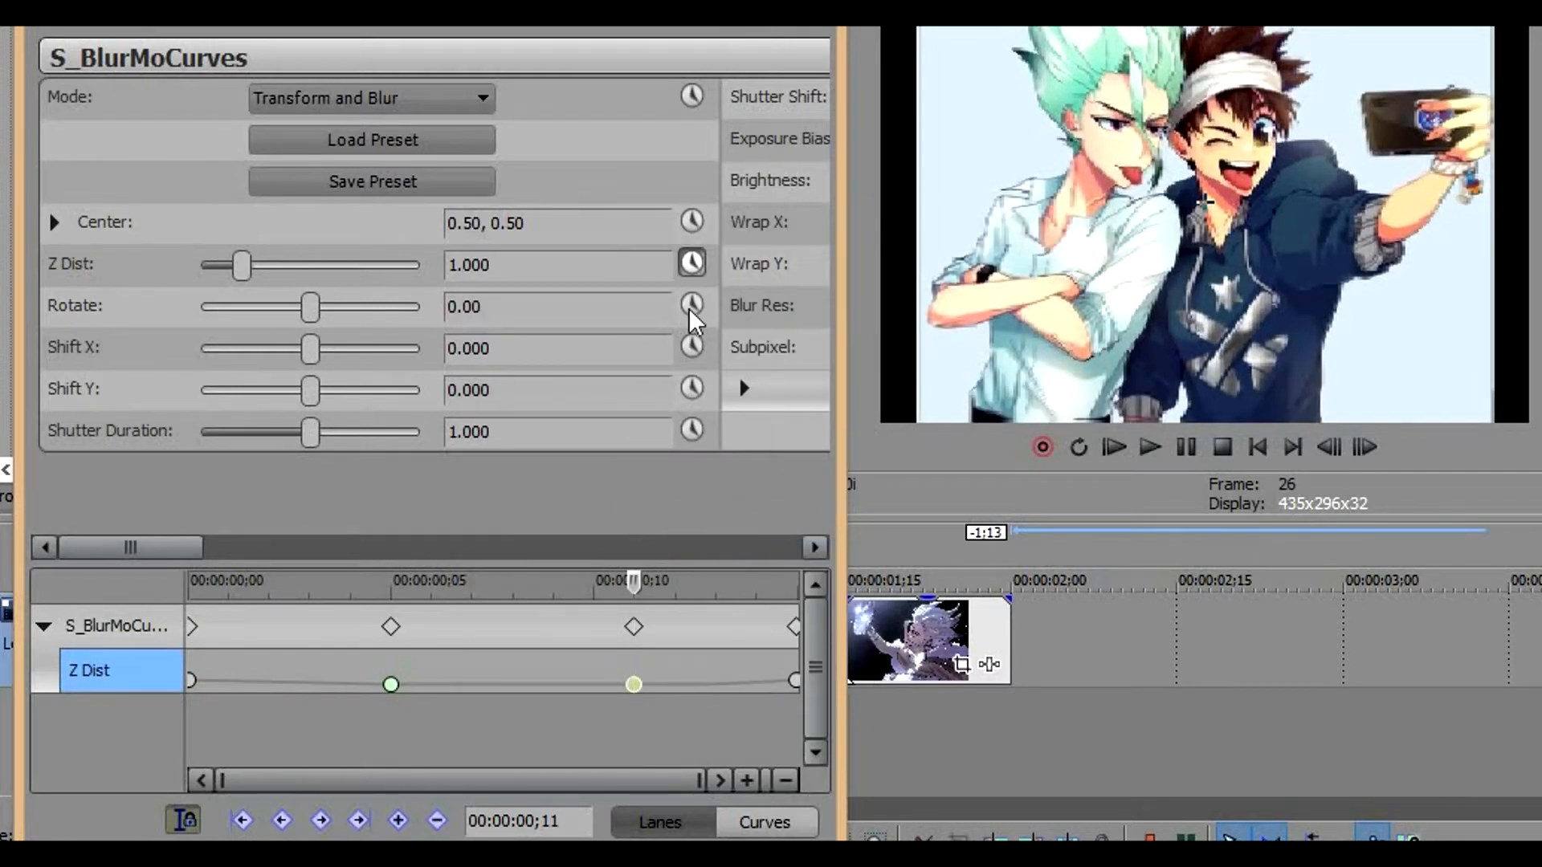
# Enable Shift Y animation for the second clip and set Shift Y to about -0.071 at frame 0
pyautogui.click(692, 388)
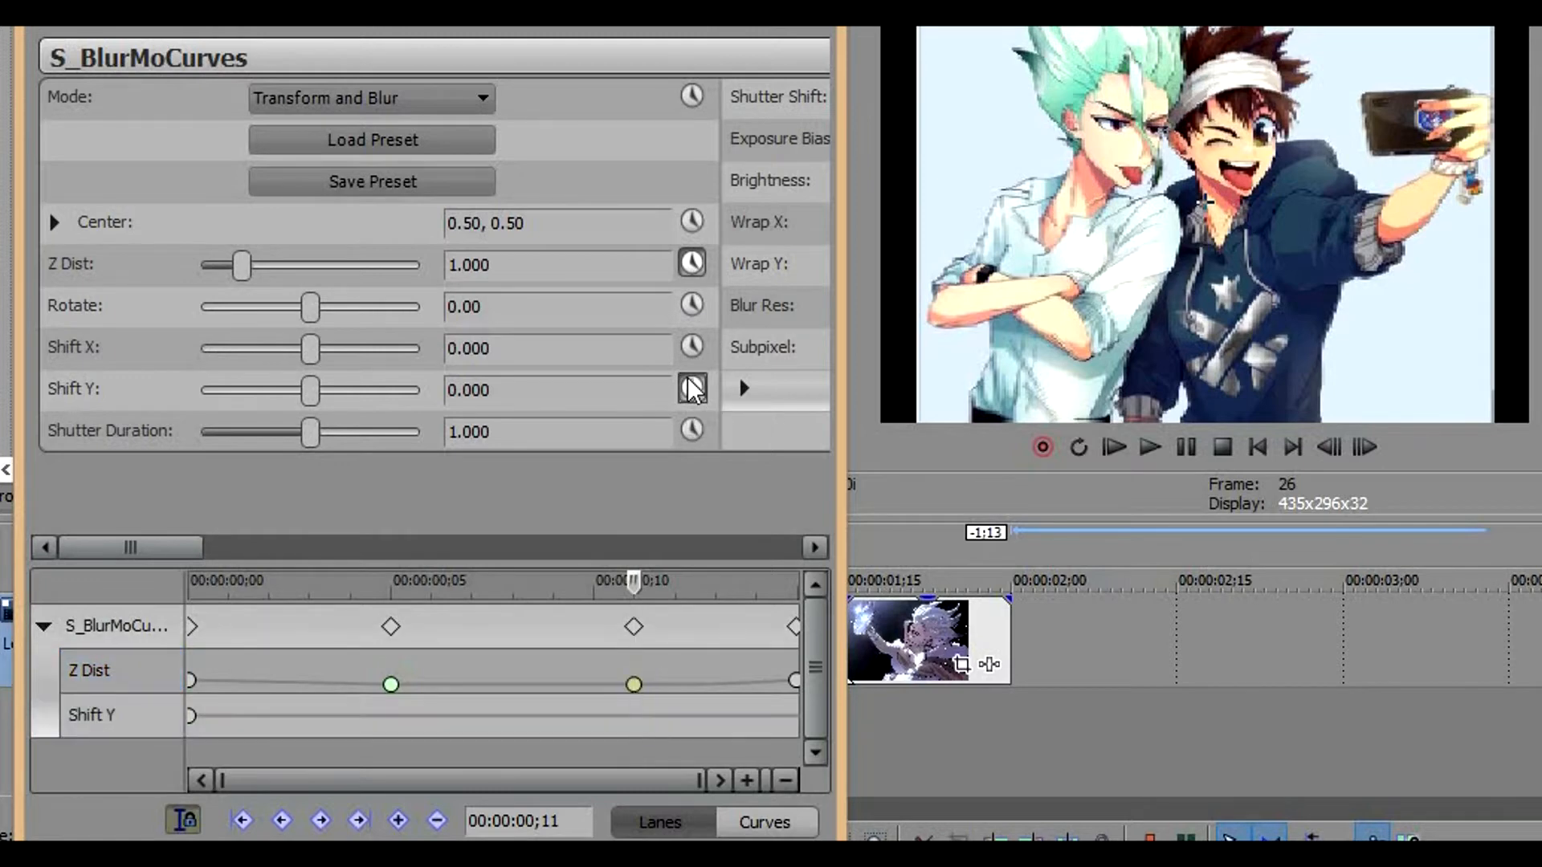
pyautogui.click(193, 719)
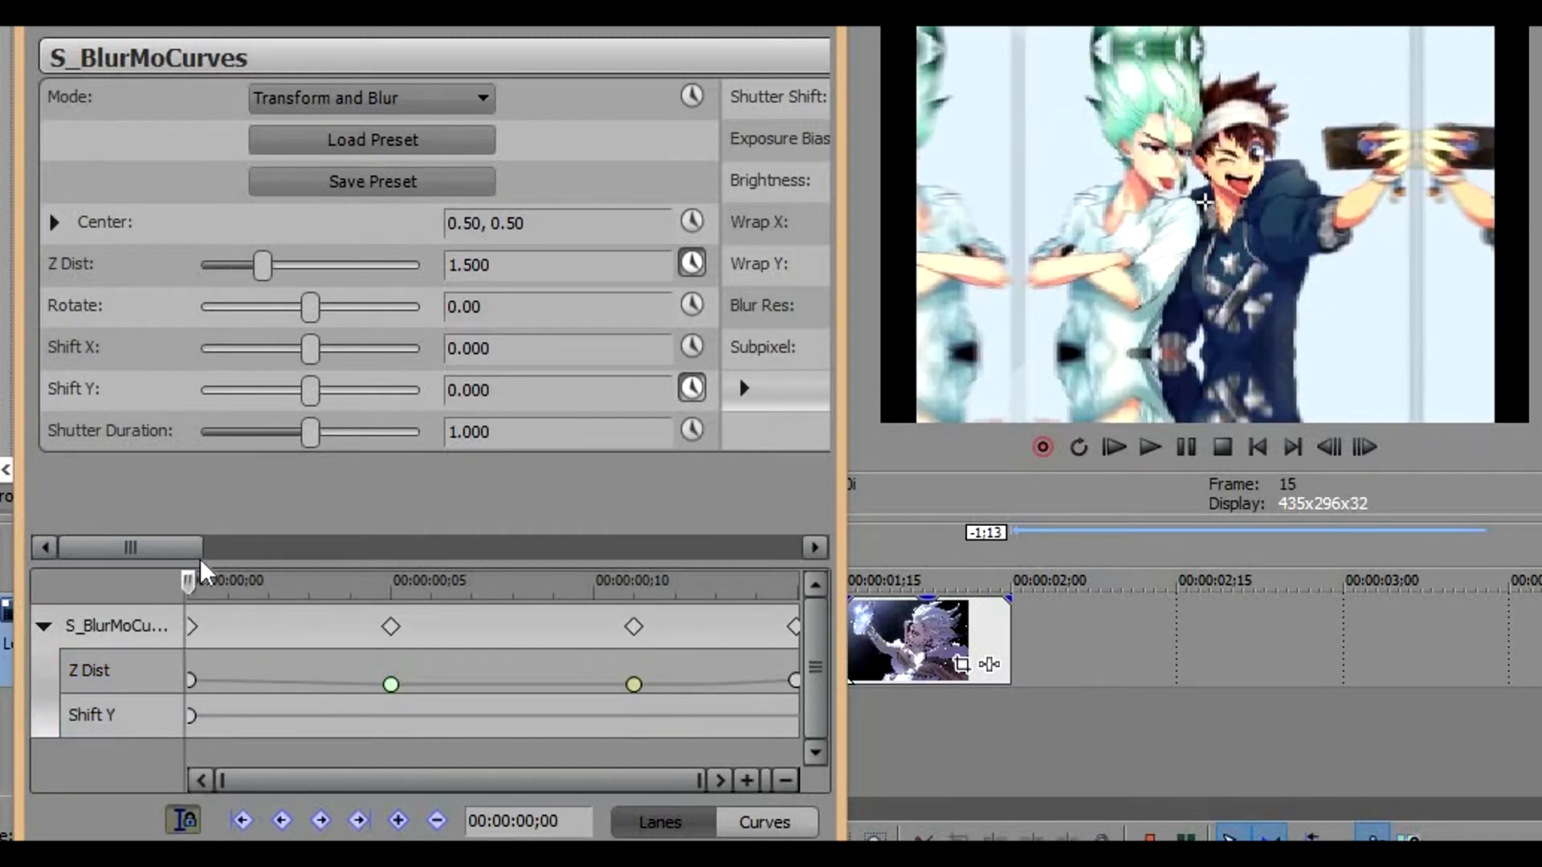
pyautogui.moveTo(310, 390); pyautogui.dragTo(296, 392)
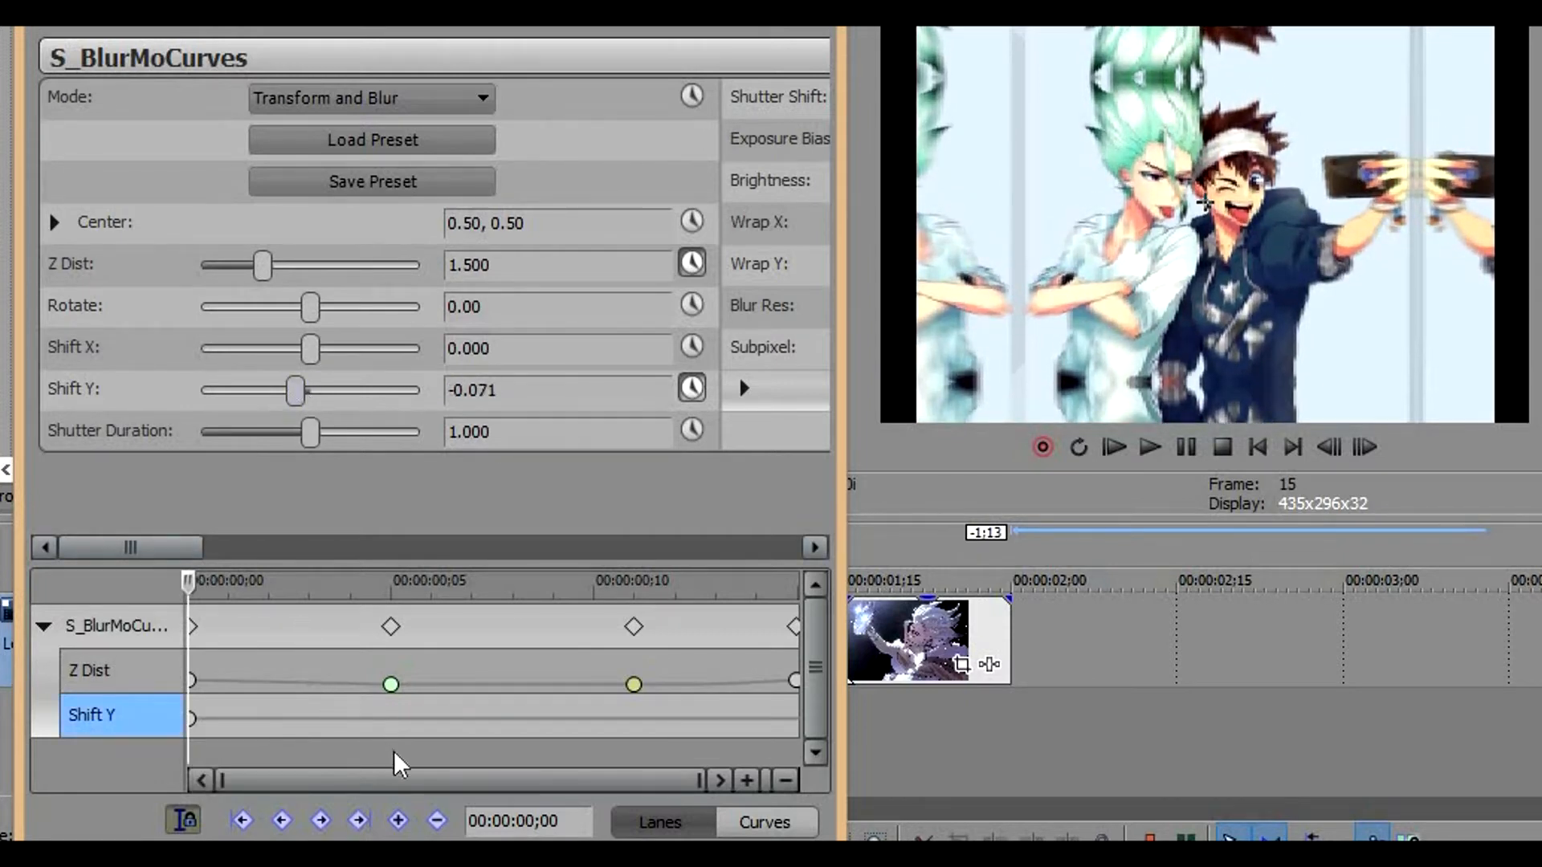
# Add Shift Y keyframes of about 0.065 at frame 6 and about -0.044 at the clip's end, frame 15
pyautogui.click(441, 732)
pyautogui.moveTo(296, 394); pyautogui.dragTo(331, 392)
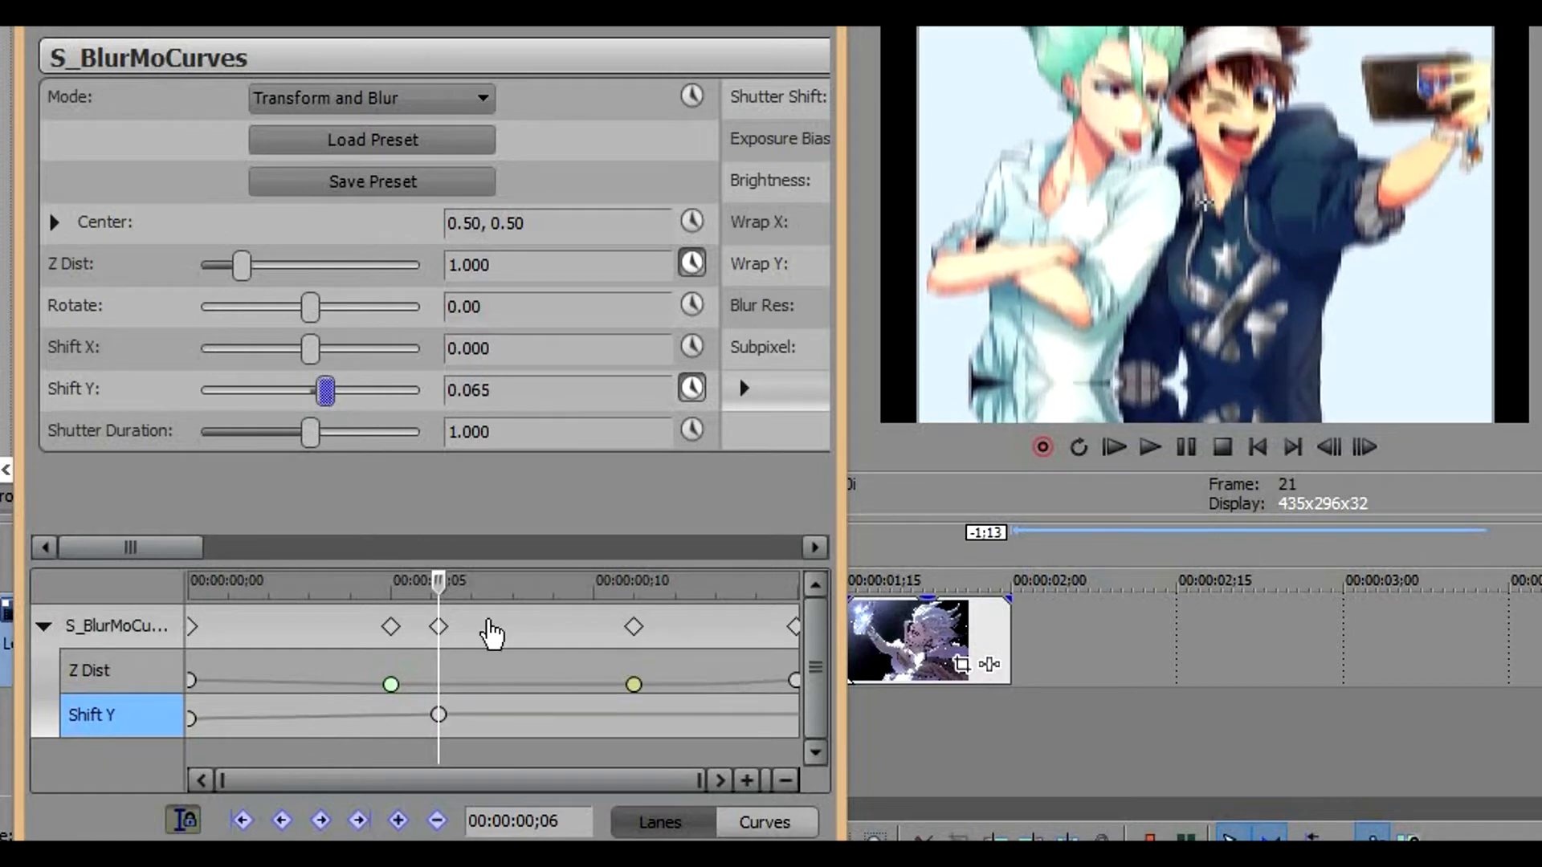
pyautogui.click(748, 733)
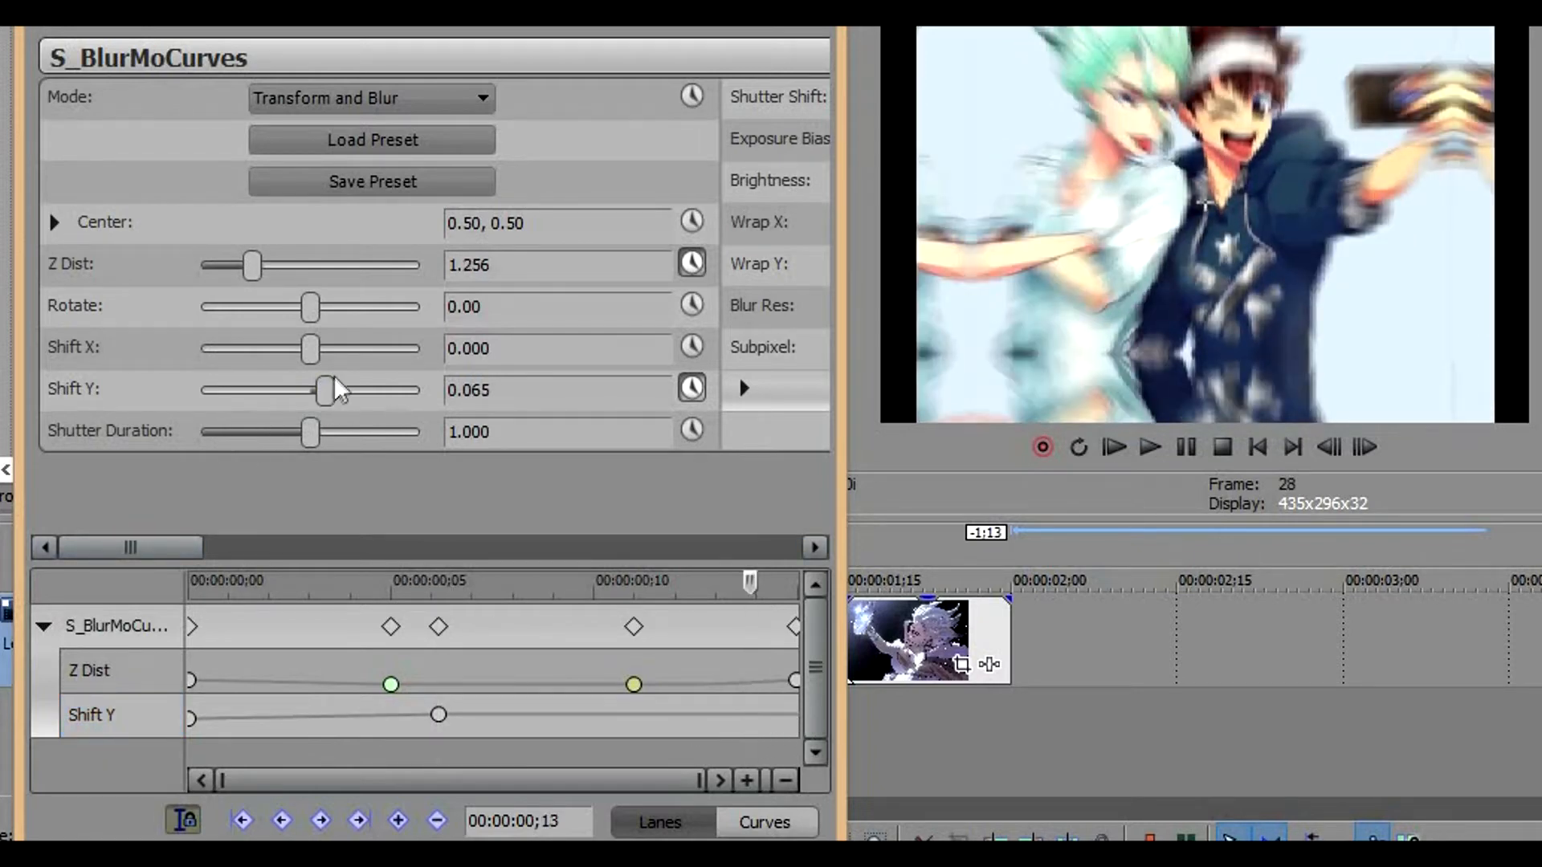
pyautogui.moveTo(327, 395); pyautogui.dragTo(304, 397)
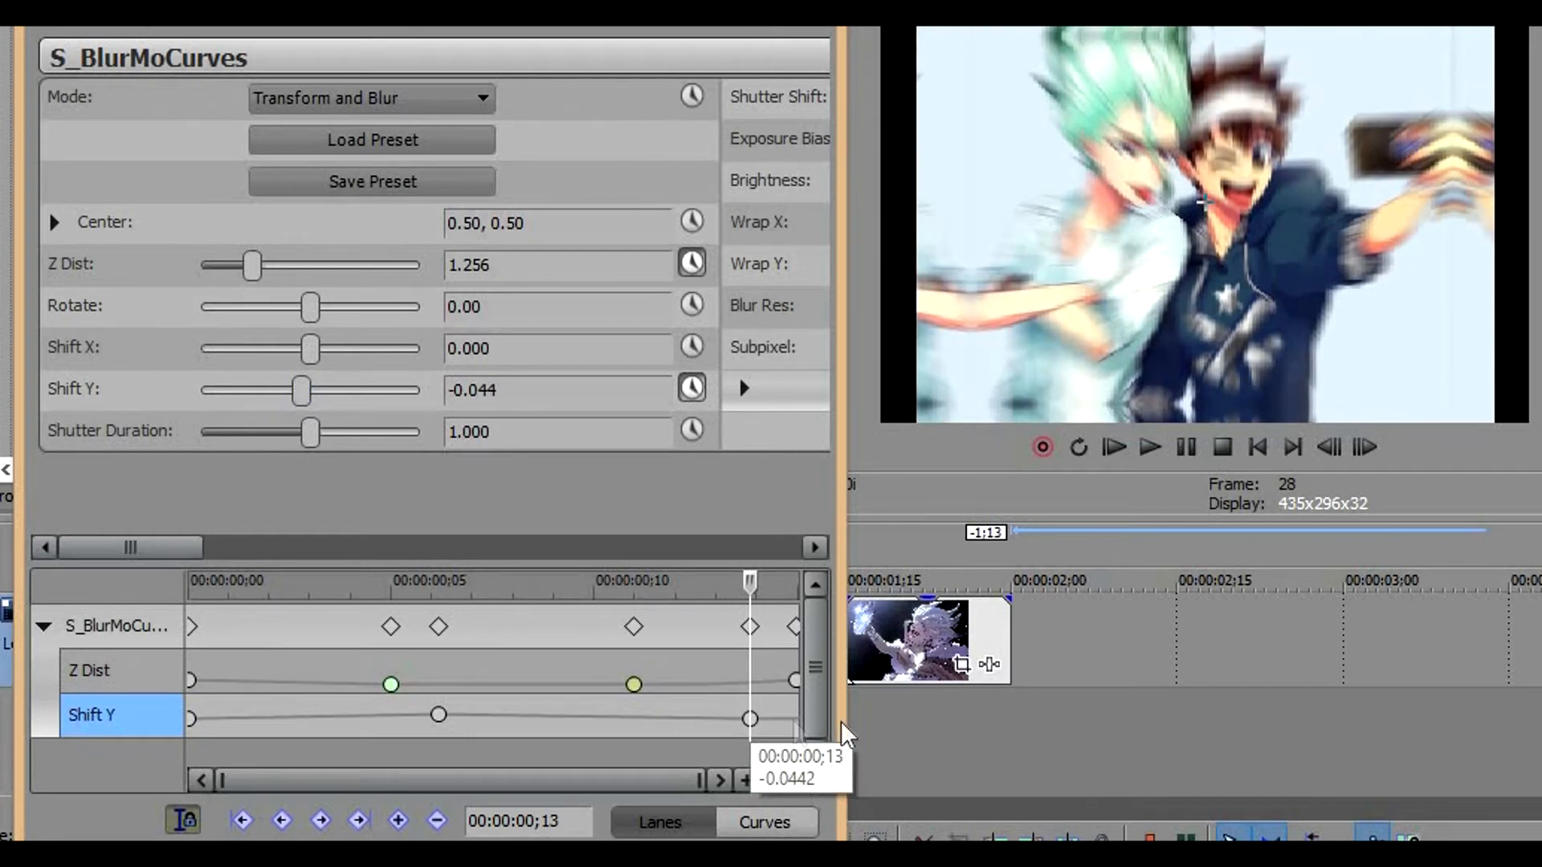
pyautogui.press('Delete')
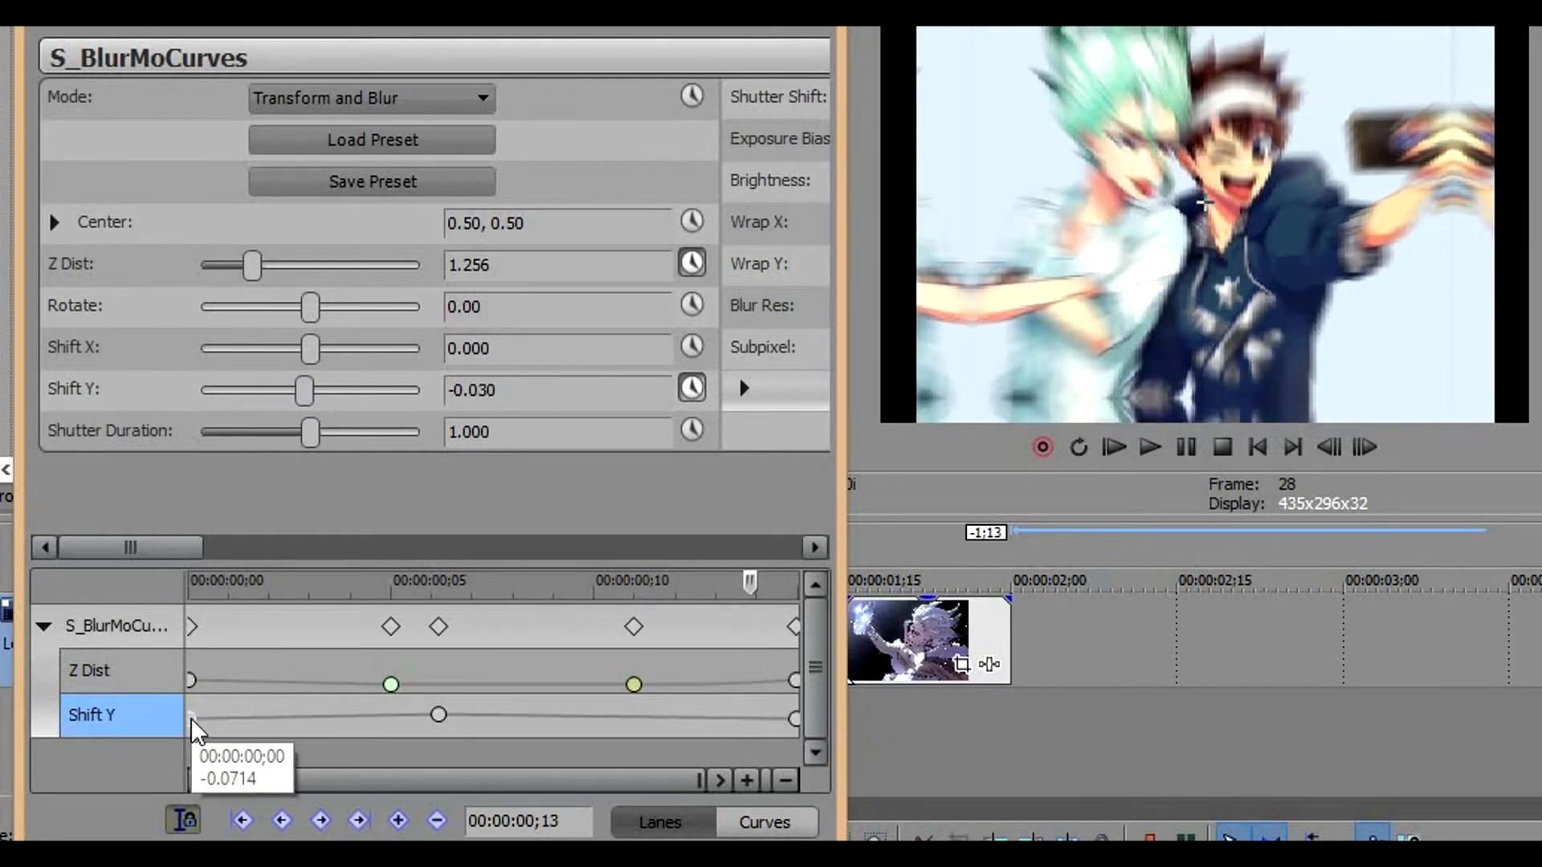
# Apply Fast Fade to the Shift Y keyframe at frame 0 and move the frame 6 keyframe to frame 5
pyautogui.rightClick(191, 717)
pyautogui.click(290, 526)
pyautogui.moveTo(437, 715); pyautogui.dragTo(386, 727)
pyautogui.click(389, 717)
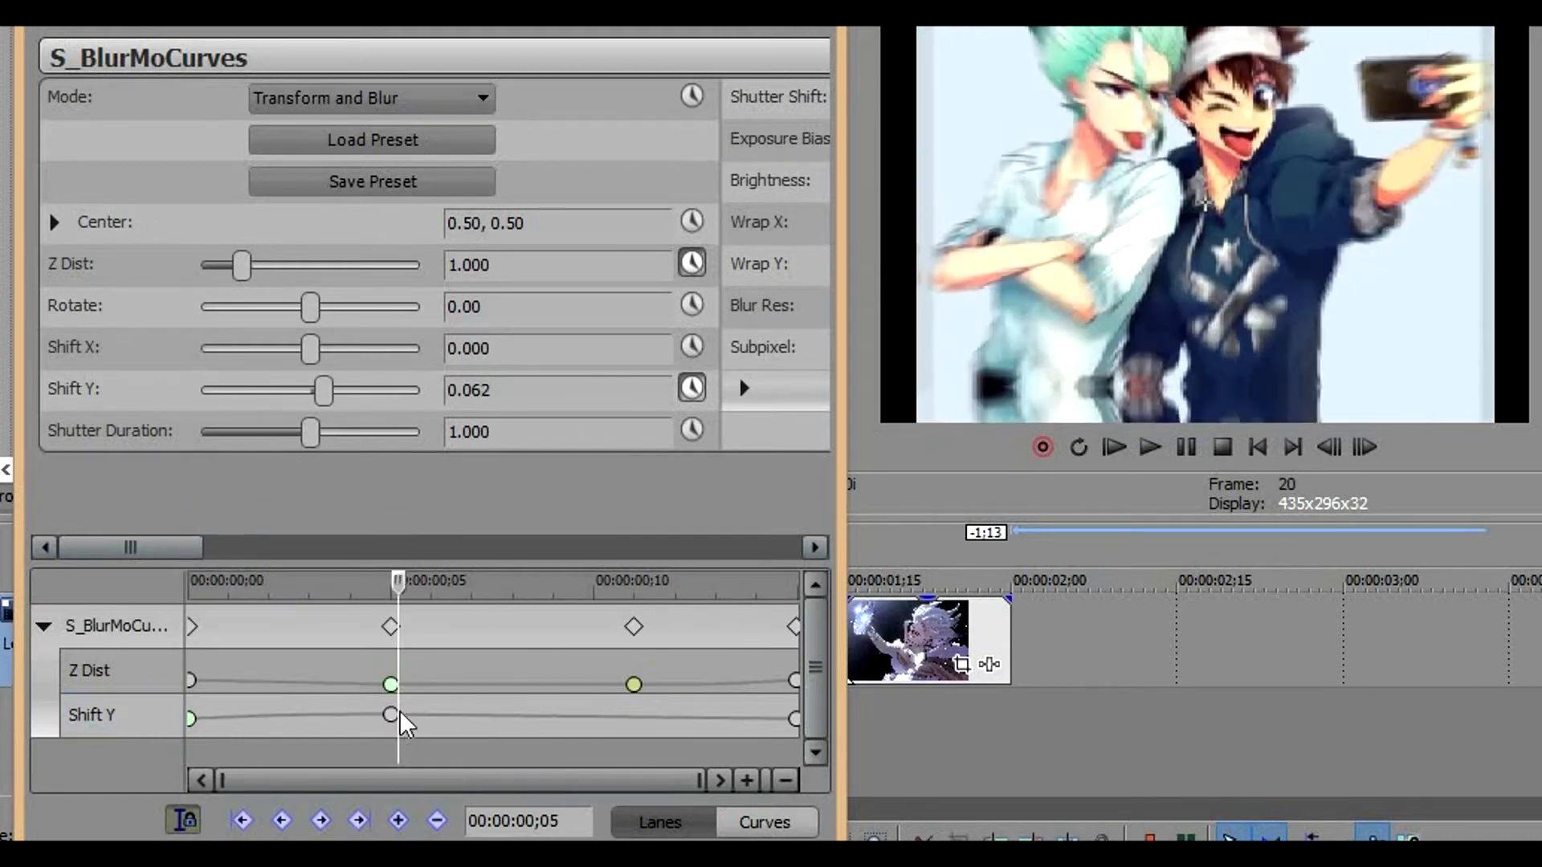
# Apply Smooth Fade to the second clip's Shift Y keyframe at frame 5
pyautogui.rightClick(393, 713)
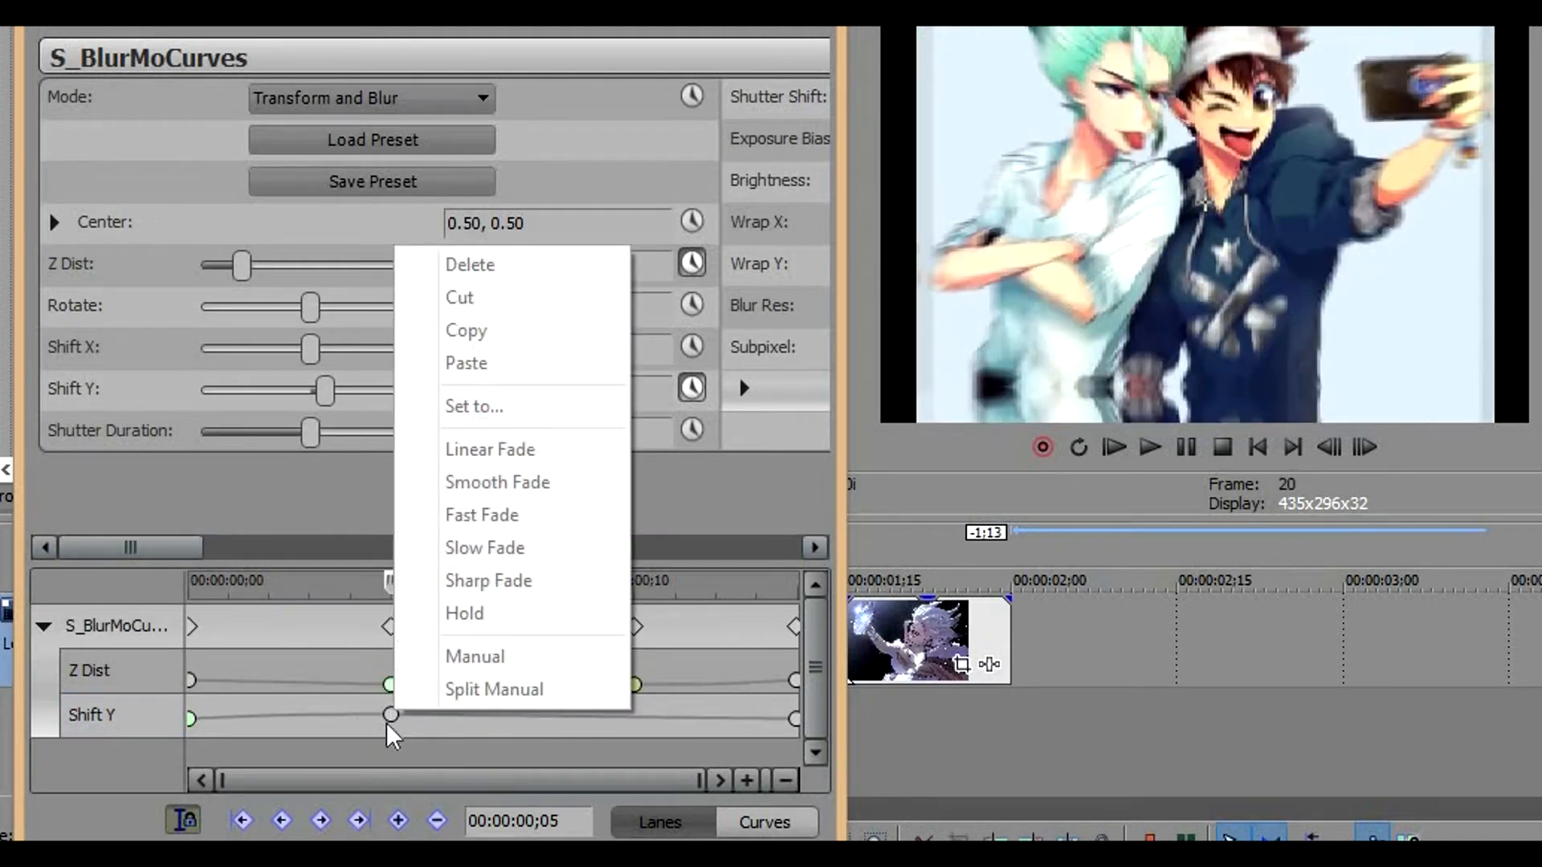
pyautogui.rightClick(389, 717)
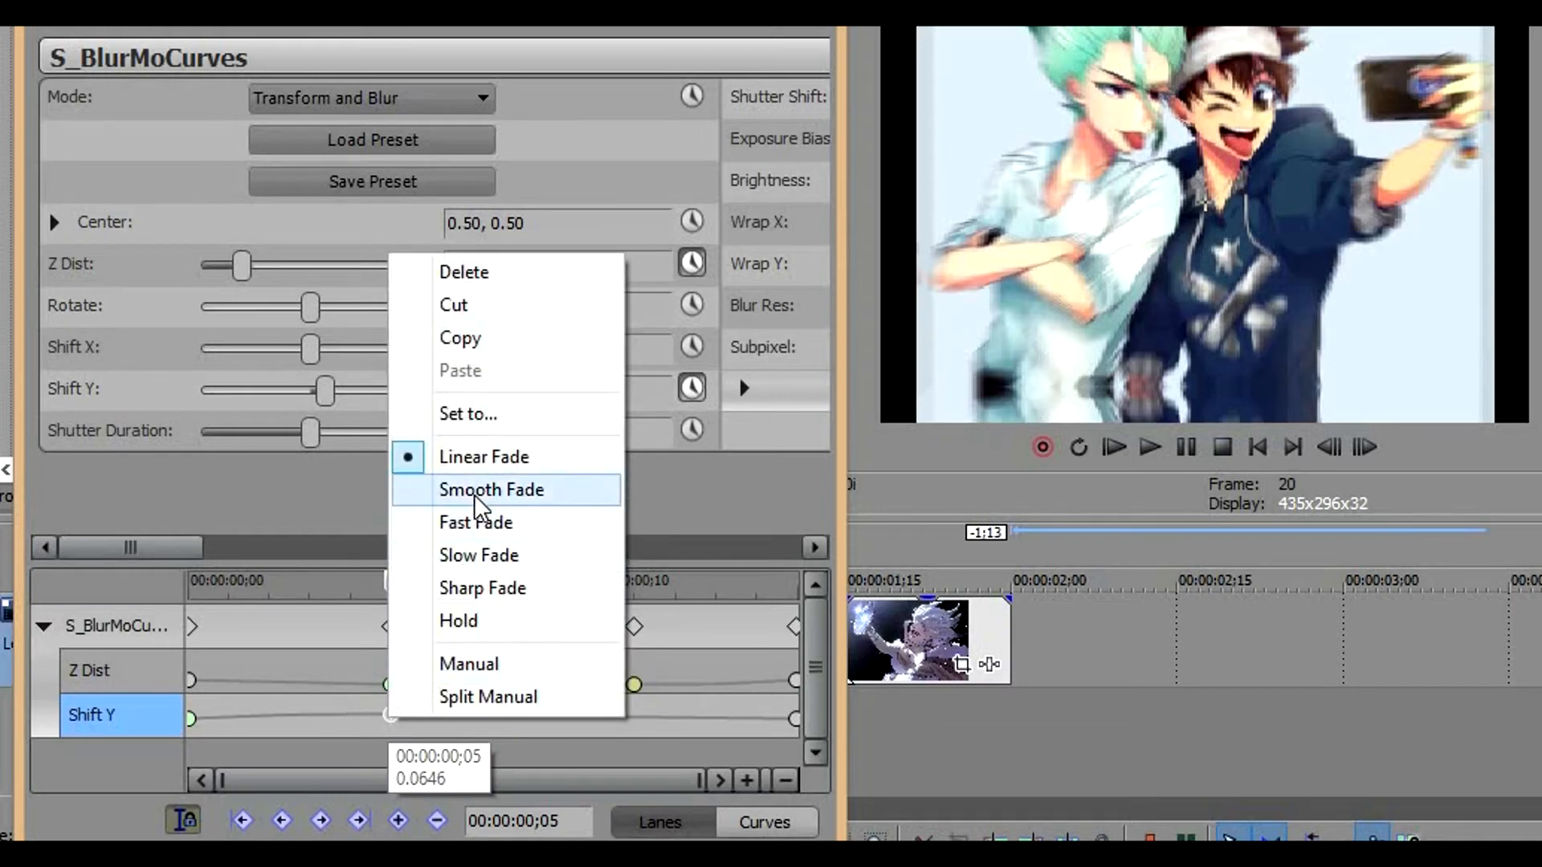
pyautogui.click(482, 489)
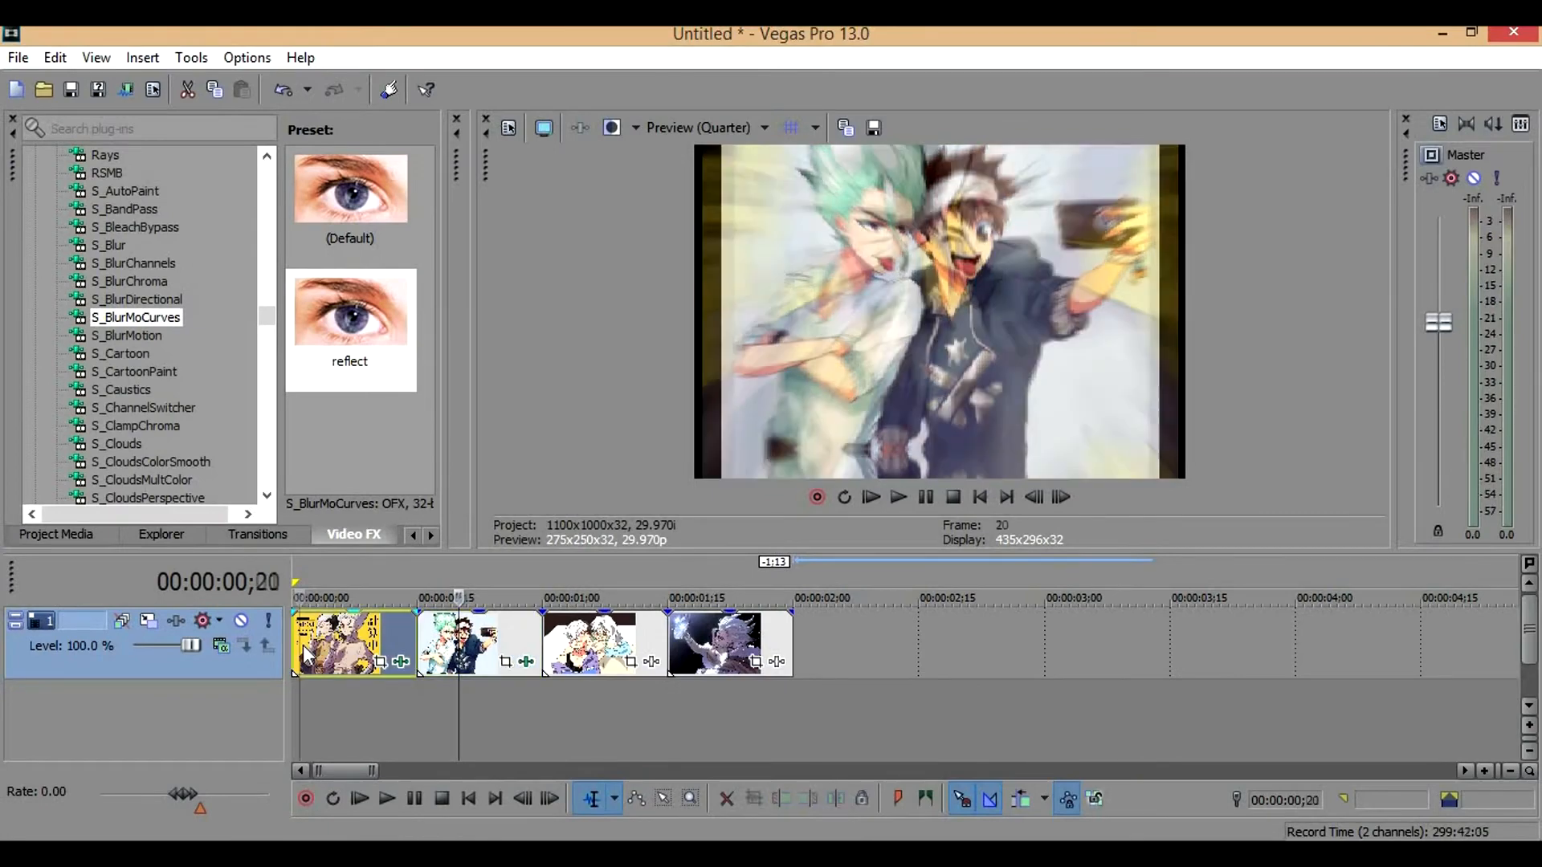
# Play the animated clips from the start of the timeline to check the motion
pyautogui.click(304, 652)
pyautogui.press('space')
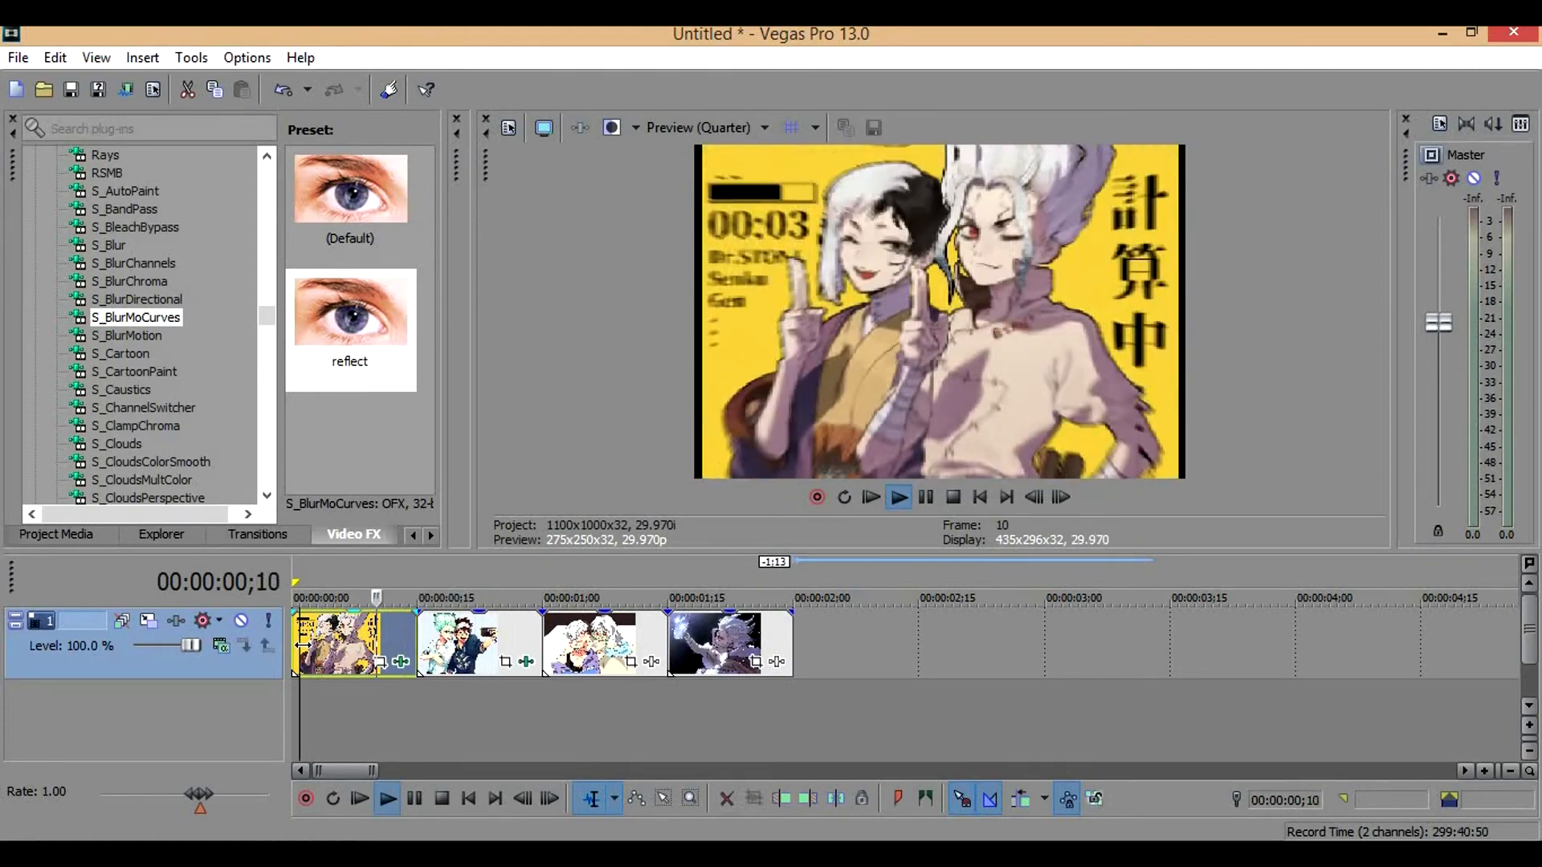
pyautogui.press('space')
pyautogui.click(517, 625)
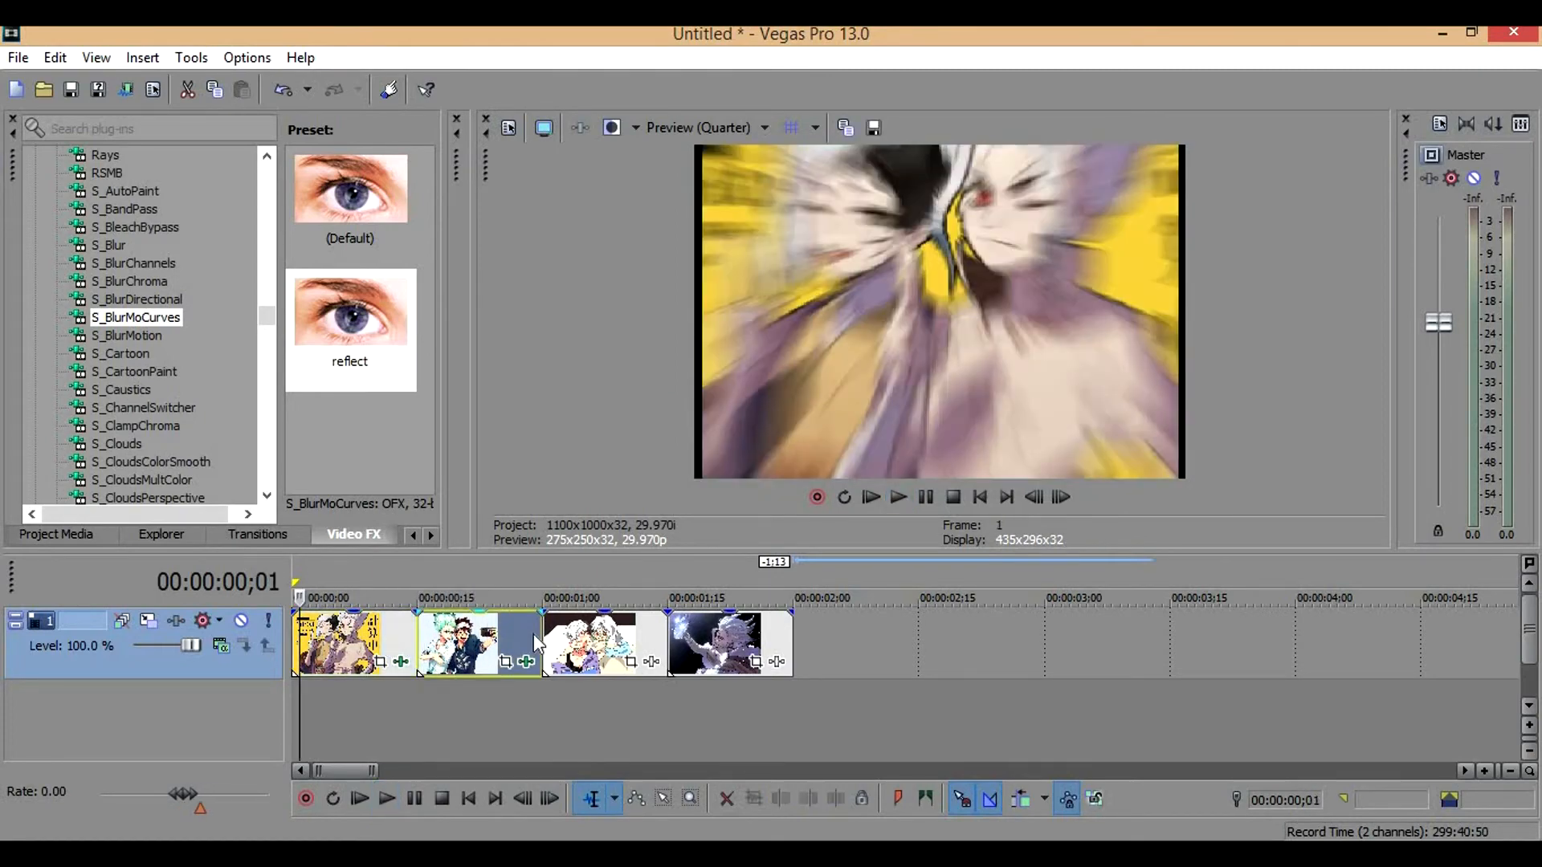
pyautogui.press('space')
# Apply the reflect preset of S_BlurMoCurves to the third clip, animating Z Dist with a value of 0.5 at frame 0
pyautogui.moveTo(316, 305); pyautogui.dragTo(600, 631)
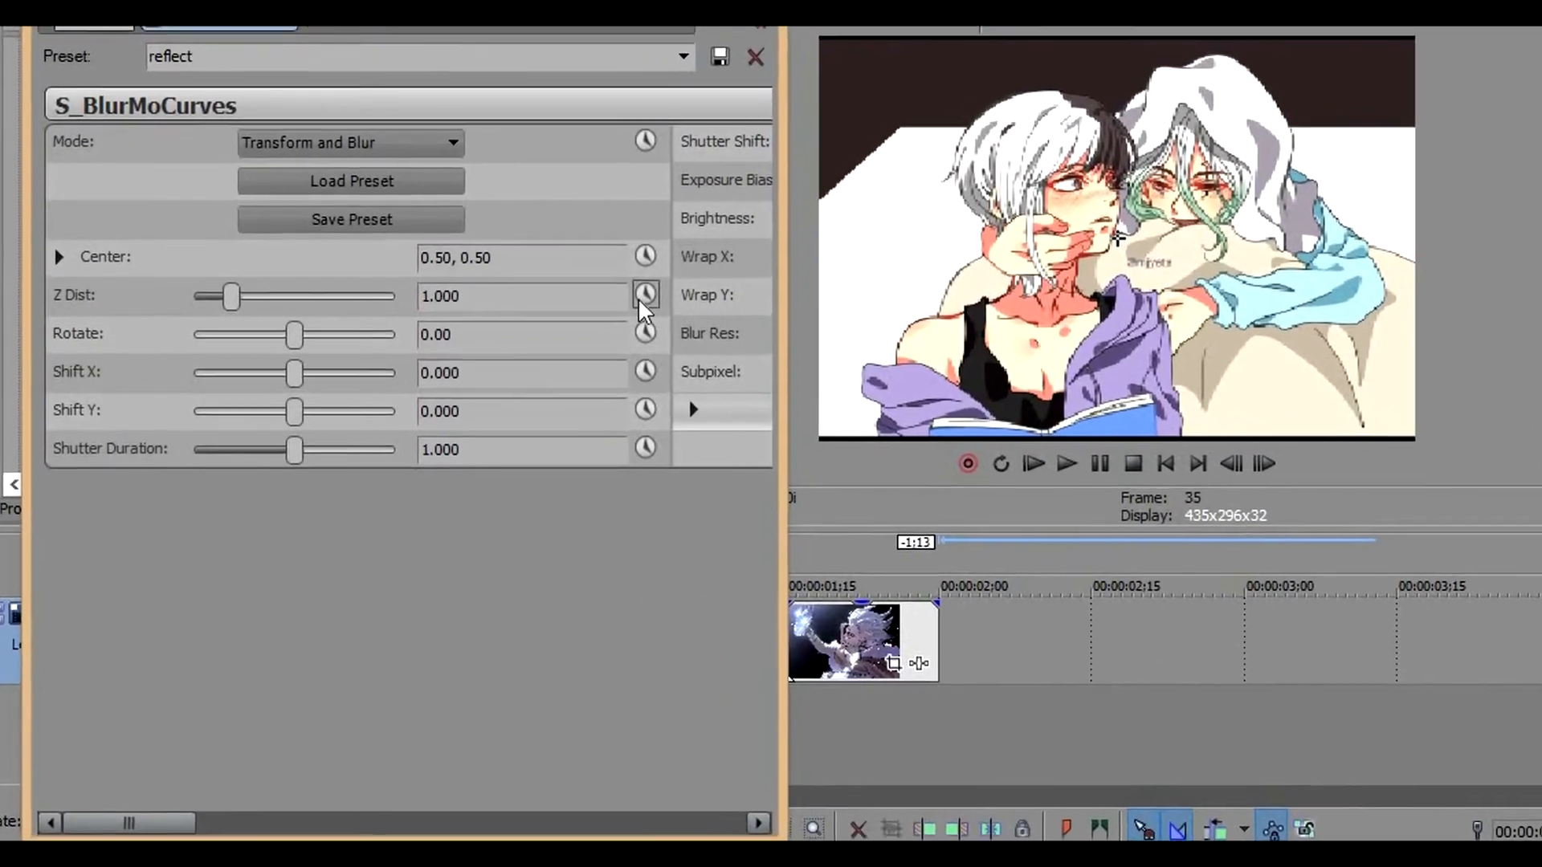
pyautogui.click(645, 295)
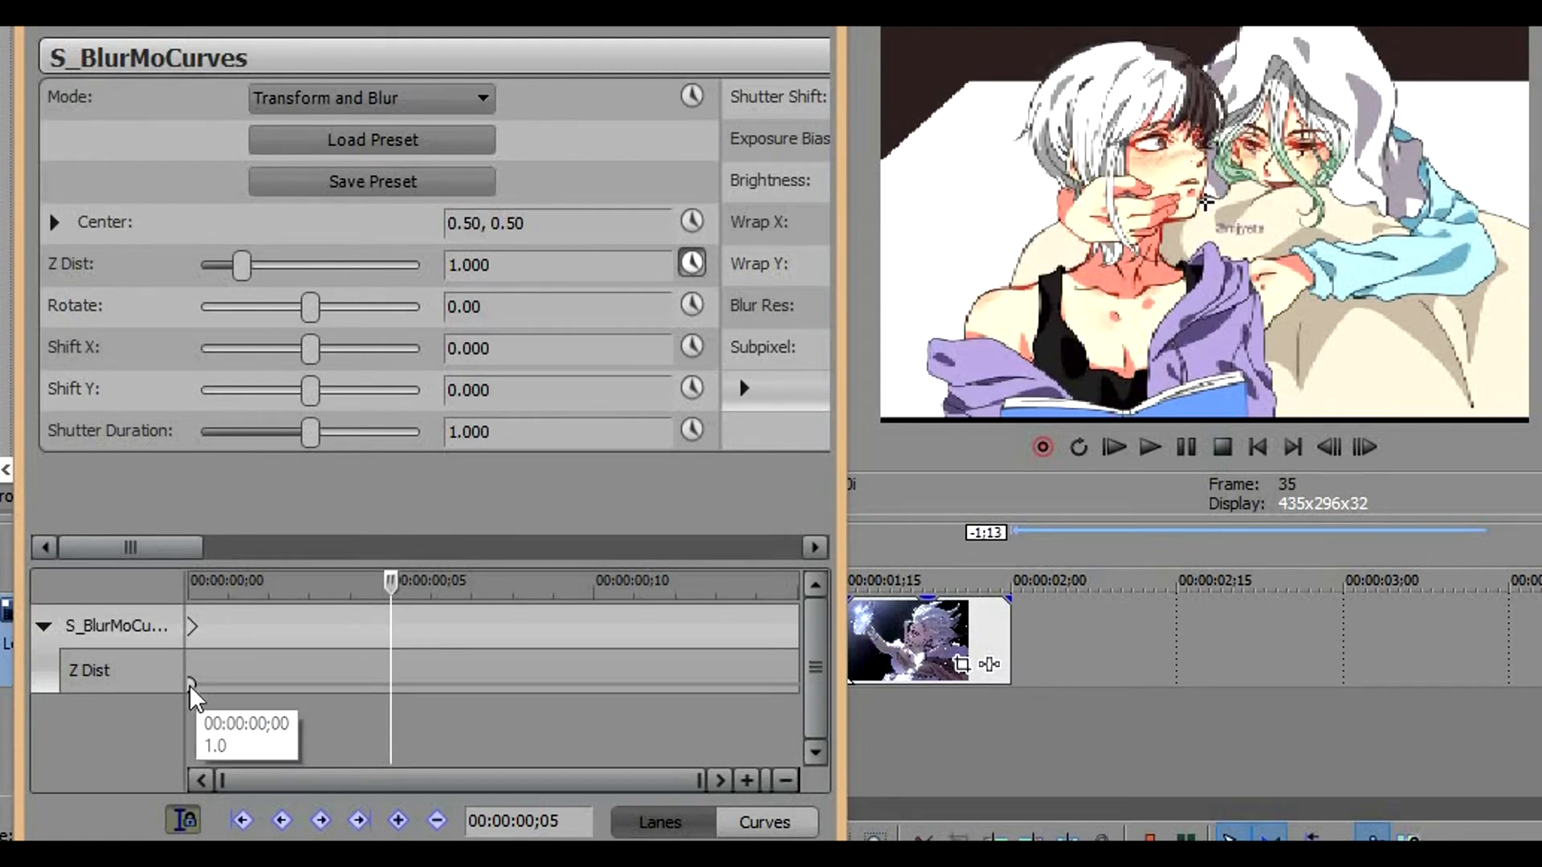
pyautogui.click(189, 686)
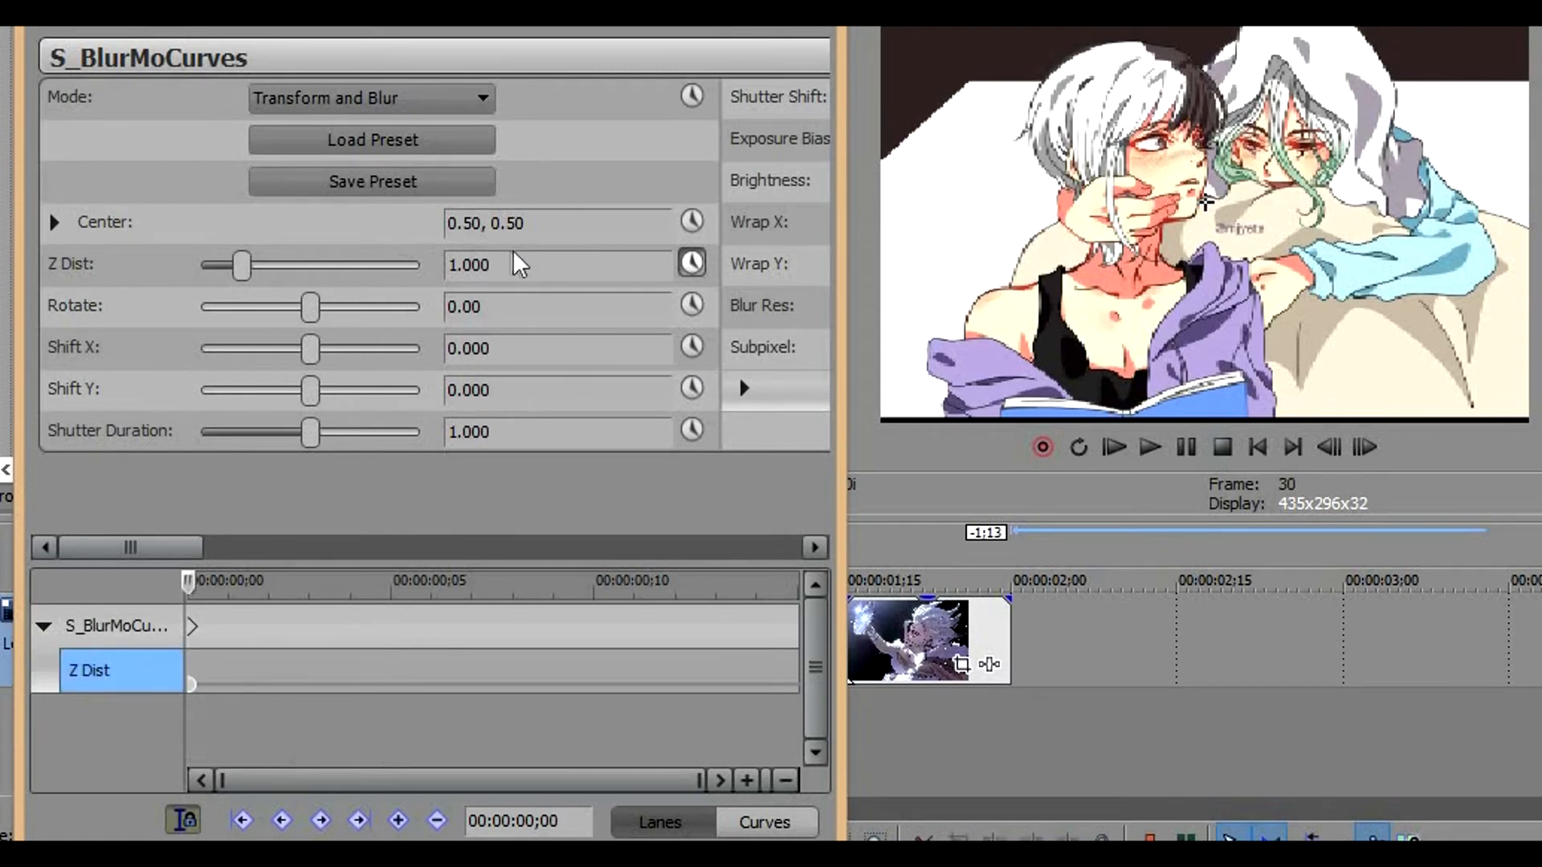
pyautogui.doubleClick(528, 265)
pyautogui.press('Return')
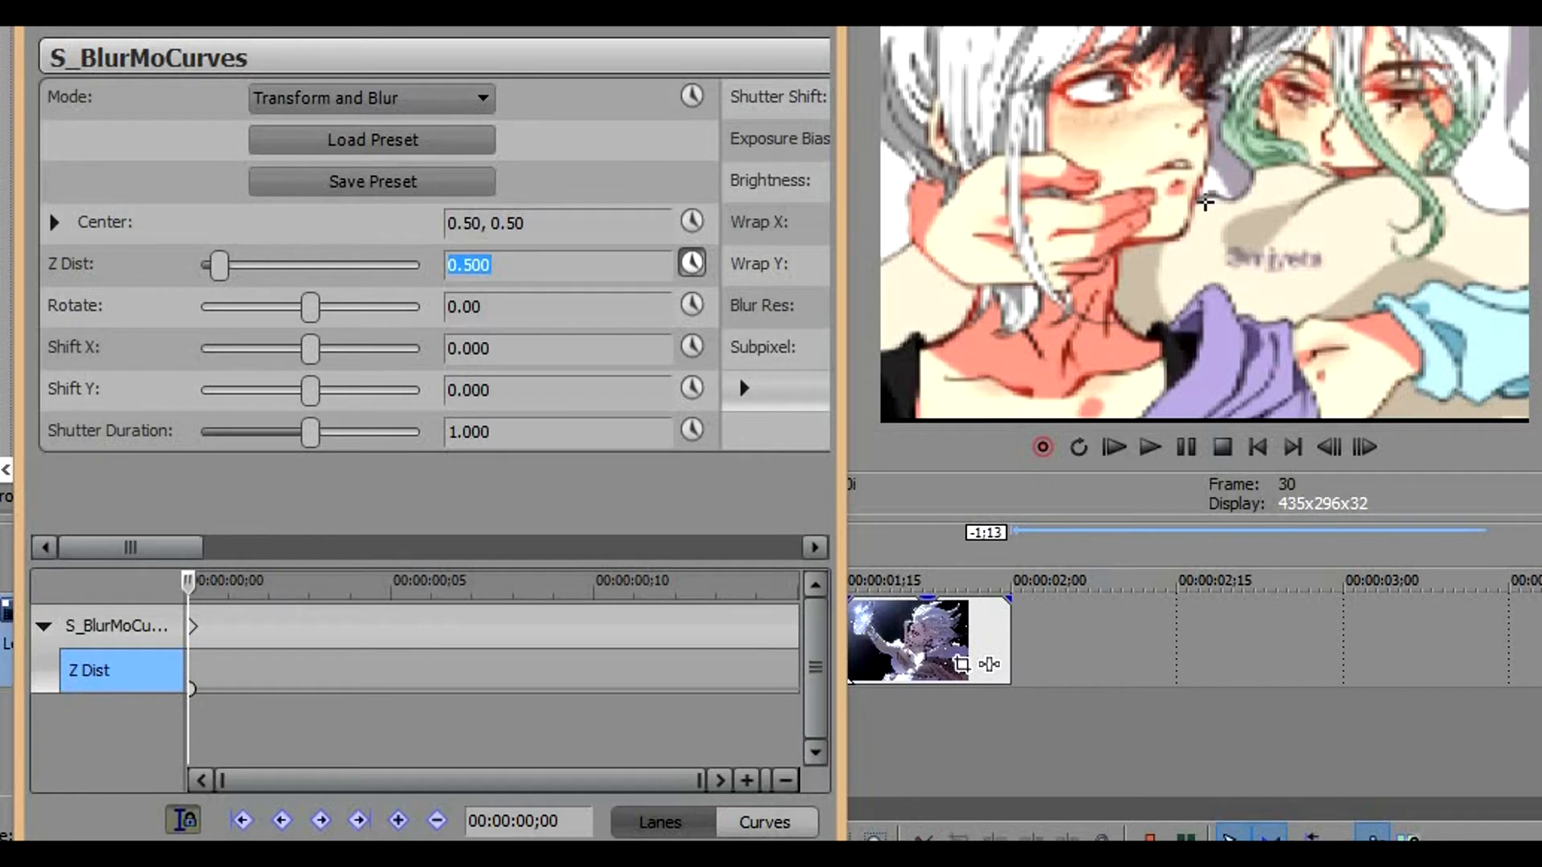
# Add a Z Dist keyframe of 1 at frame 4 of the third clip
pyautogui.click(190, 692)
pyautogui.press('Right')
pyautogui.press('Right')
pyautogui.press('Right')
pyautogui.press('Right')
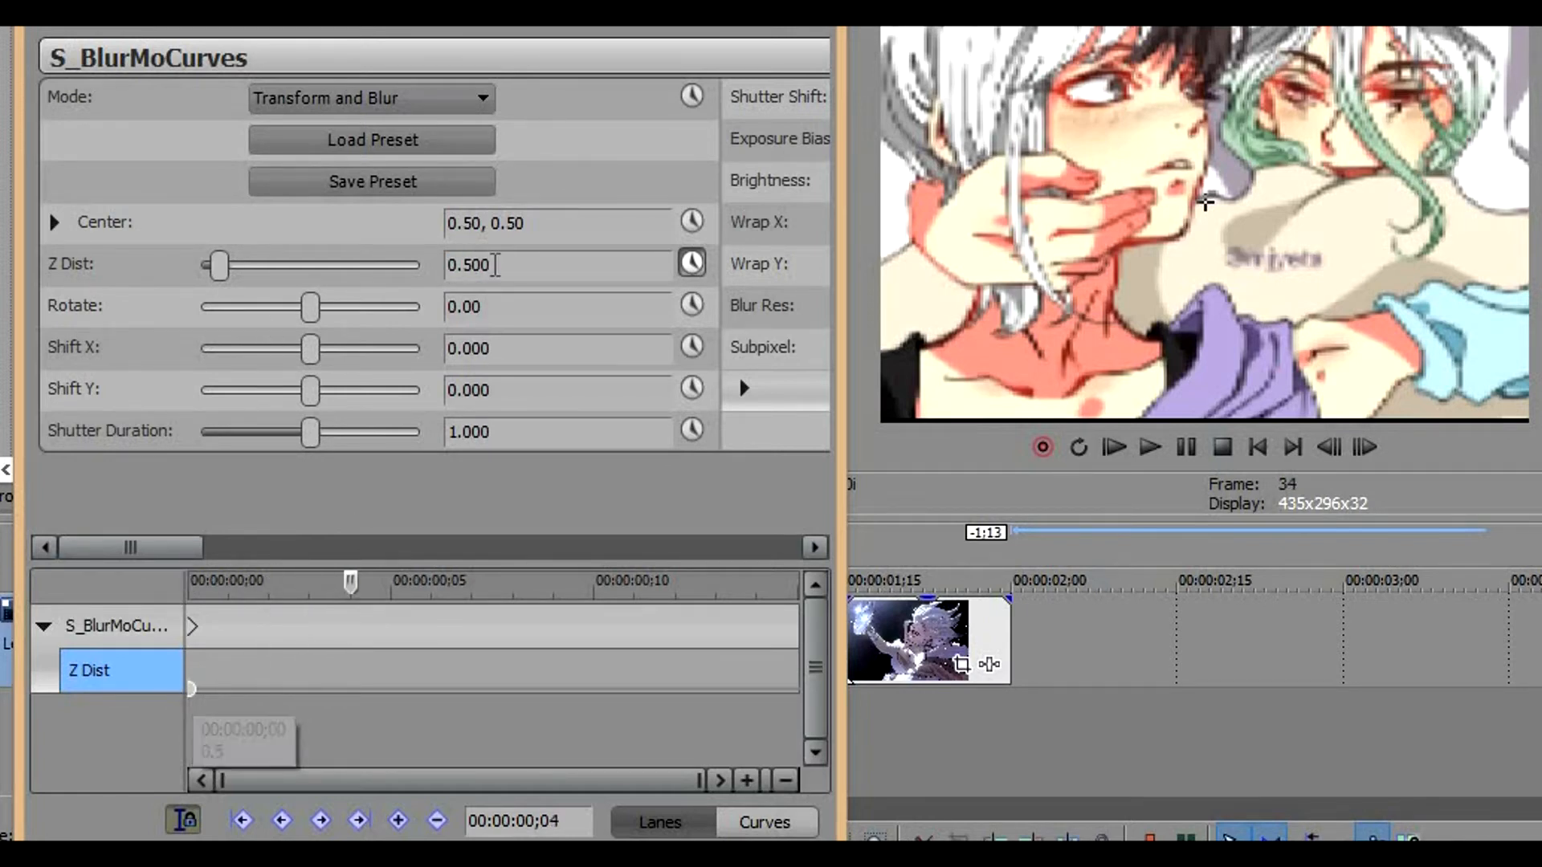
pyautogui.click(507, 265)
pyautogui.write('1')
pyautogui.press('Return')
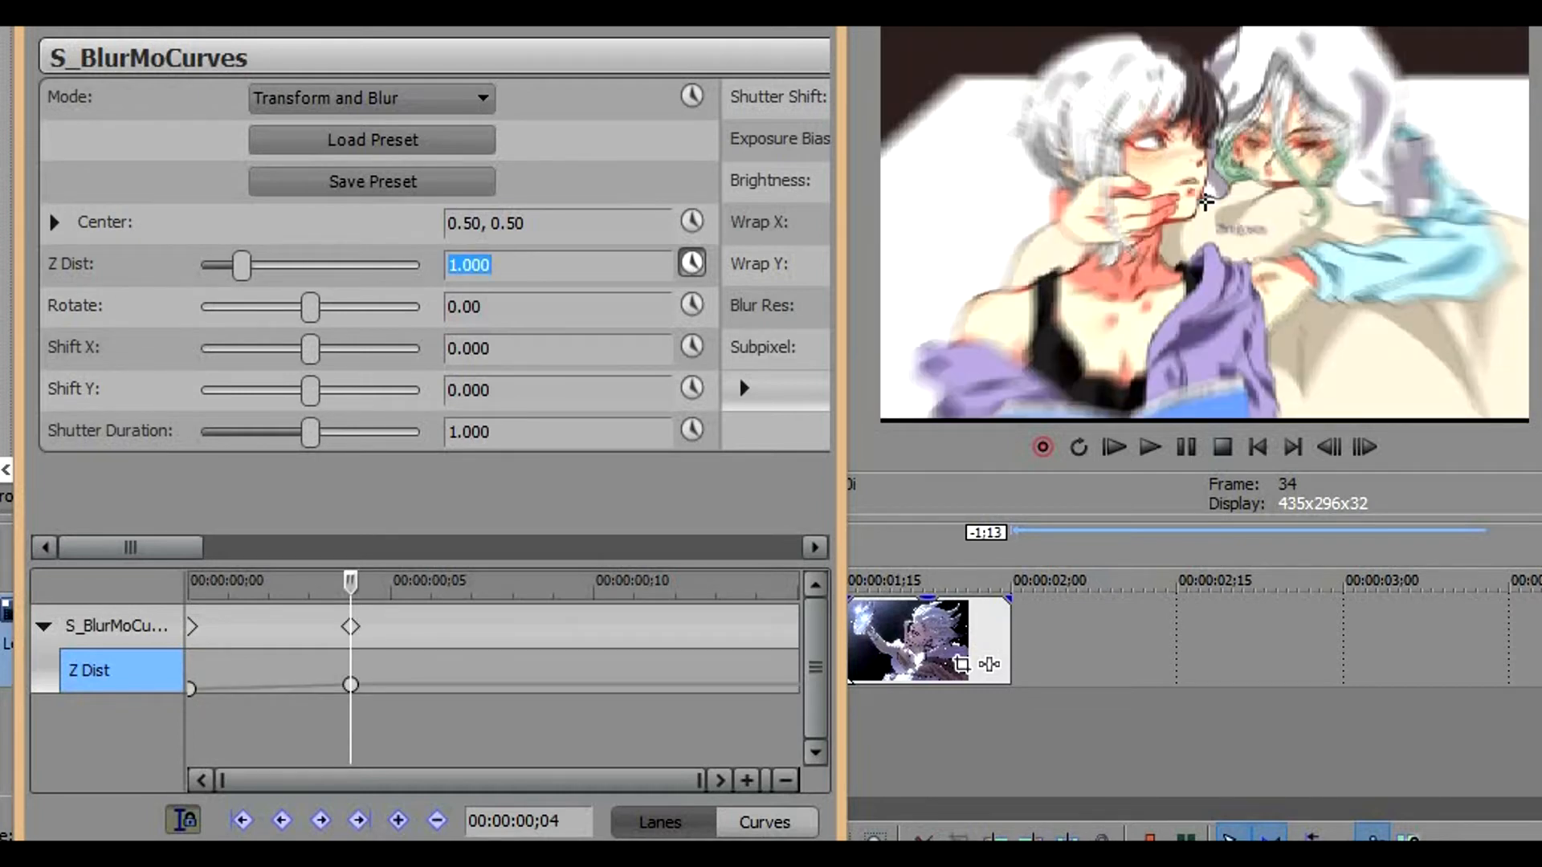
# Change the value of the Z Dist keyframe at frame 4 to 0.9
pyautogui.click(509, 681)
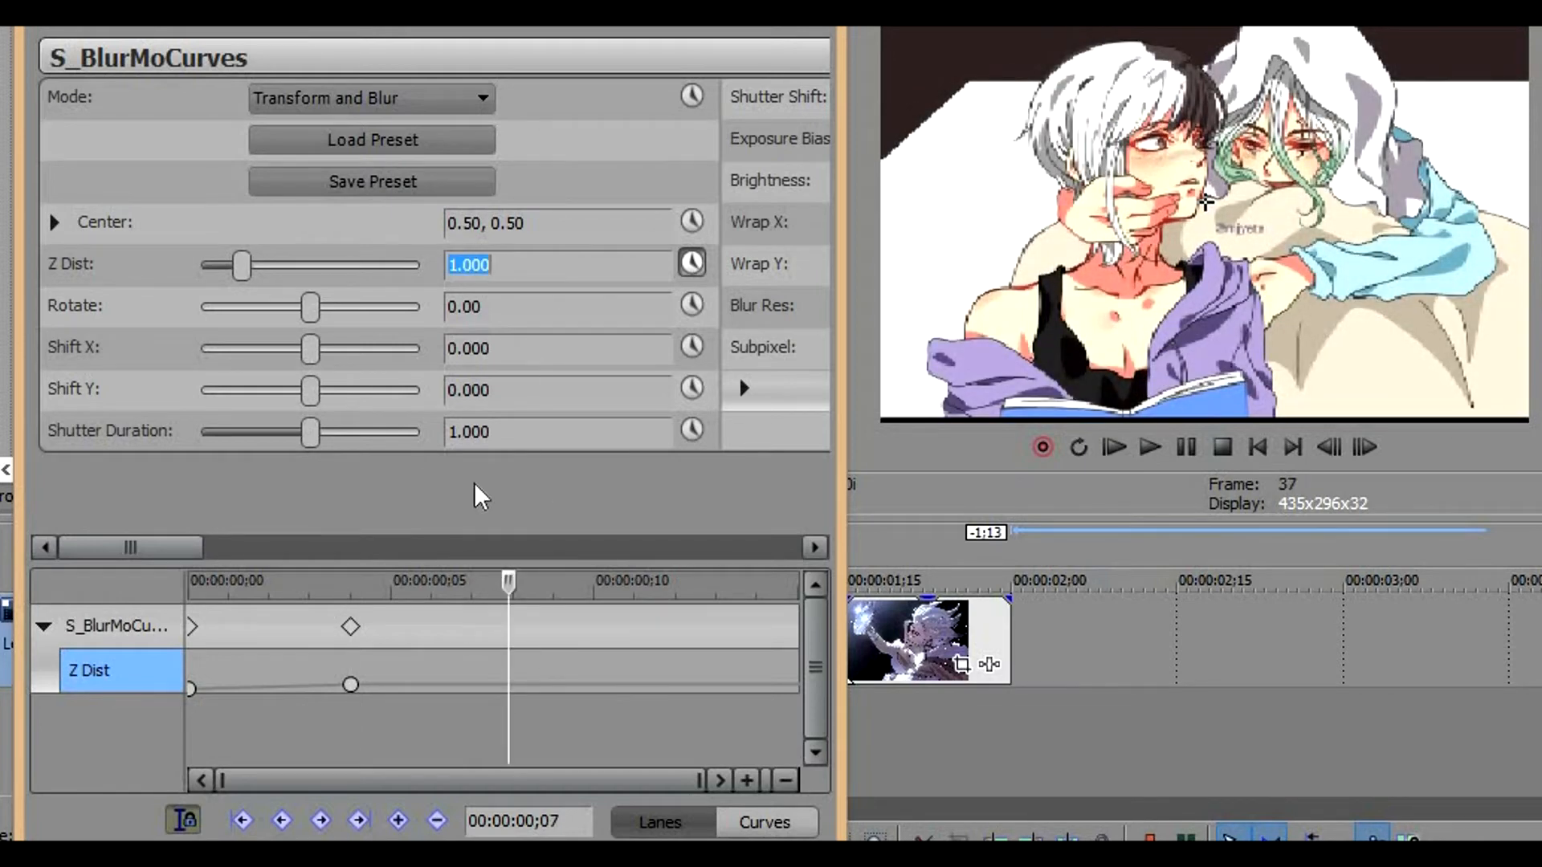
pyautogui.click(351, 682)
pyautogui.doubleClick(565, 274)
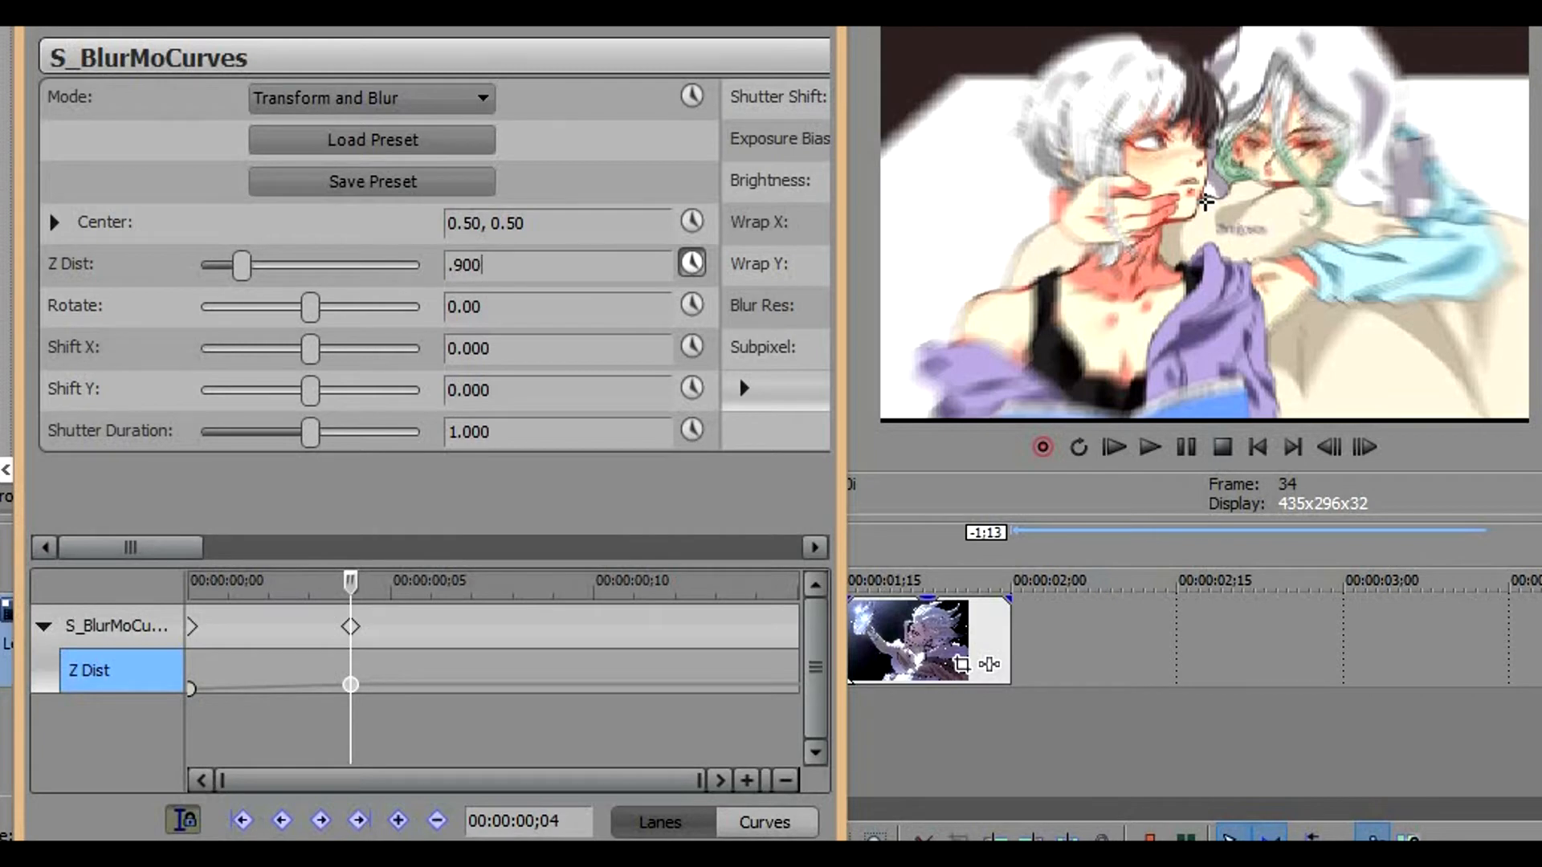
pyautogui.press('Return')
# Add a Z Dist keyframe of 1 at frame 8, four frames after the previous one
pyautogui.click(350, 679)
pyautogui.press('Right')
pyautogui.press('Right')
pyautogui.press('Right')
pyautogui.press('Right')
pyautogui.doubleClick(515, 272)
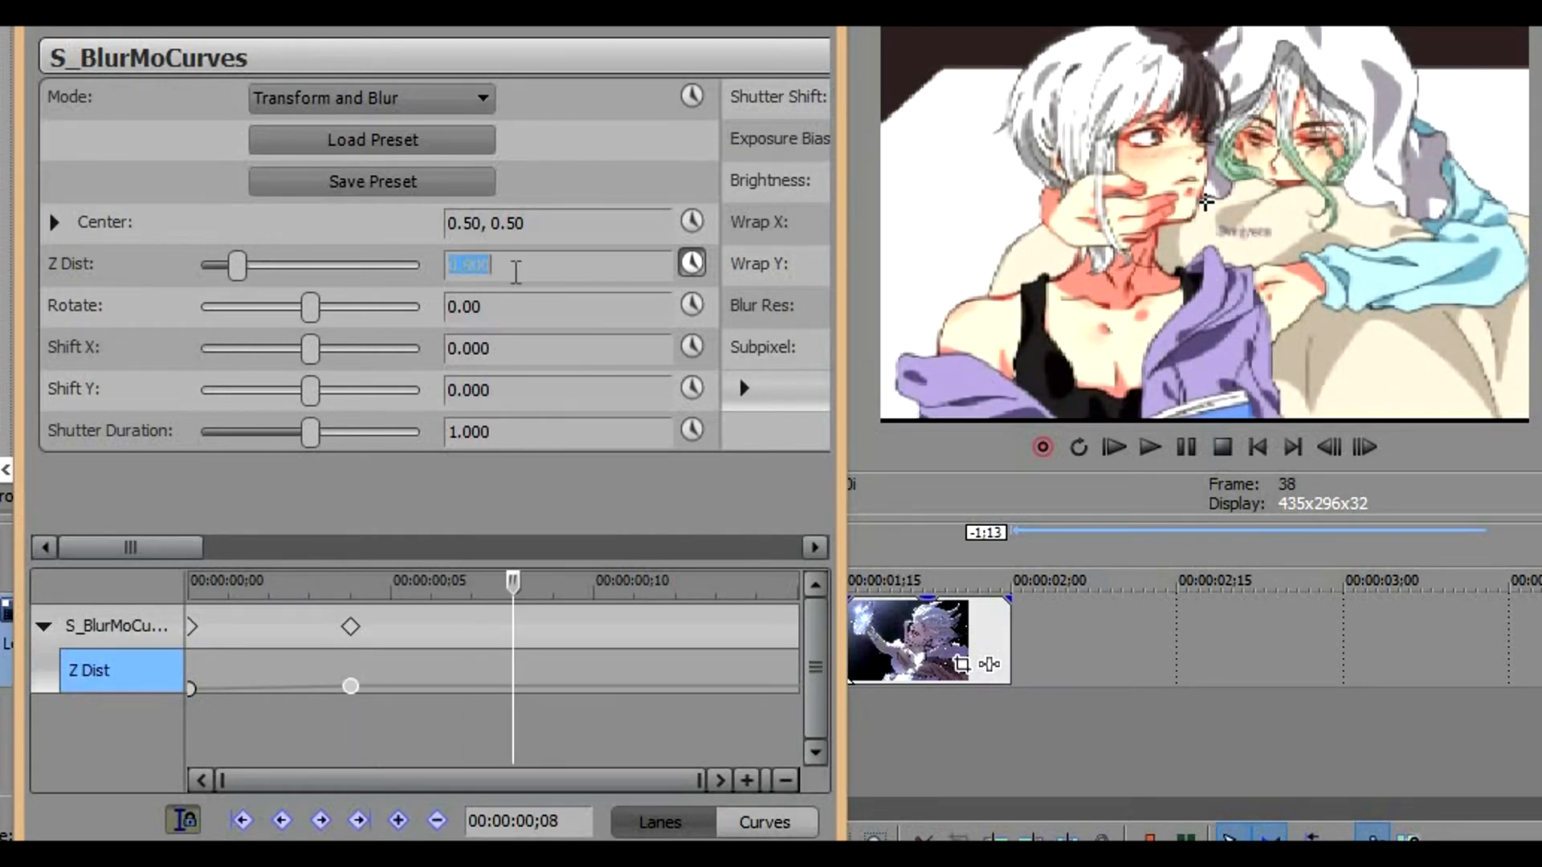
pyautogui.write('1')
pyautogui.press('Return')
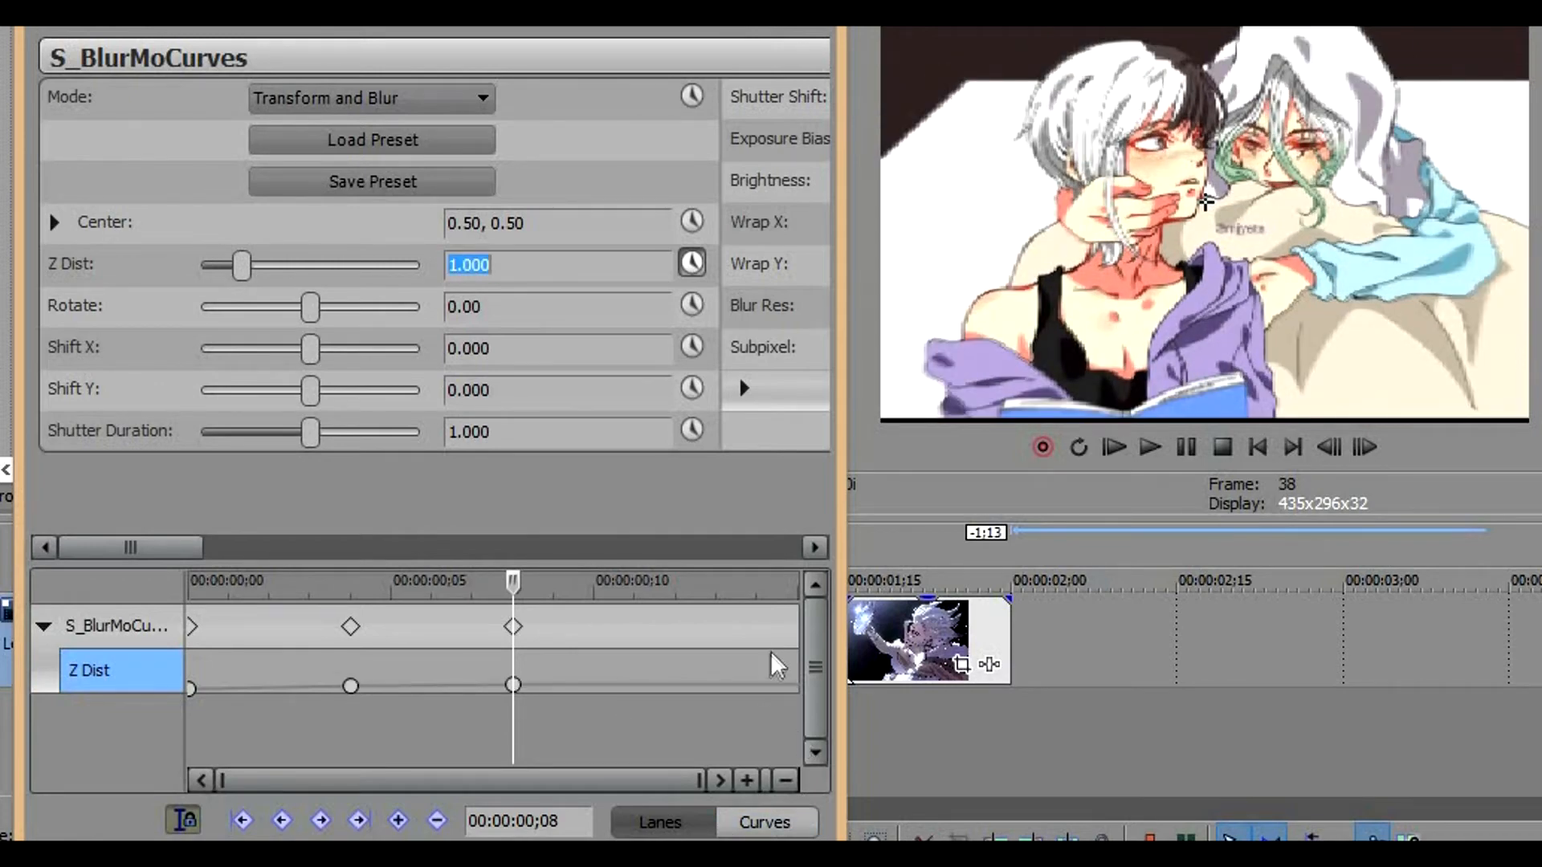
# Add Z Dist keyframes of 1.5 at the clip's end, frame 15, and 0.9 at 00:00:00;11
pyautogui.click(786, 676)
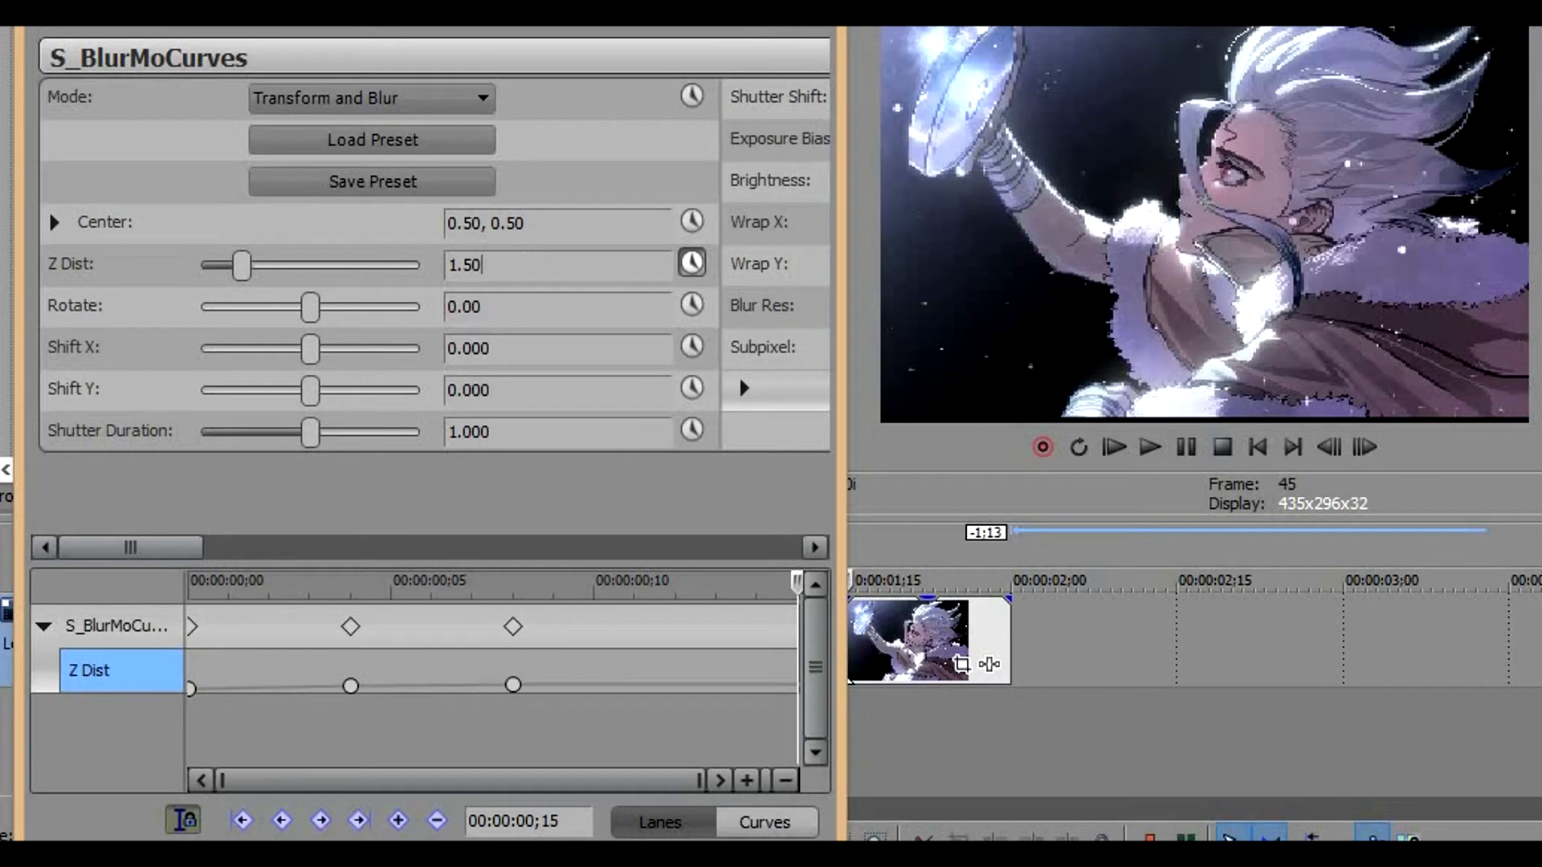
pyautogui.press('Return')
pyautogui.click(793, 682)
pyautogui.press('Left')
pyautogui.press('Left')
pyautogui.press('Left')
pyautogui.press('Left')
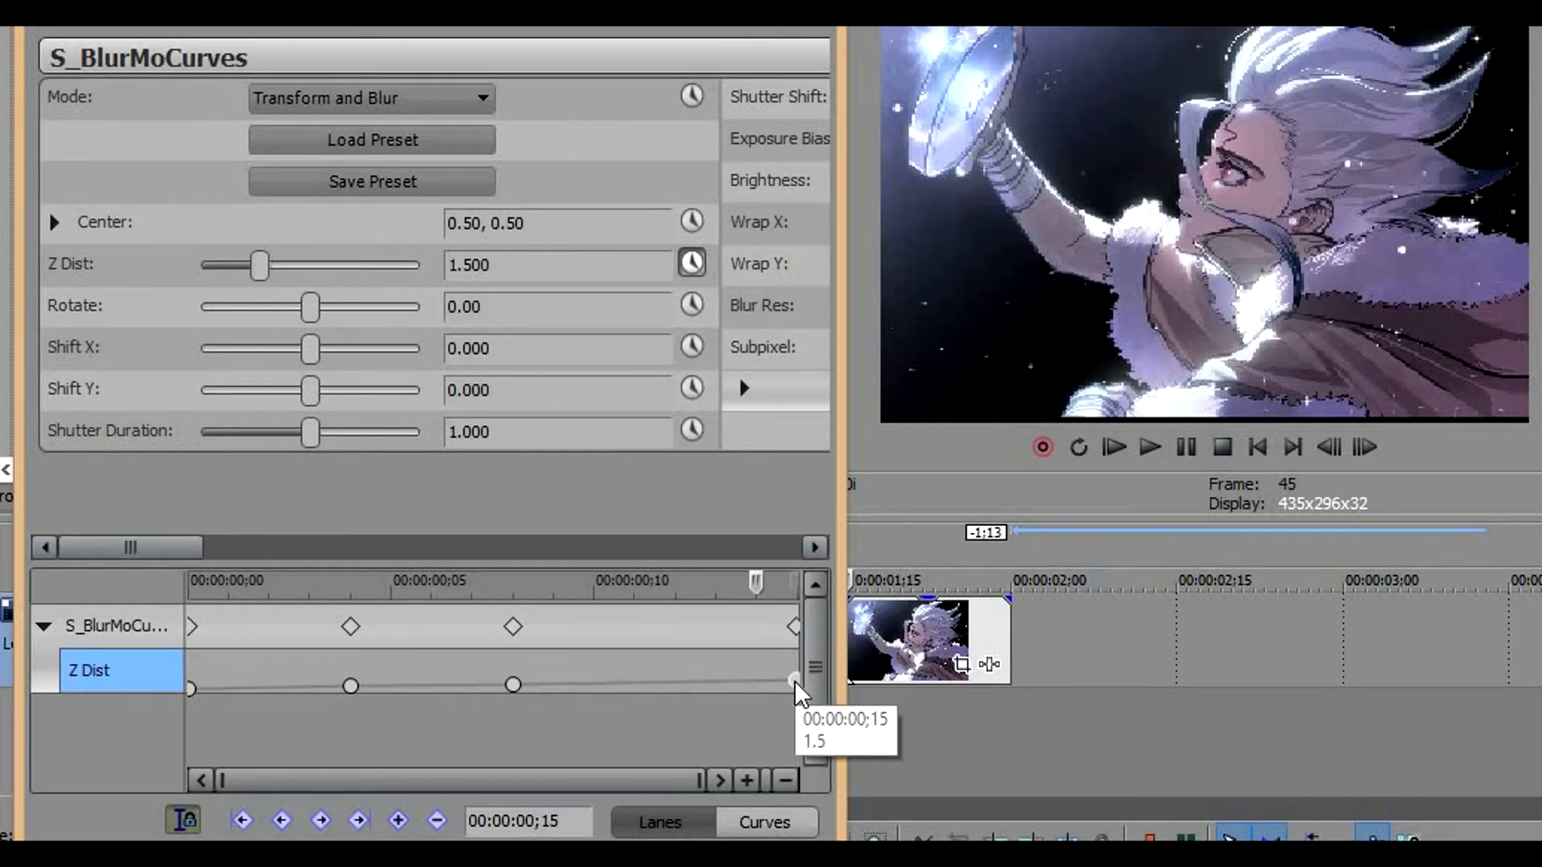
pyautogui.press('Right')
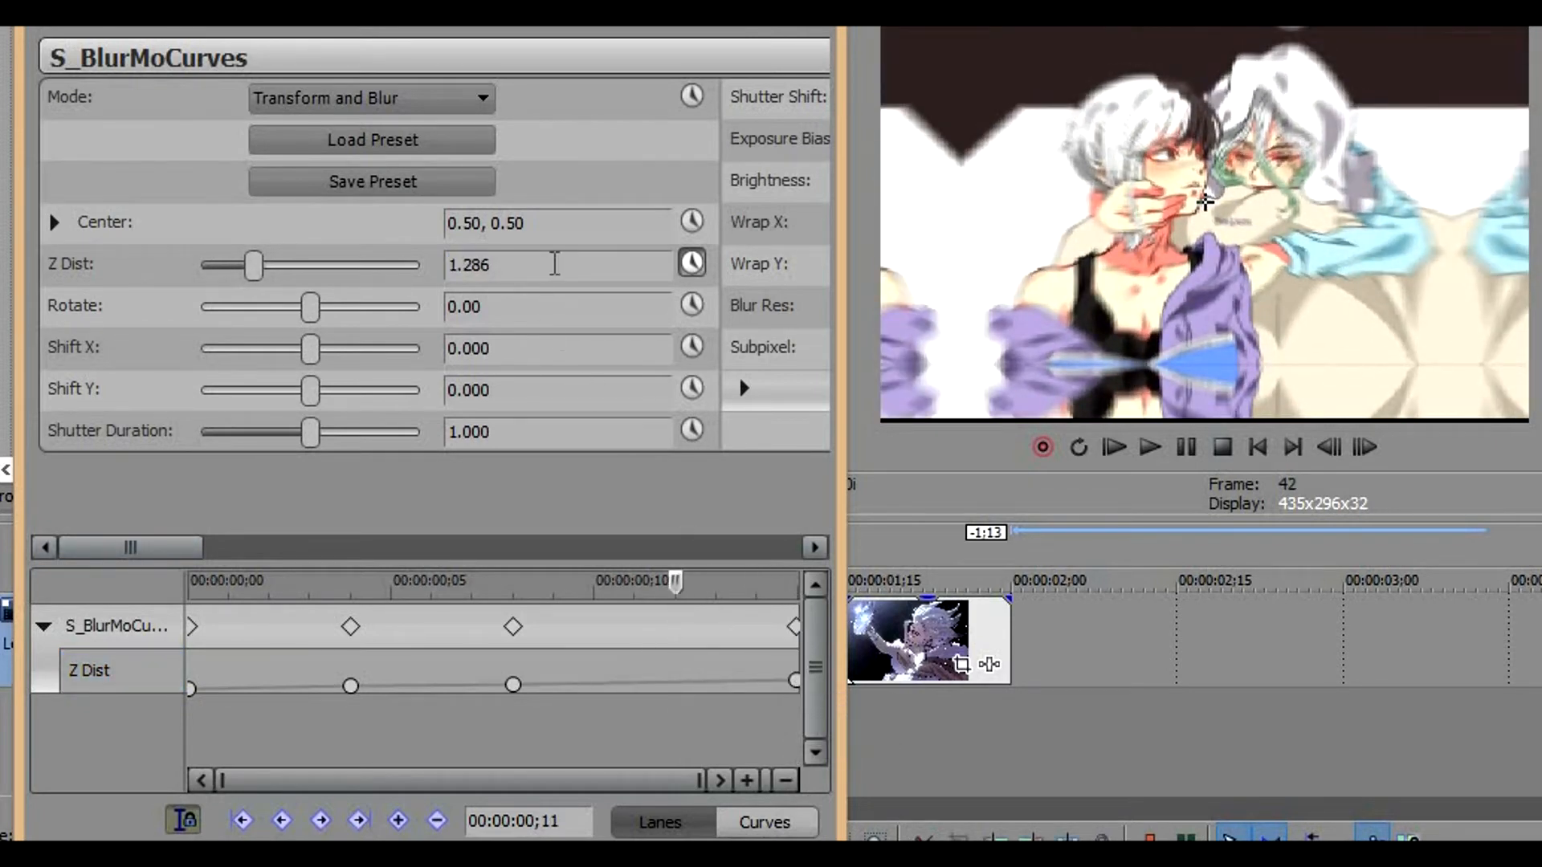
pyautogui.click(551, 264)
pyautogui.write('.90')
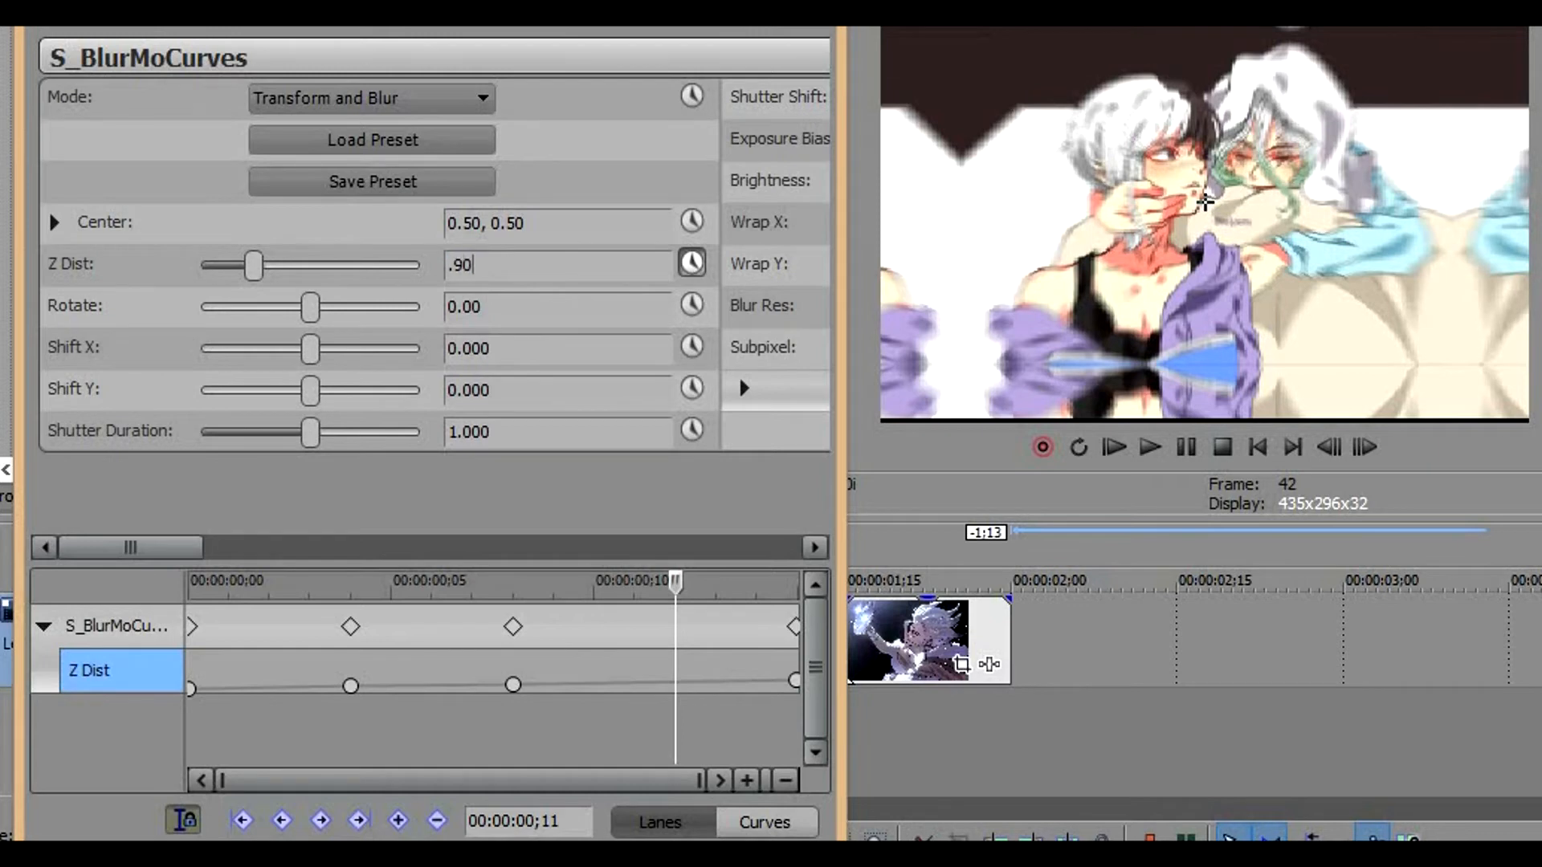
pyautogui.write('0')
pyautogui.press('Return')
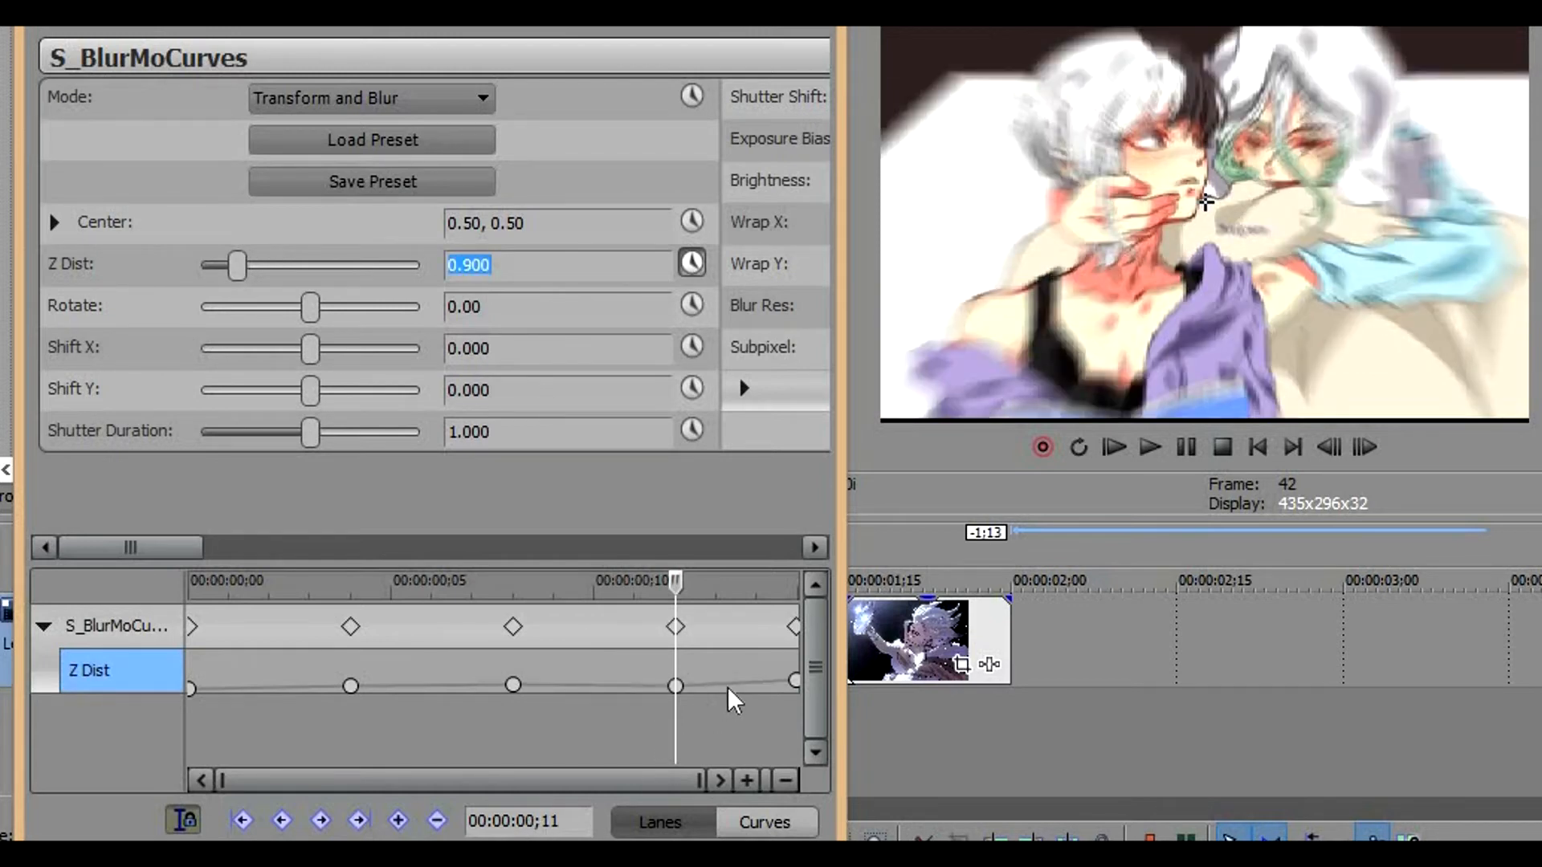
# Set the Z Dist keyframe fades to Smooth Fade at 00:00:00;11, Slow Fade at frame 8 and Fast Fade at frame 4
pyautogui.rightClick(676, 686)
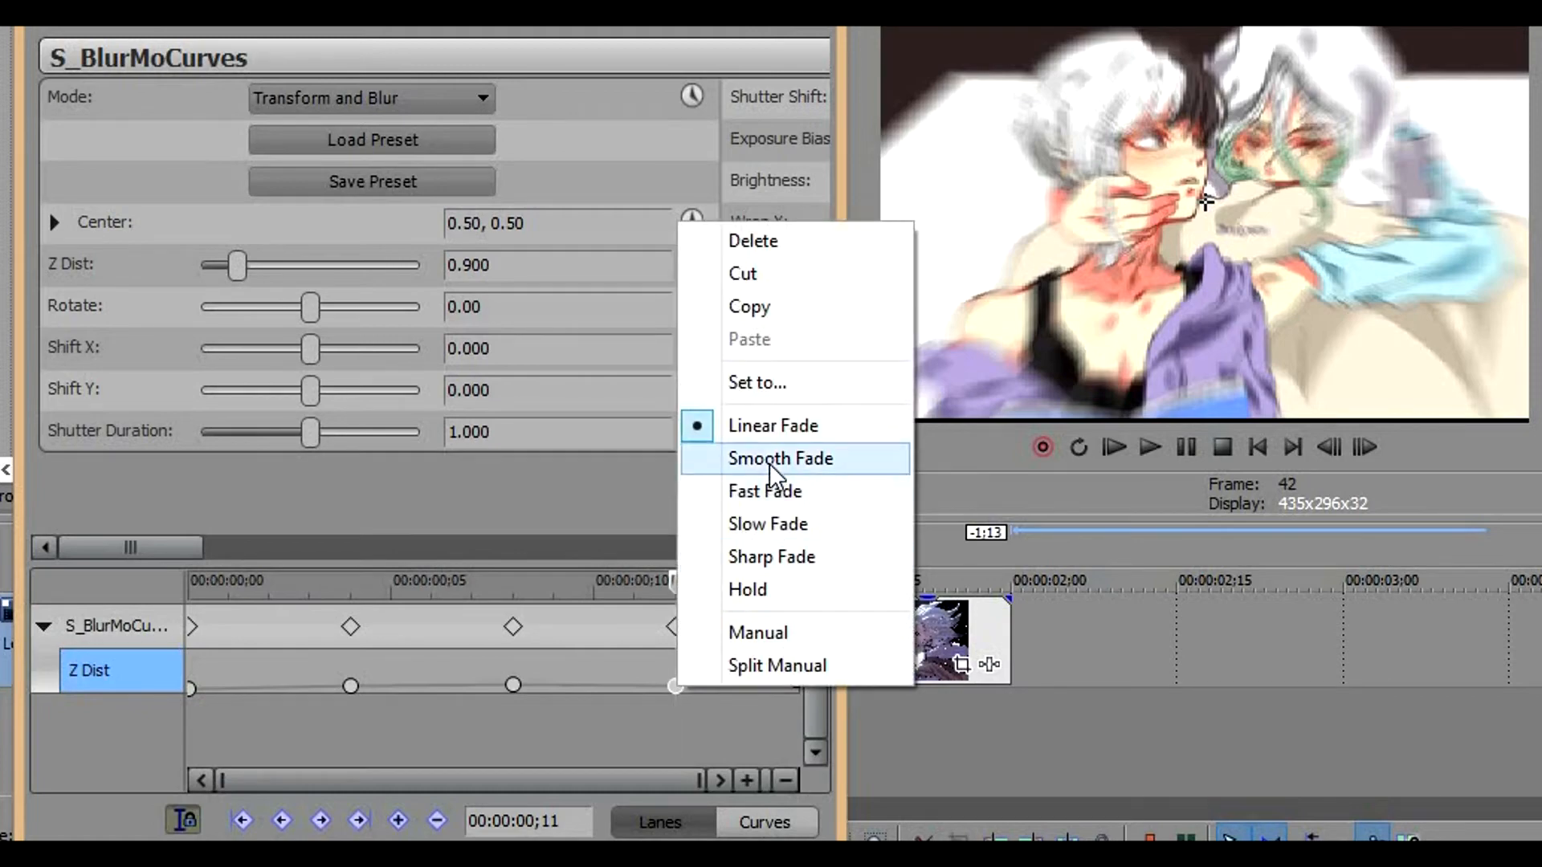
pyautogui.click(771, 460)
pyautogui.rightClick(509, 684)
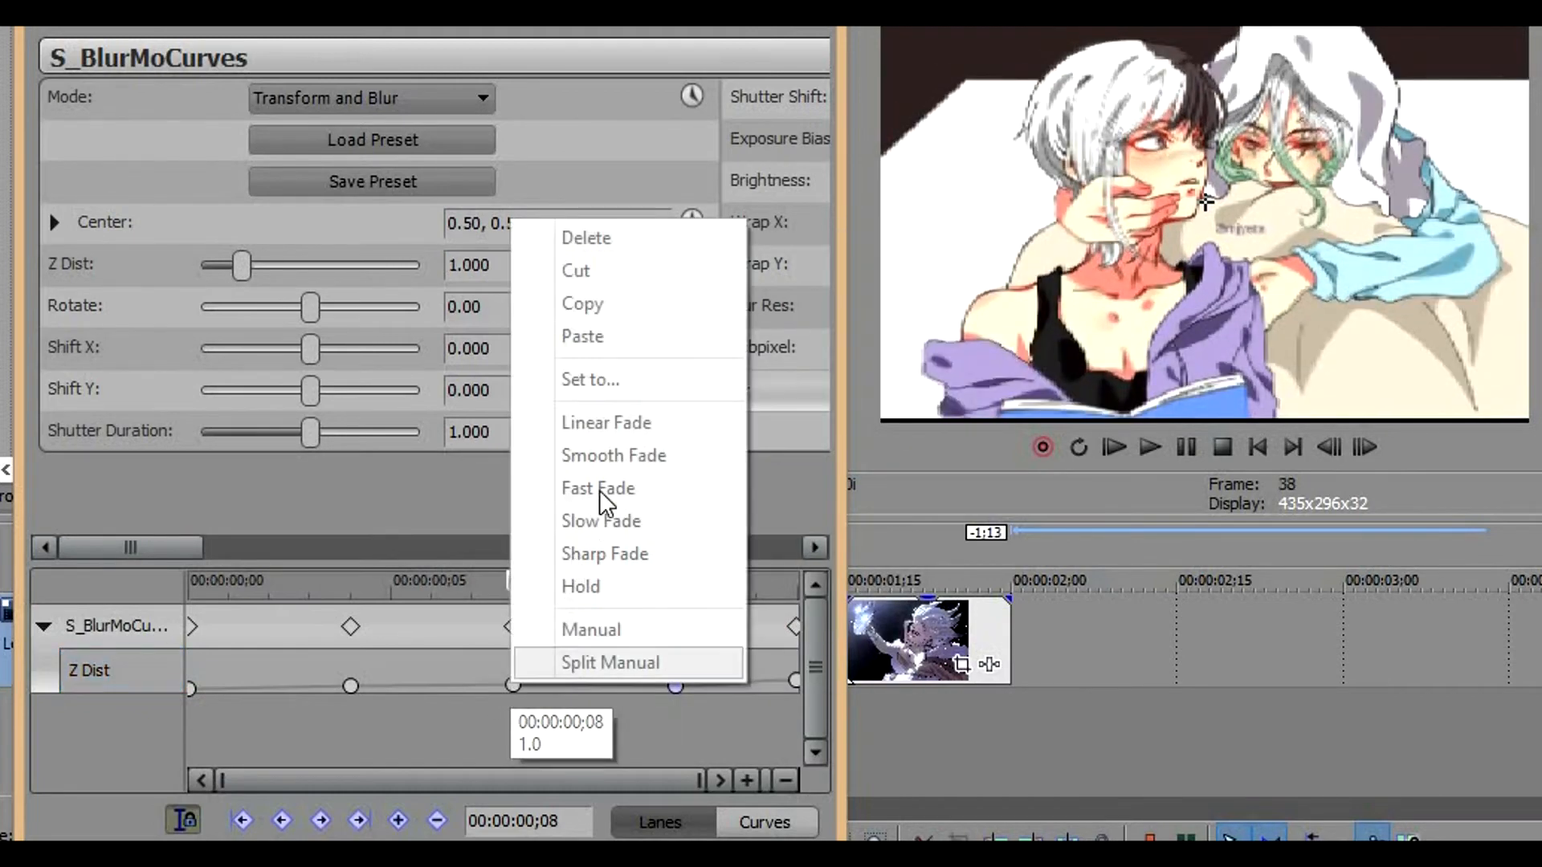
pyautogui.click(511, 685)
pyautogui.rightClick(512, 686)
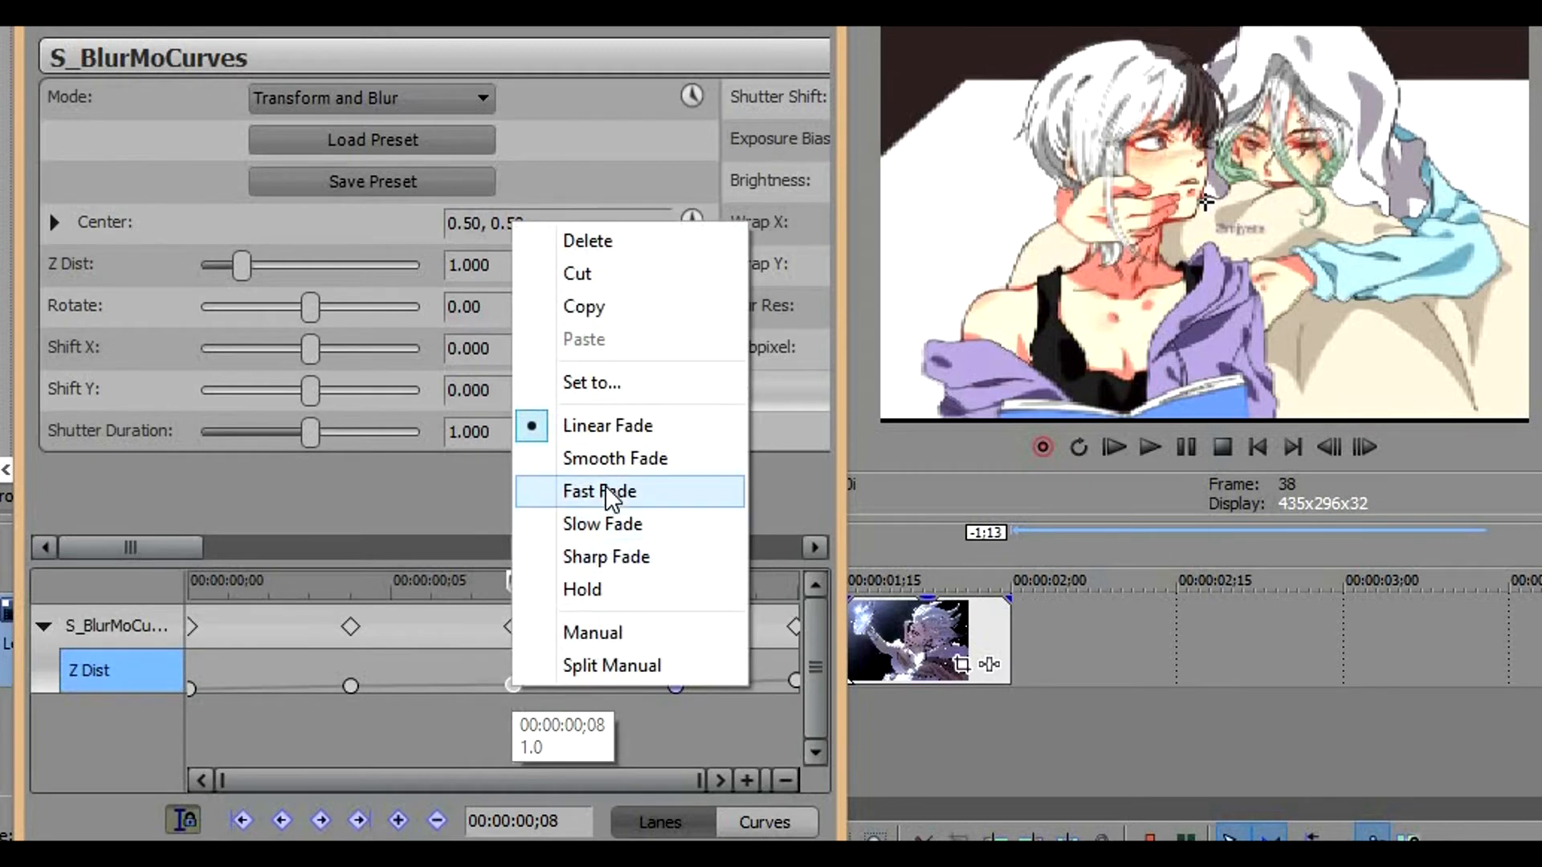
pyautogui.click(606, 521)
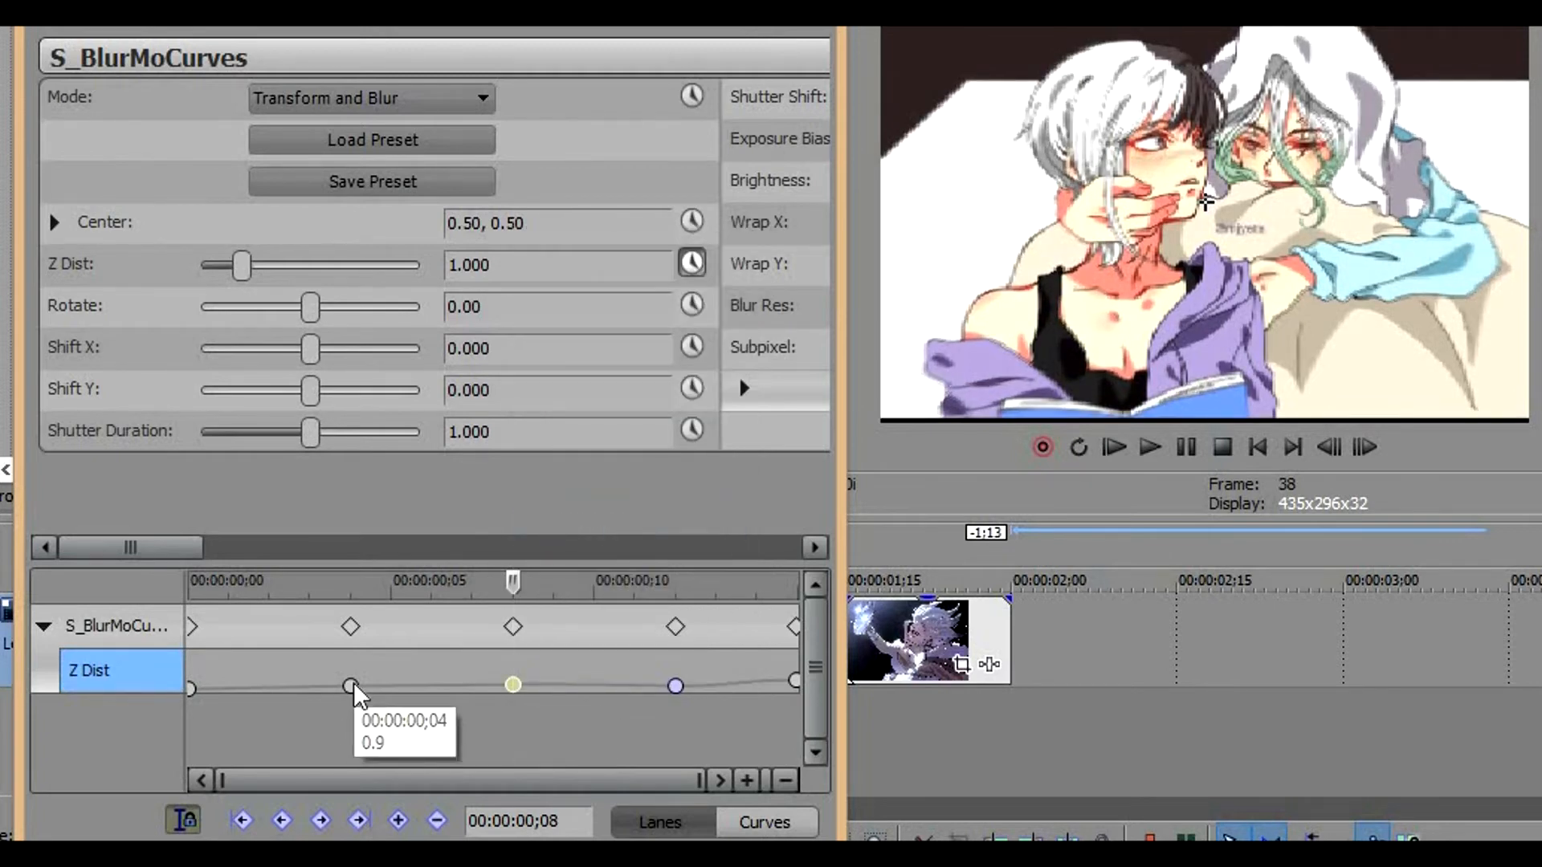
pyautogui.rightClick(352, 686)
pyautogui.click(441, 494)
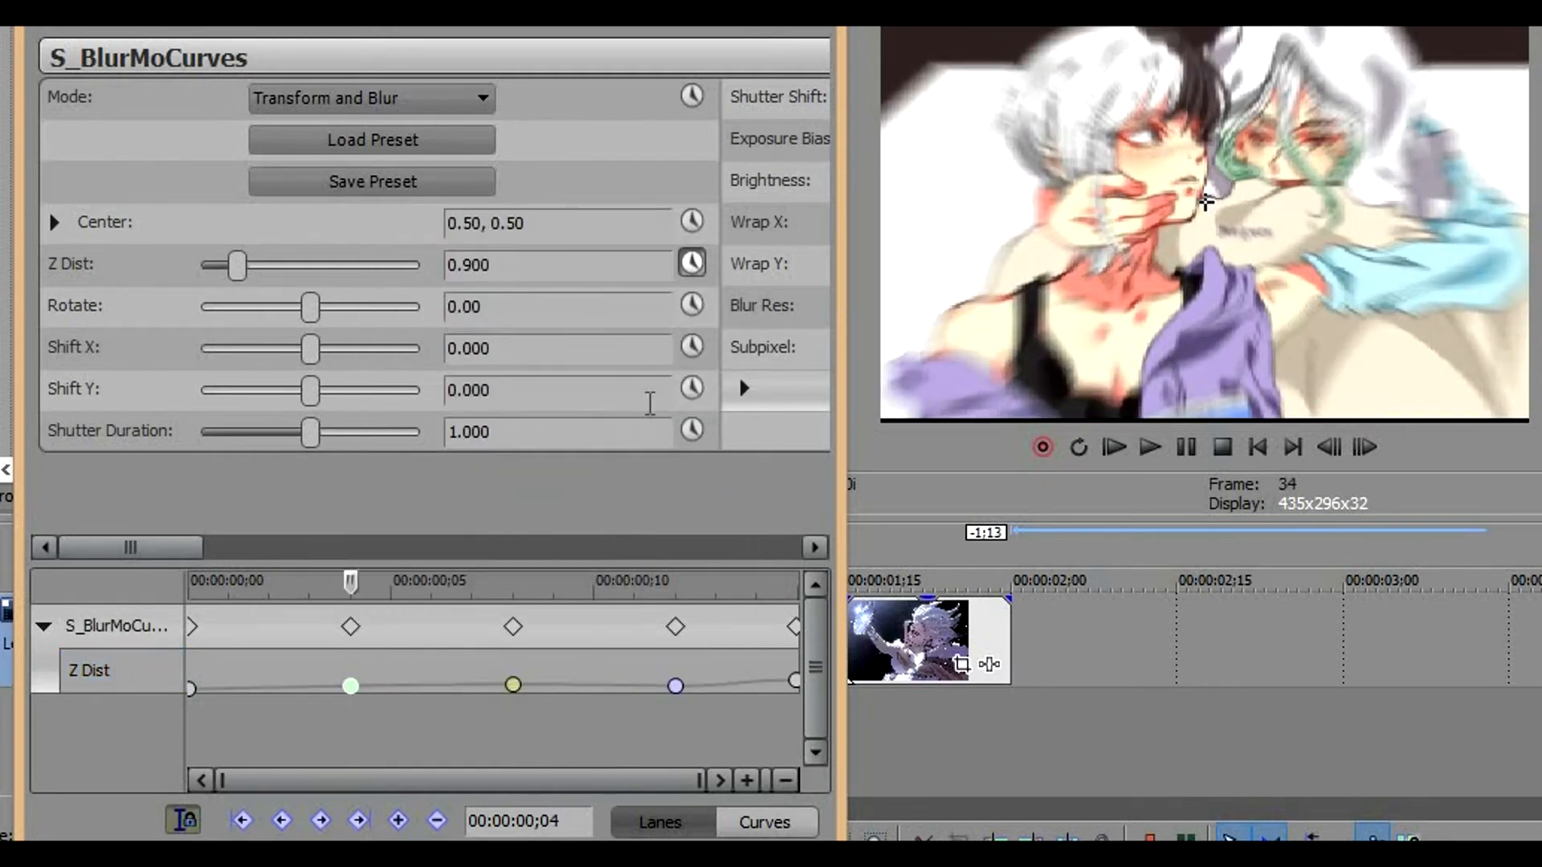
# Enable Shift Y animation for the third clip and set Shift Y to about -0.071 at frame 0
pyautogui.click(693, 389)
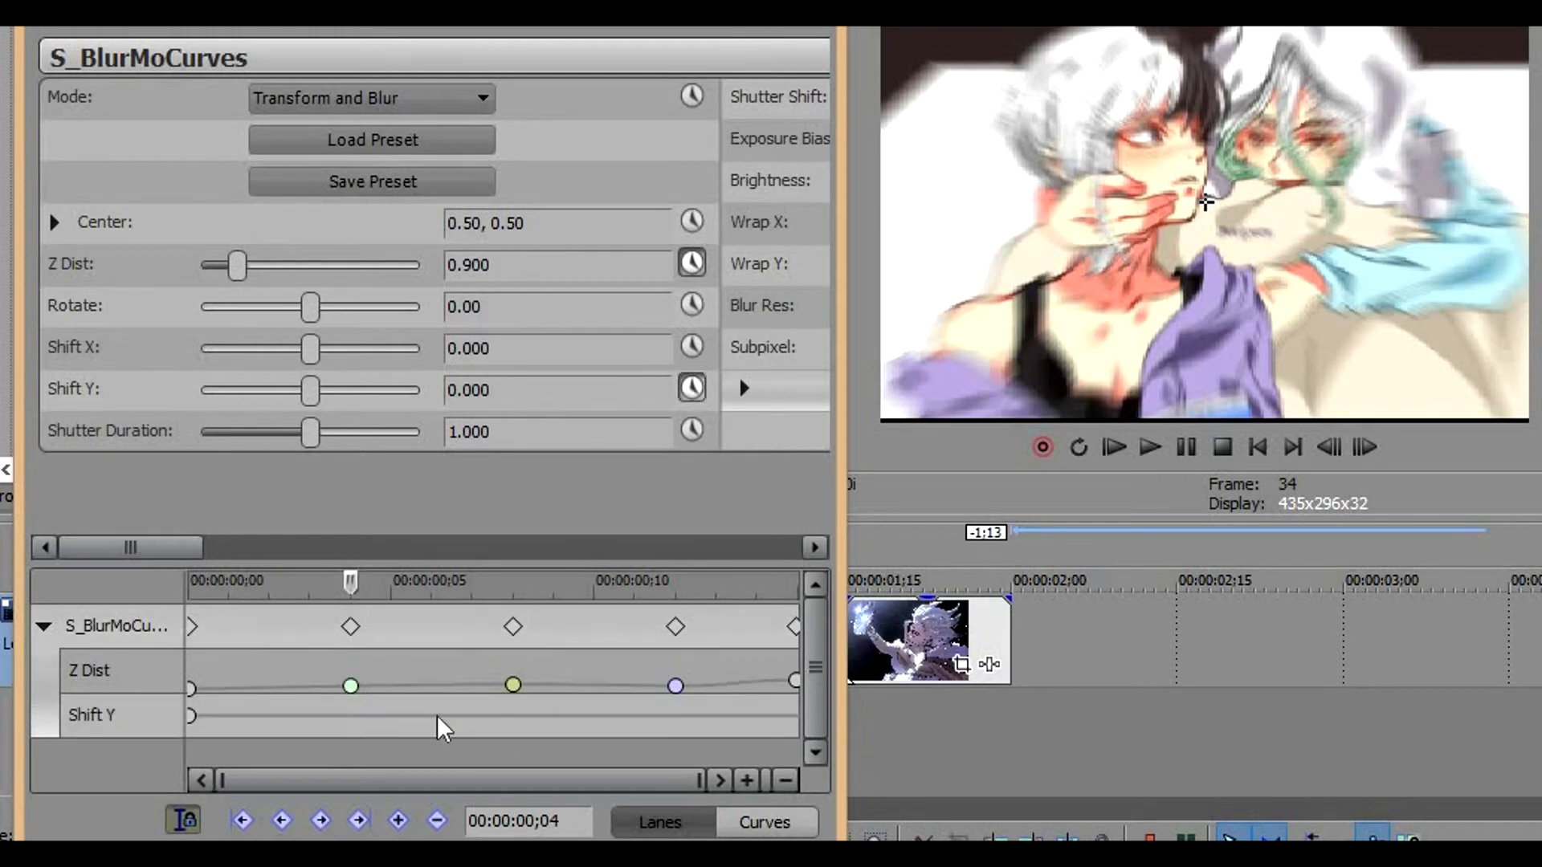
pyautogui.click(190, 714)
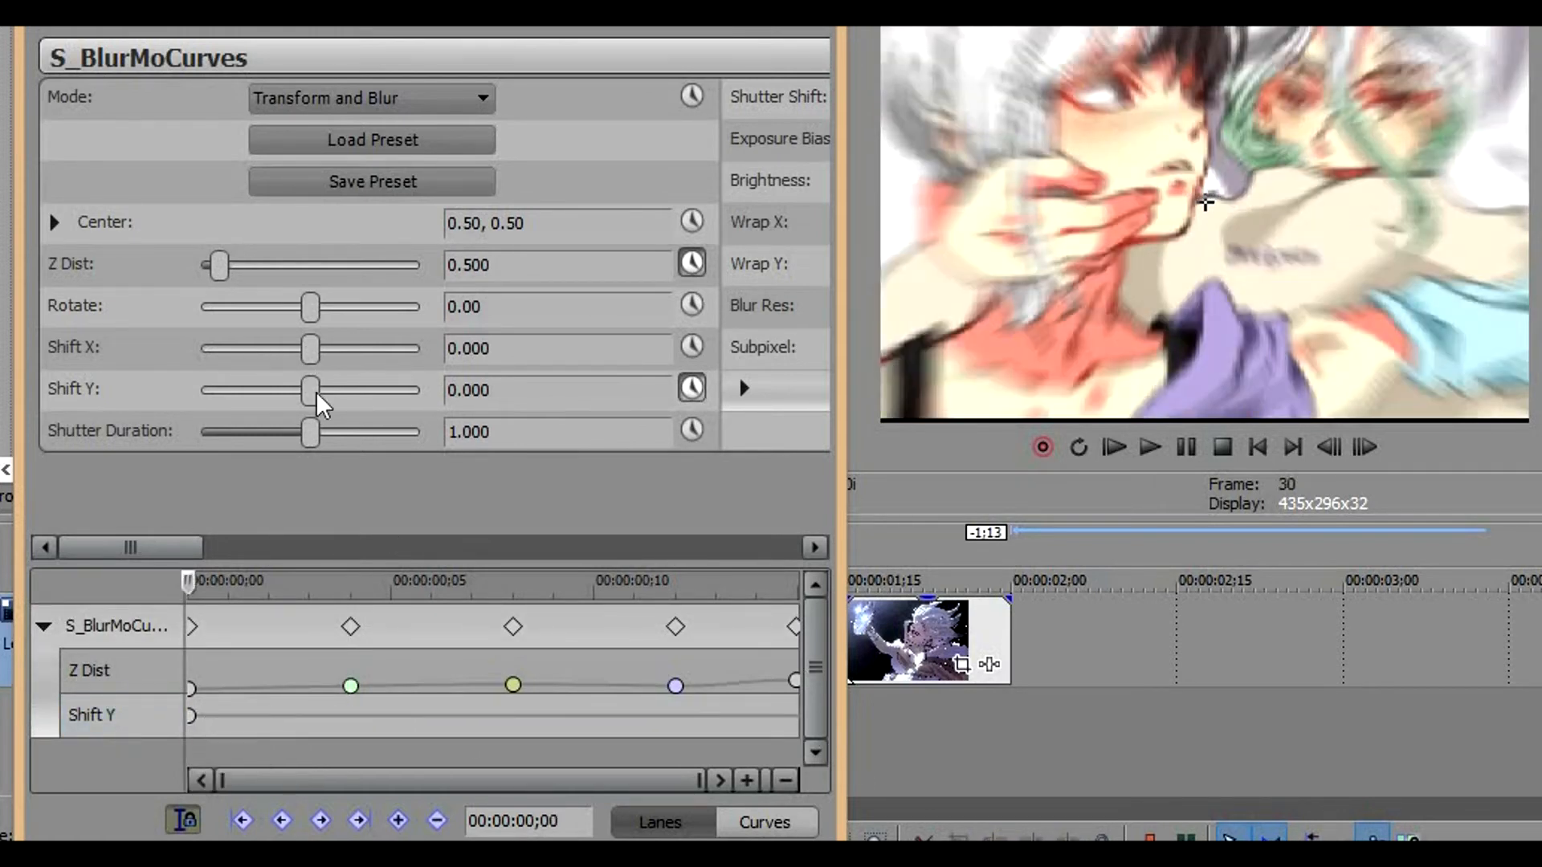
pyautogui.moveTo(307, 390); pyautogui.dragTo(292, 390)
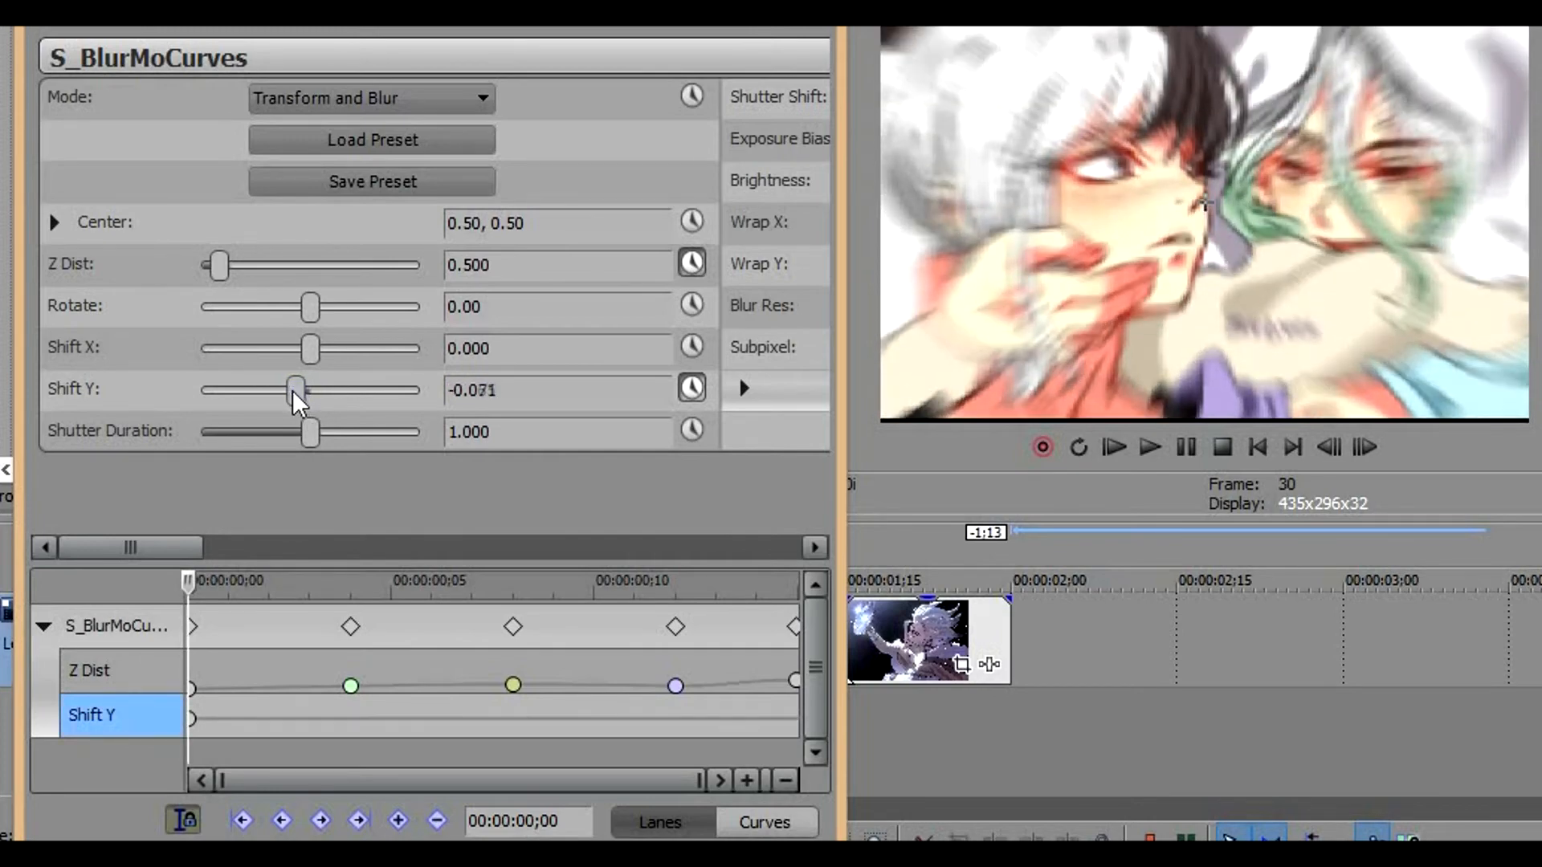
# Add a Shift Y keyframe of about 0.058 at frame 5 of the third clip
pyautogui.moveTo(192, 715)
pyautogui.press('Right')
pyautogui.press('Right')
pyautogui.press('Right')
pyautogui.press('Right')
pyautogui.press('Right')
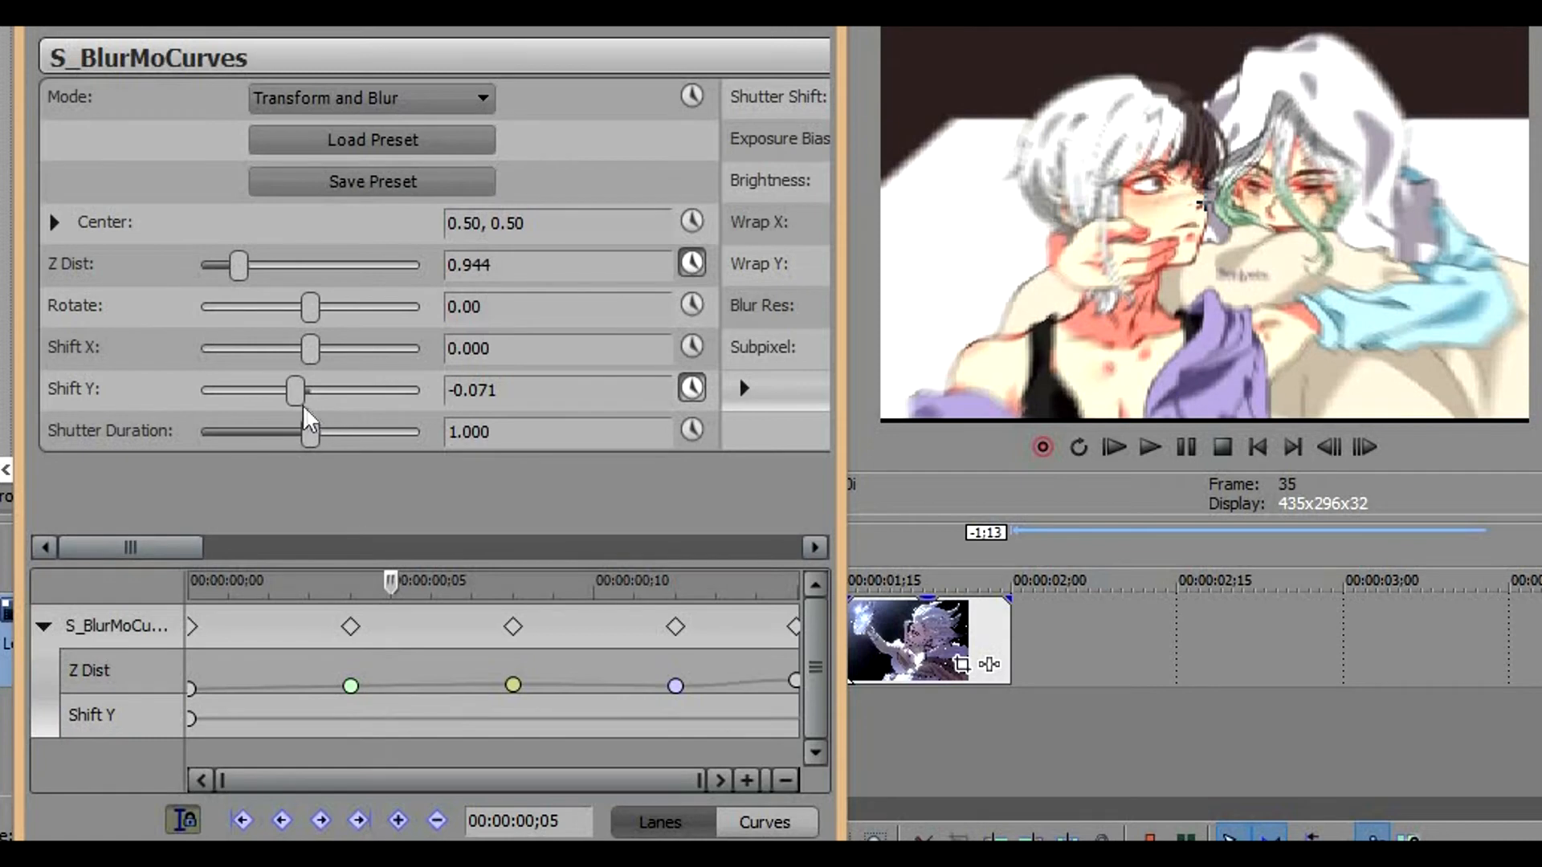
pyautogui.moveTo(298, 392); pyautogui.dragTo(326, 389)
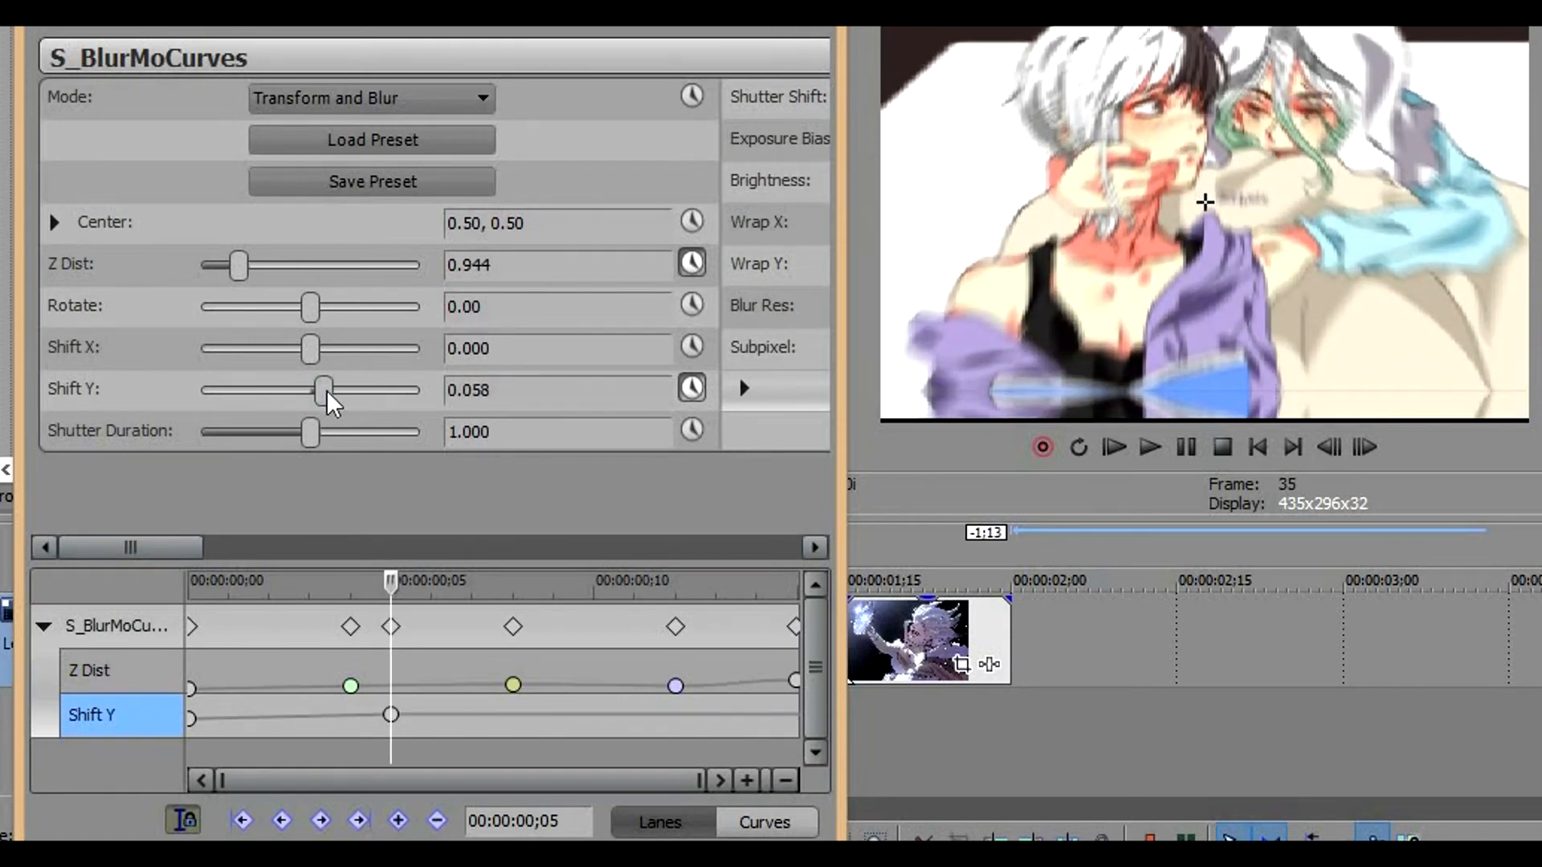
# Add a Shift Y keyframe of about -0.044 at the third clip's end, frame 15
pyautogui.click(395, 713)
pyautogui.press('Right')
pyautogui.press('Right')
pyautogui.press('Right')
pyautogui.press('Right')
pyautogui.press('Right')
pyautogui.press('Right')
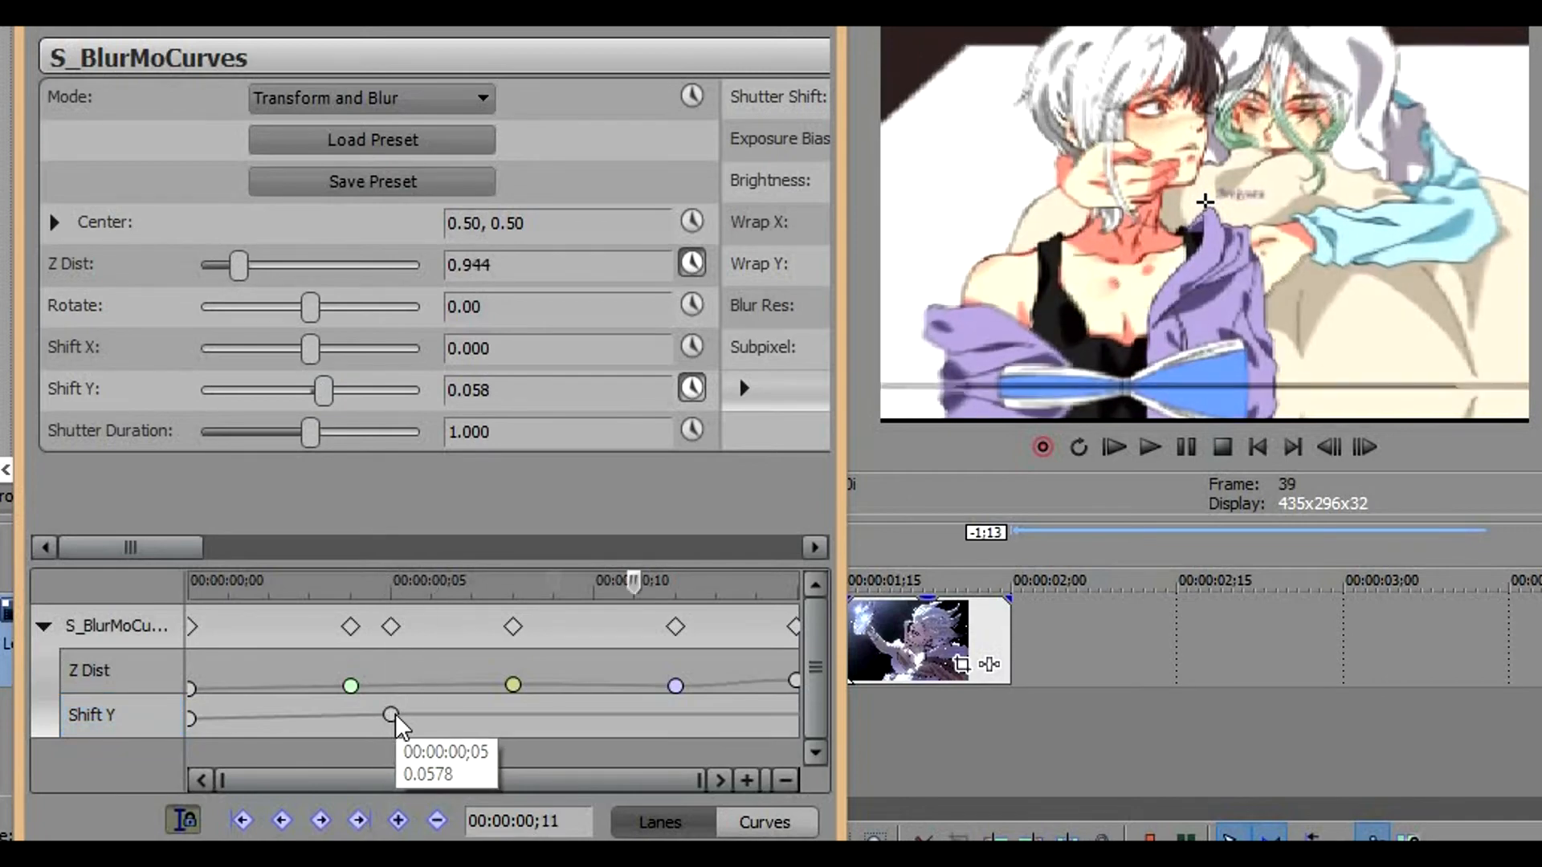
pyautogui.press('End')
pyautogui.moveTo(325, 379); pyautogui.dragTo(301, 382)
# Apply Fast Fade to the Shift Y keyframe at frame 0 and Smooth Fade to the one at frame 5, then close the effect window
pyautogui.moveTo(188, 715)
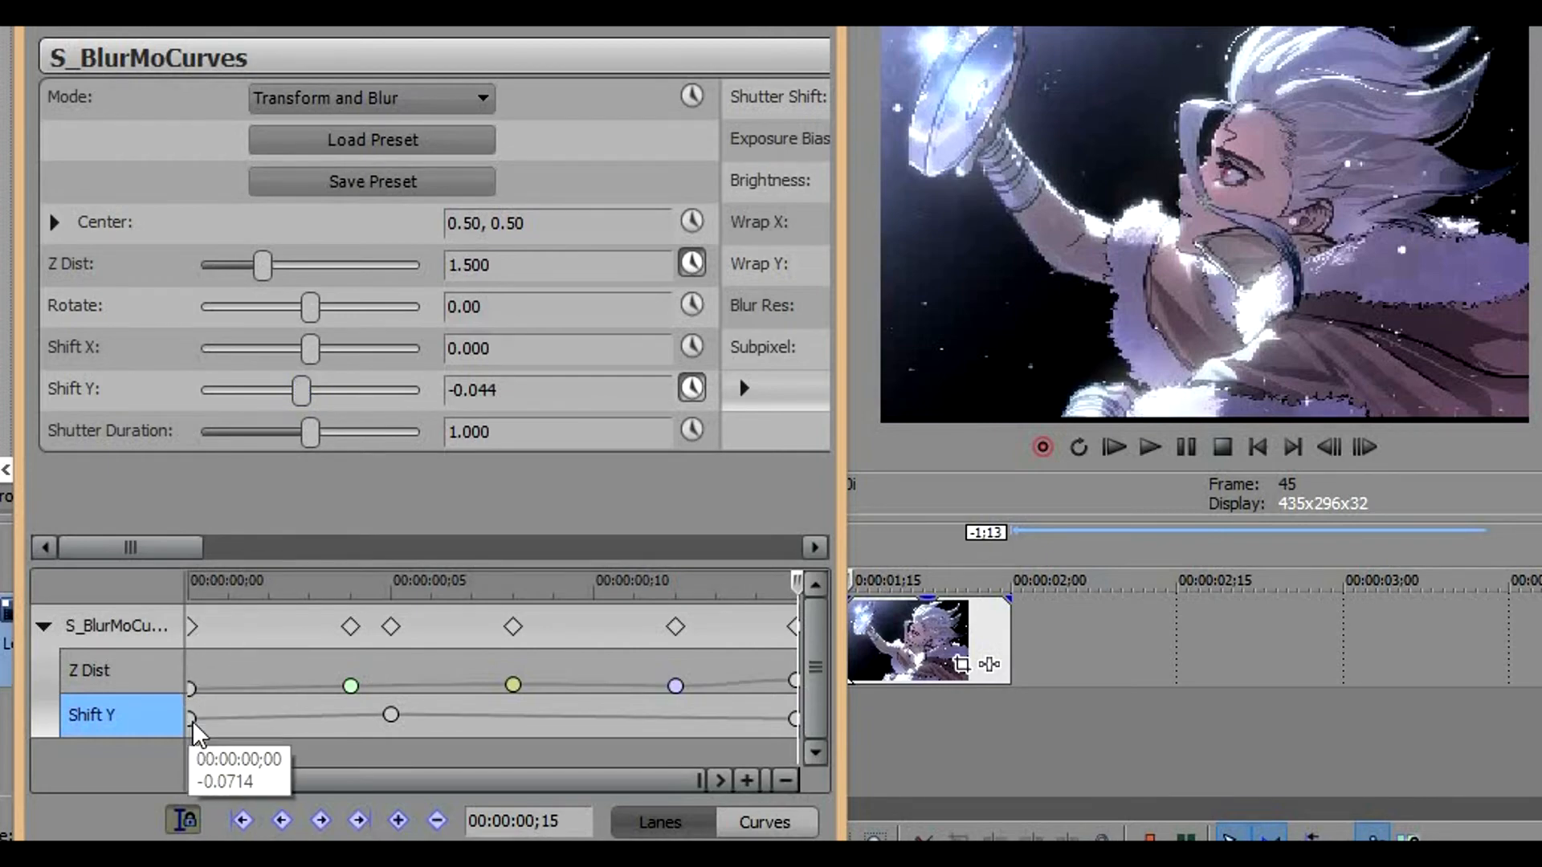
pyautogui.rightClick(188, 716)
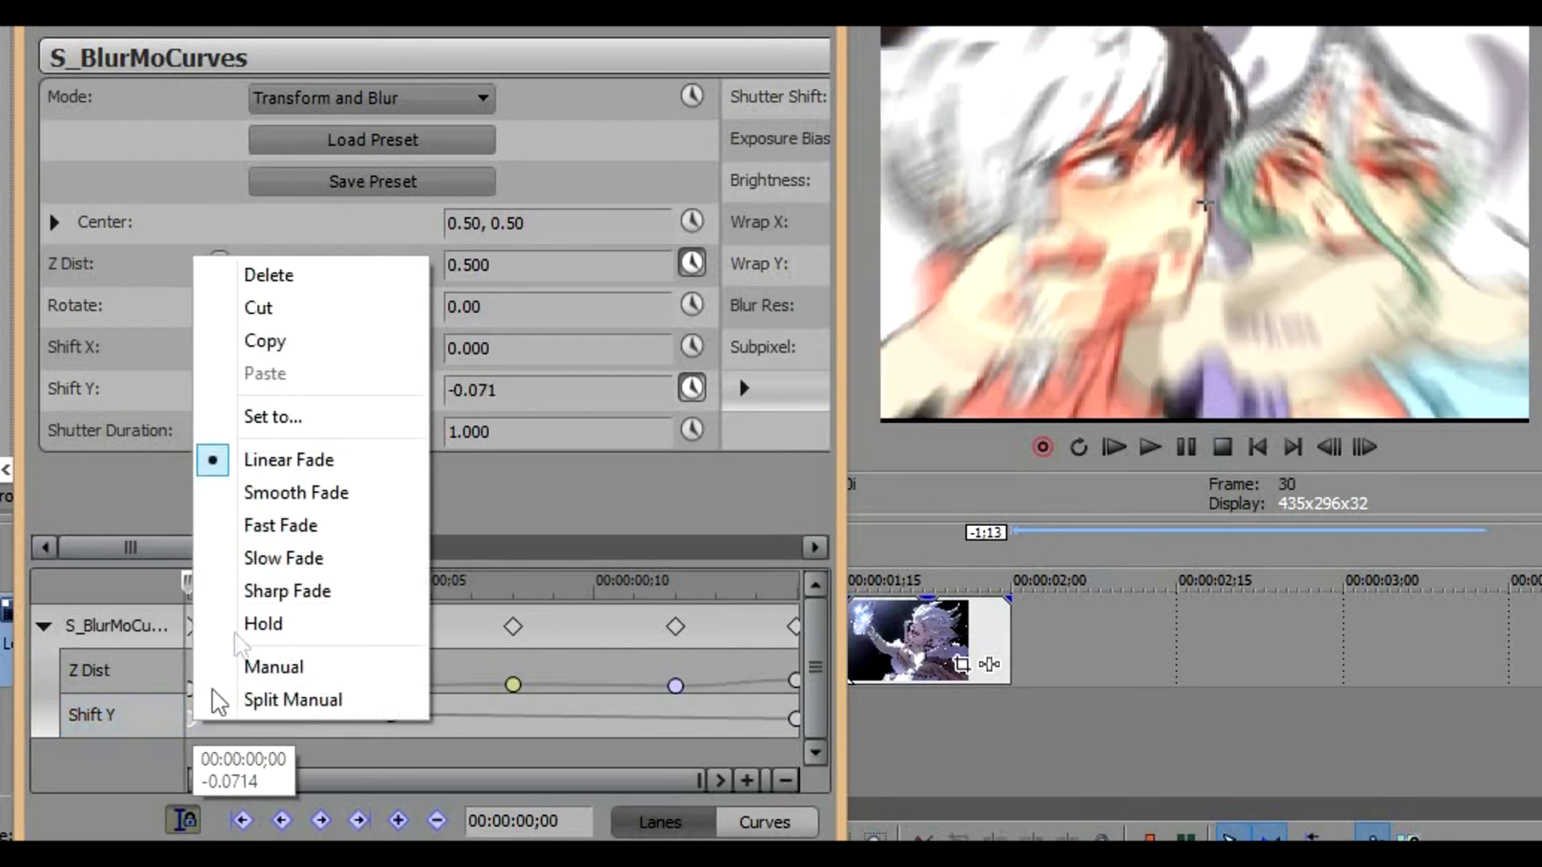
pyautogui.click(277, 524)
pyautogui.click(387, 715)
pyautogui.rightClick(387, 715)
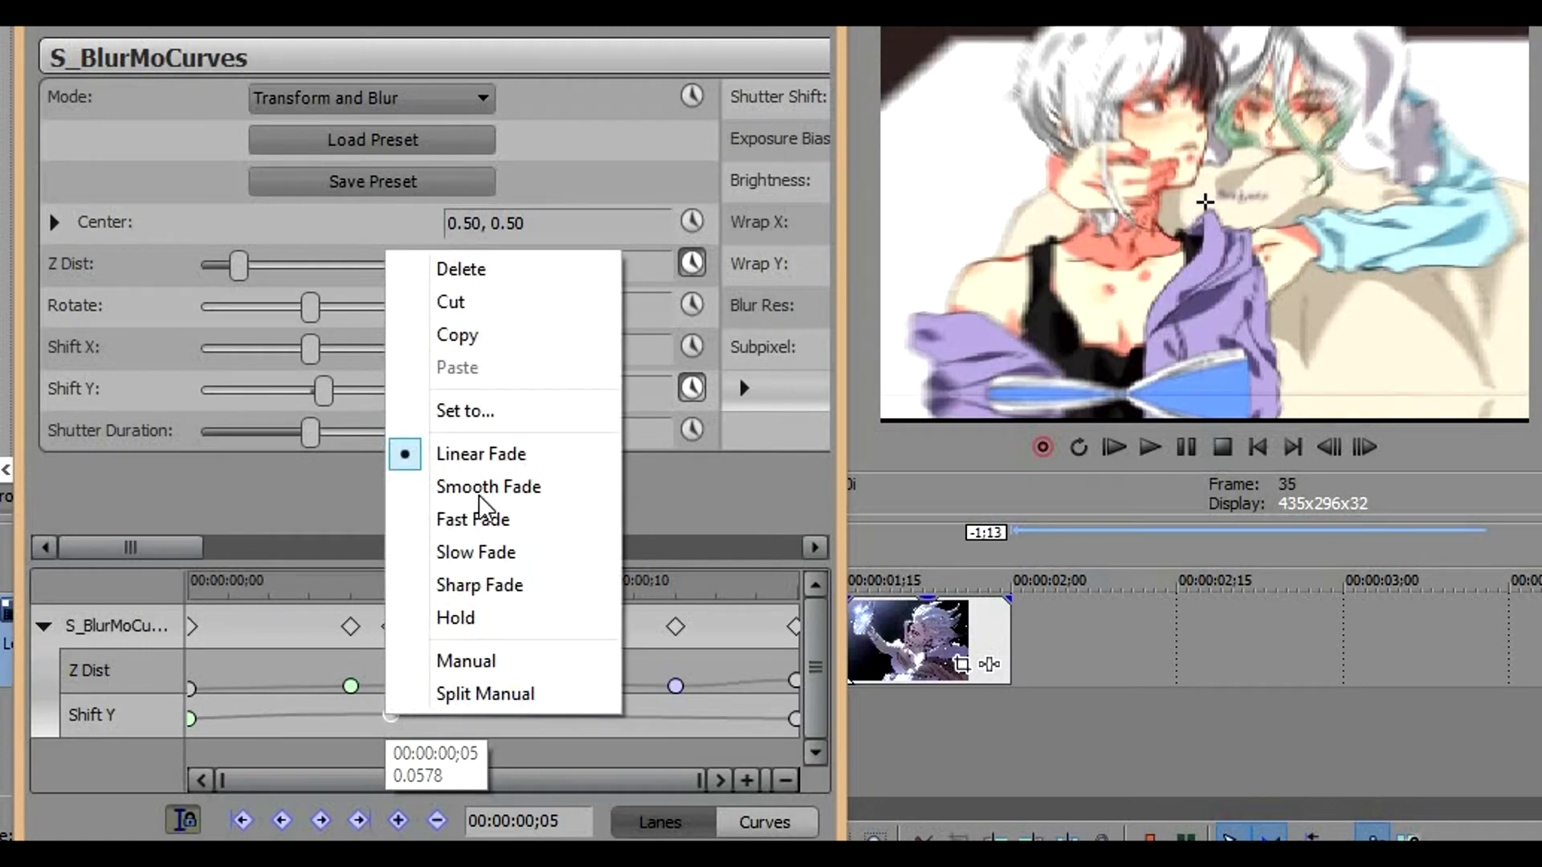
pyautogui.click(494, 488)
pyautogui.click(797, 31)
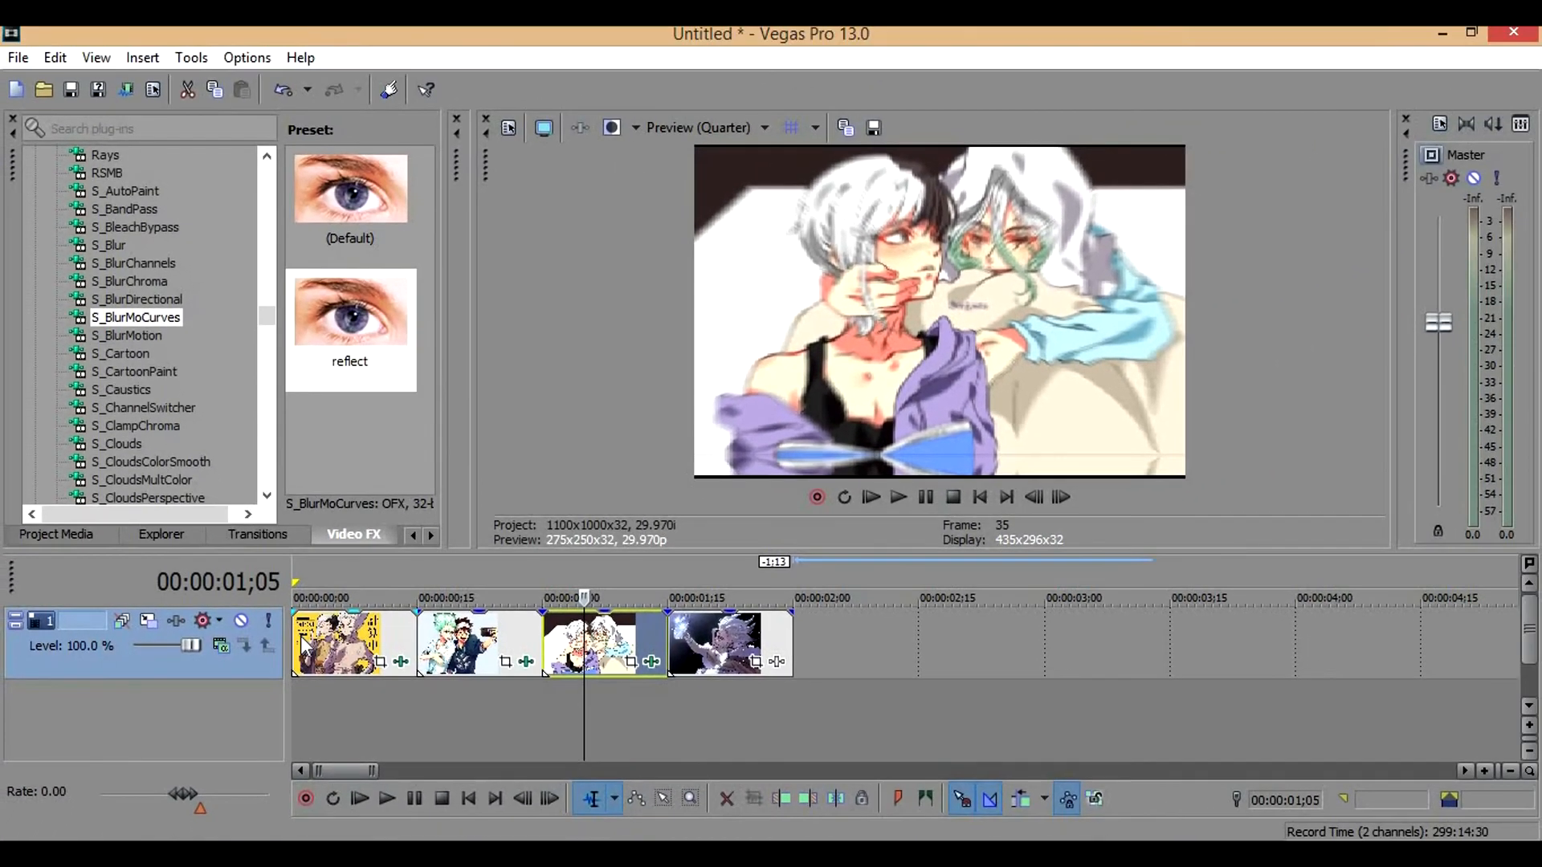
# Play the timeline from the beginning to review the motion of the animated clips
pyautogui.click(300, 636)
pyautogui.press('space')
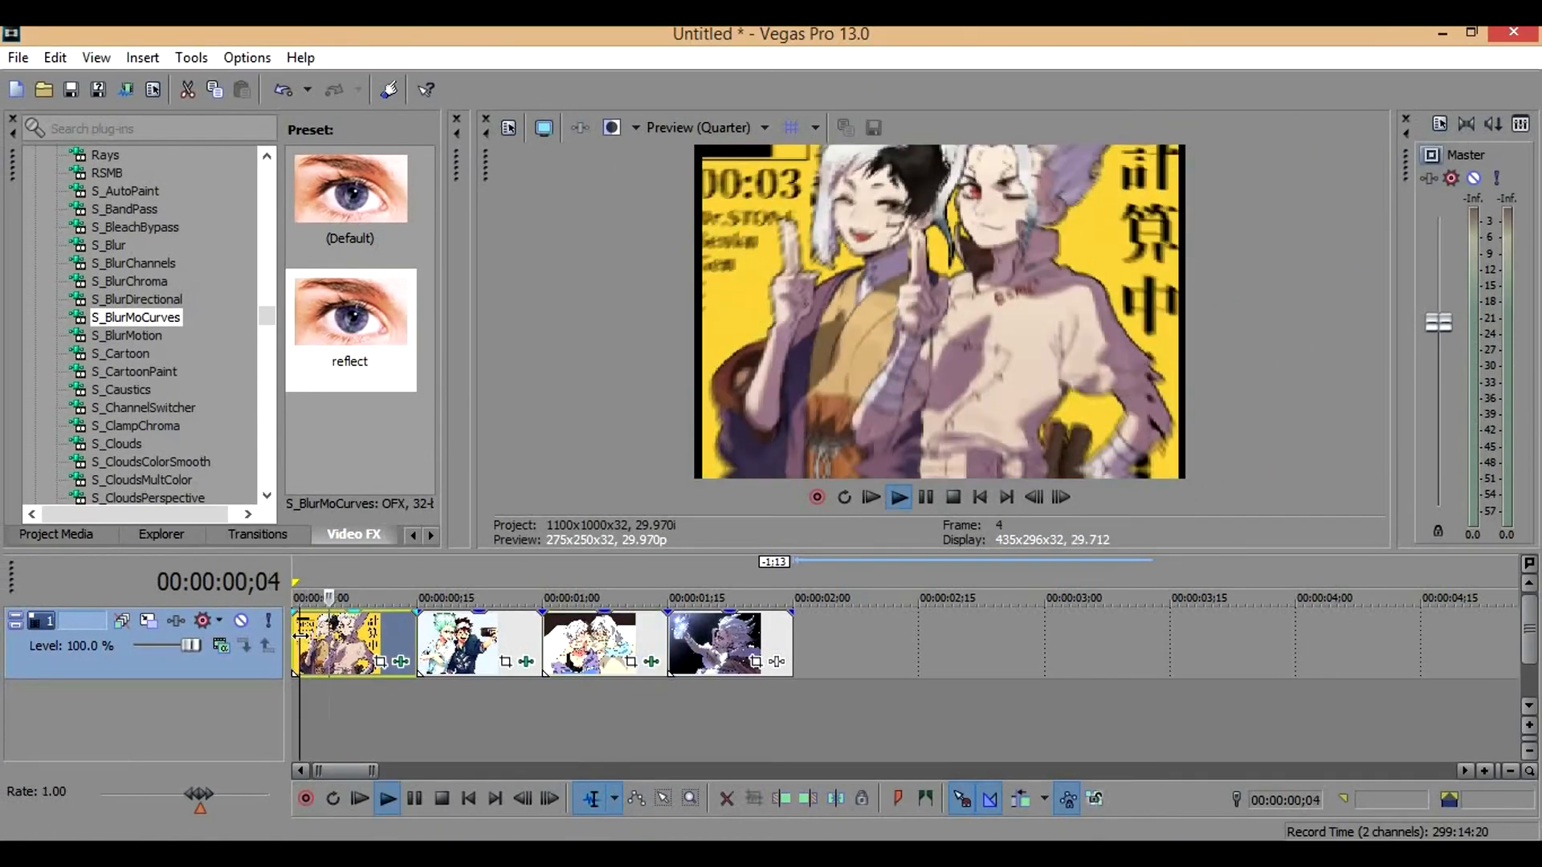
pyautogui.press('space')
pyautogui.press('space')
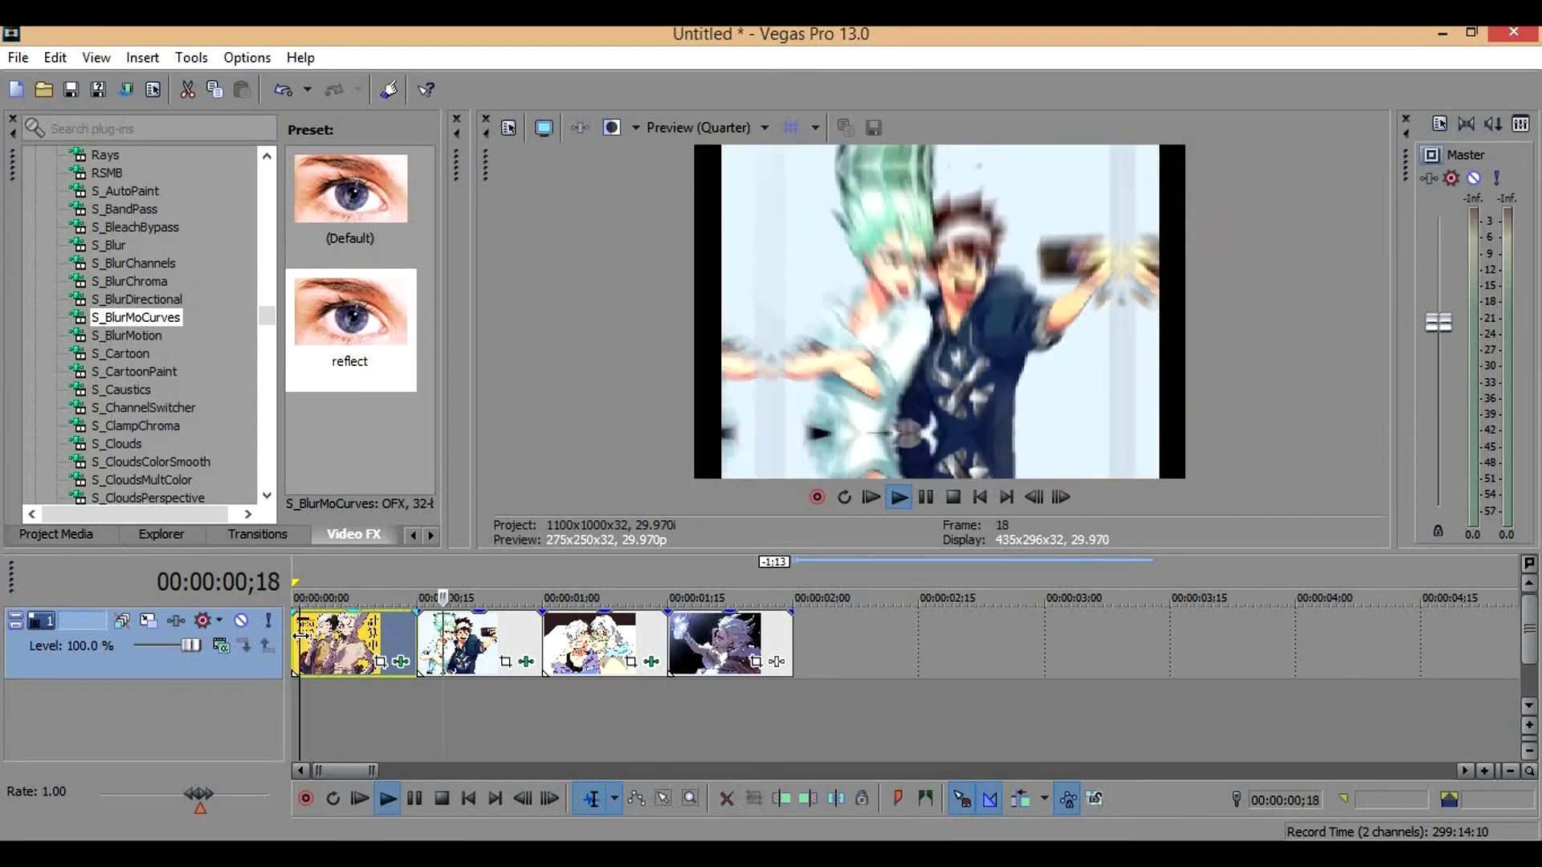
pyautogui.press('space')
pyautogui.press('space')
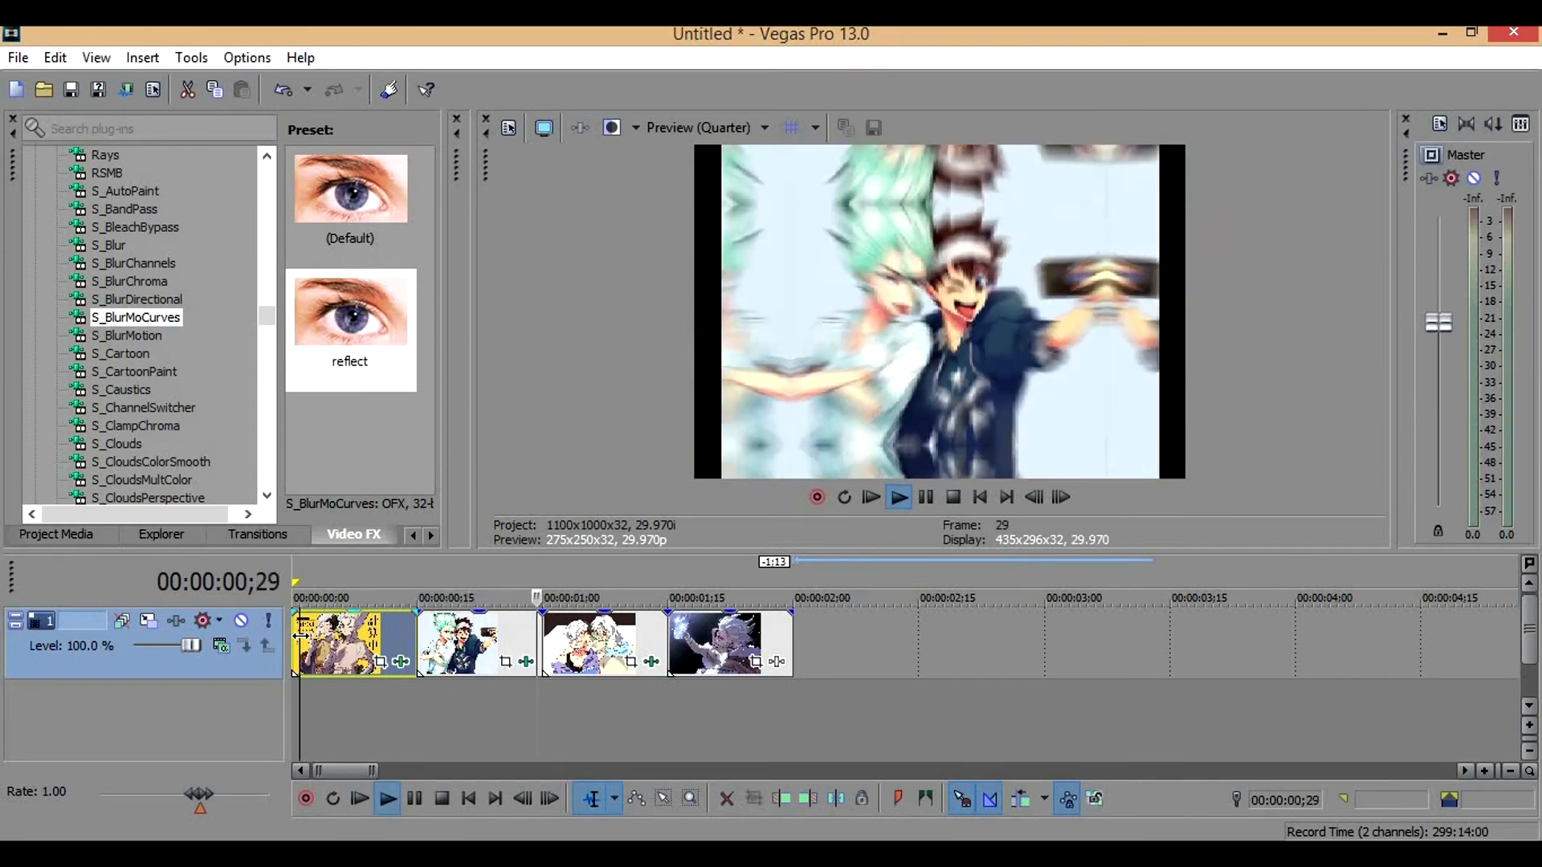
pyautogui.press('space')
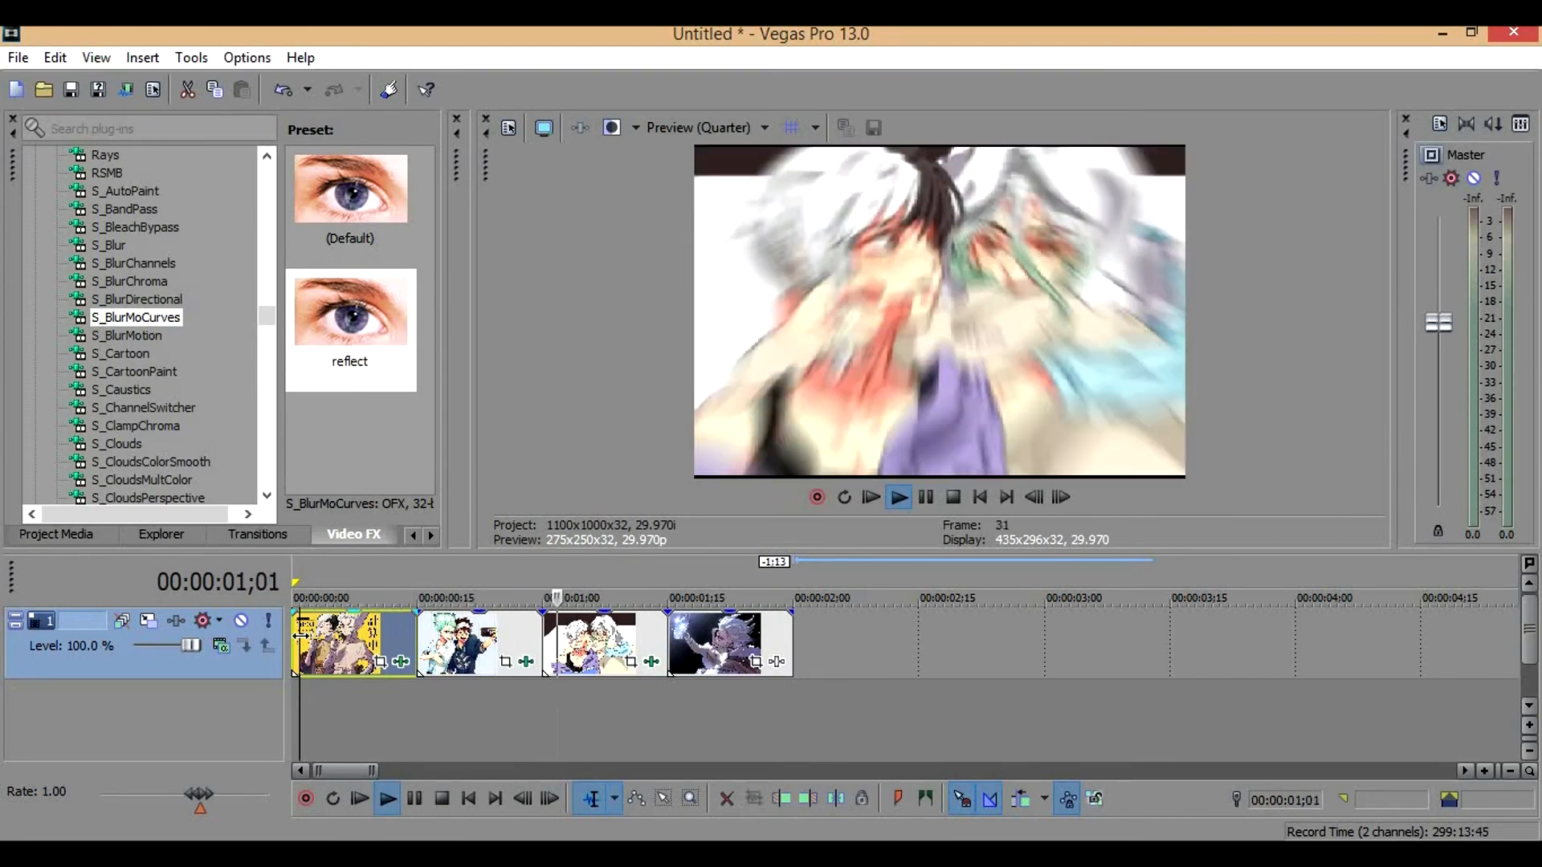
pyautogui.press('space')
pyautogui.press('space')
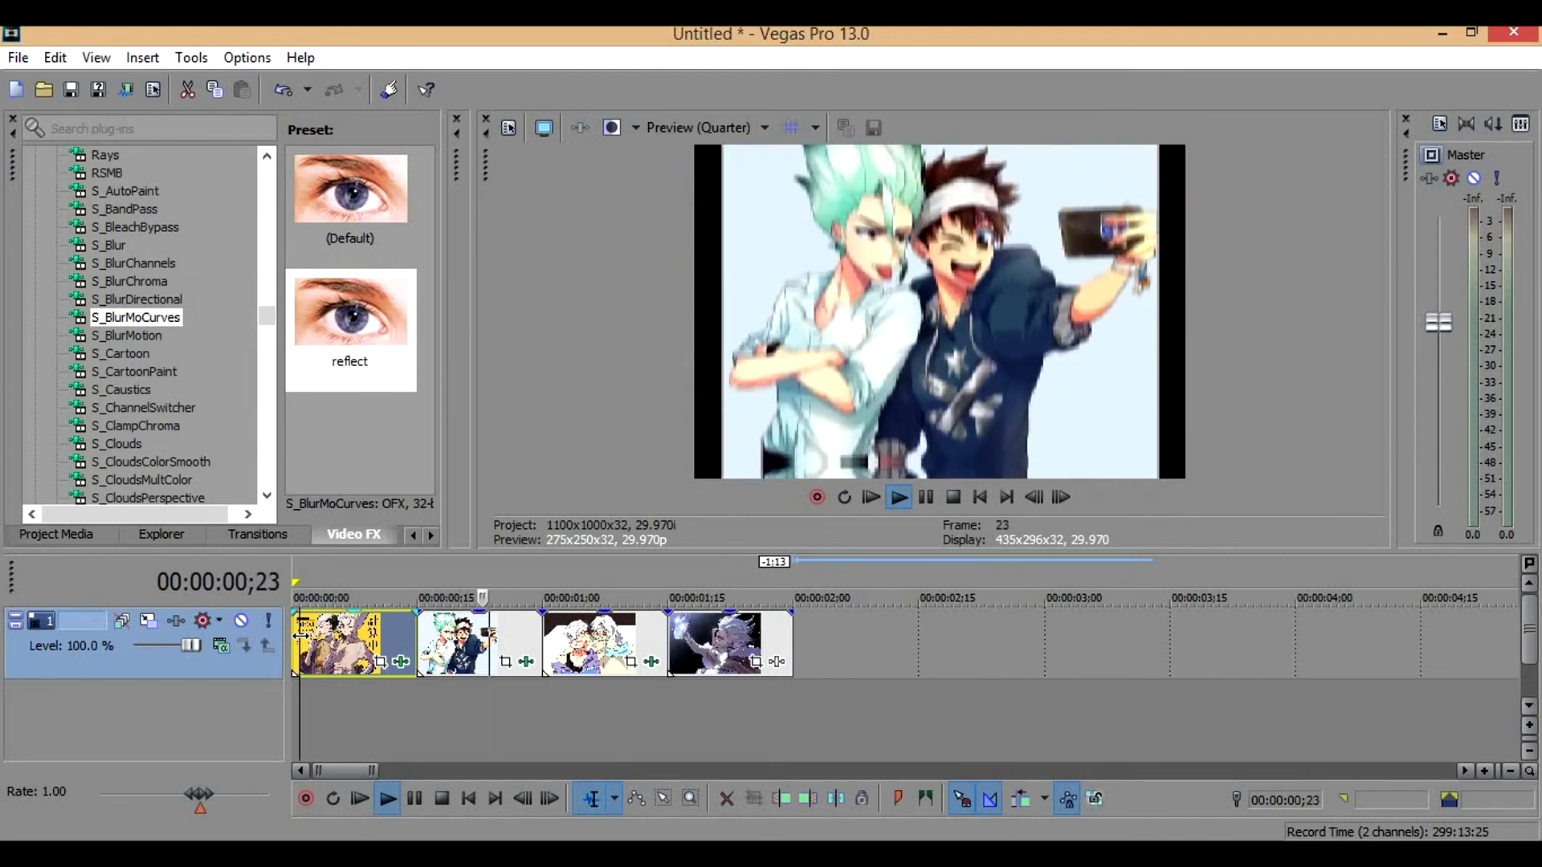
pyautogui.press('space')
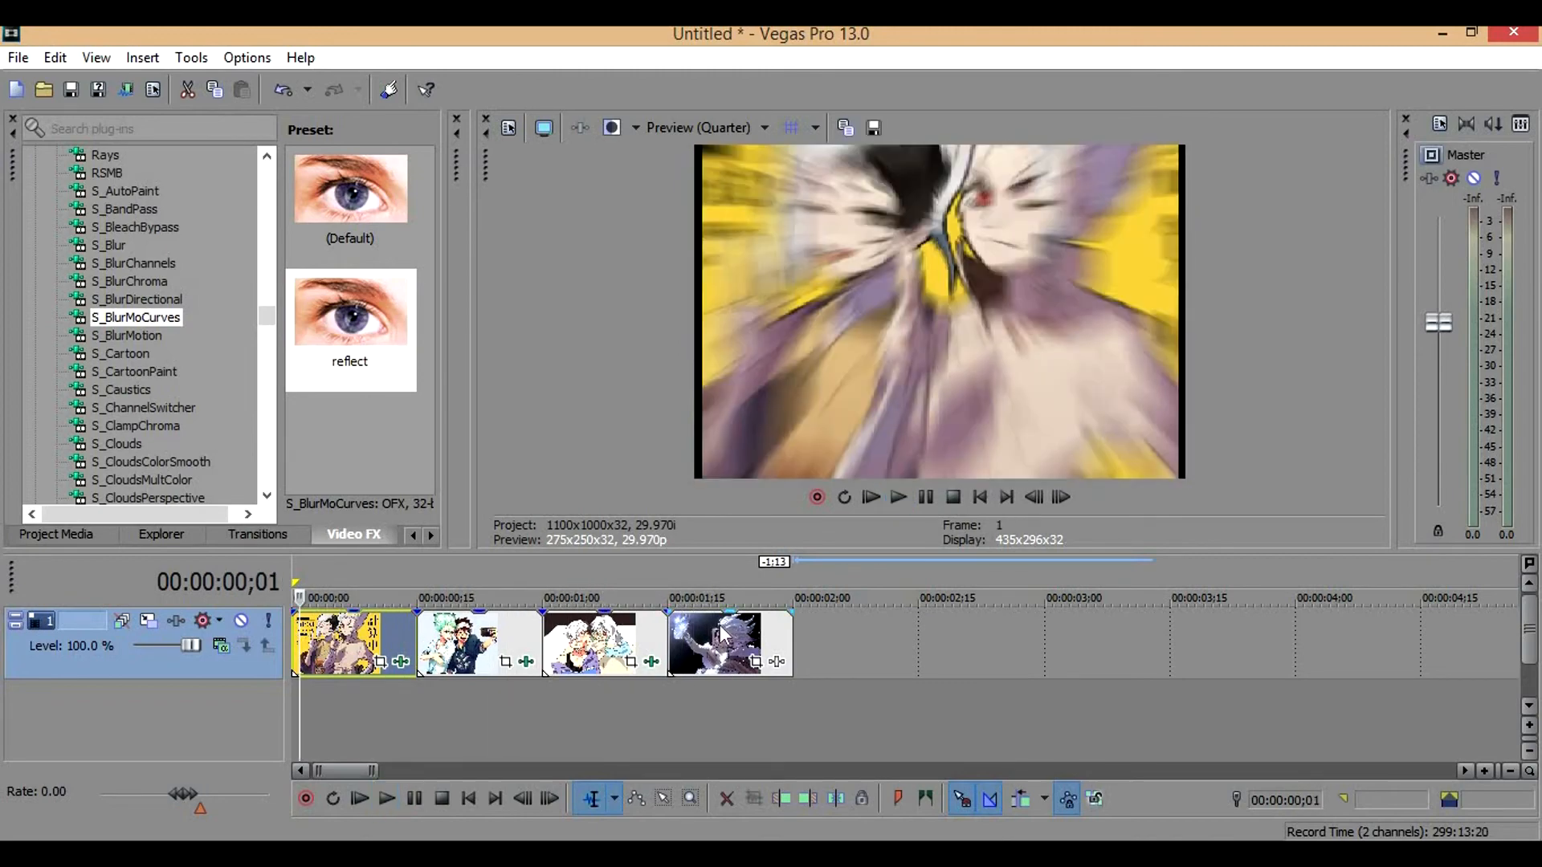
# Set the third clip's Z Dist keyframe at frame 11 to 1.100 and close the effect window
pyautogui.click(777, 661)
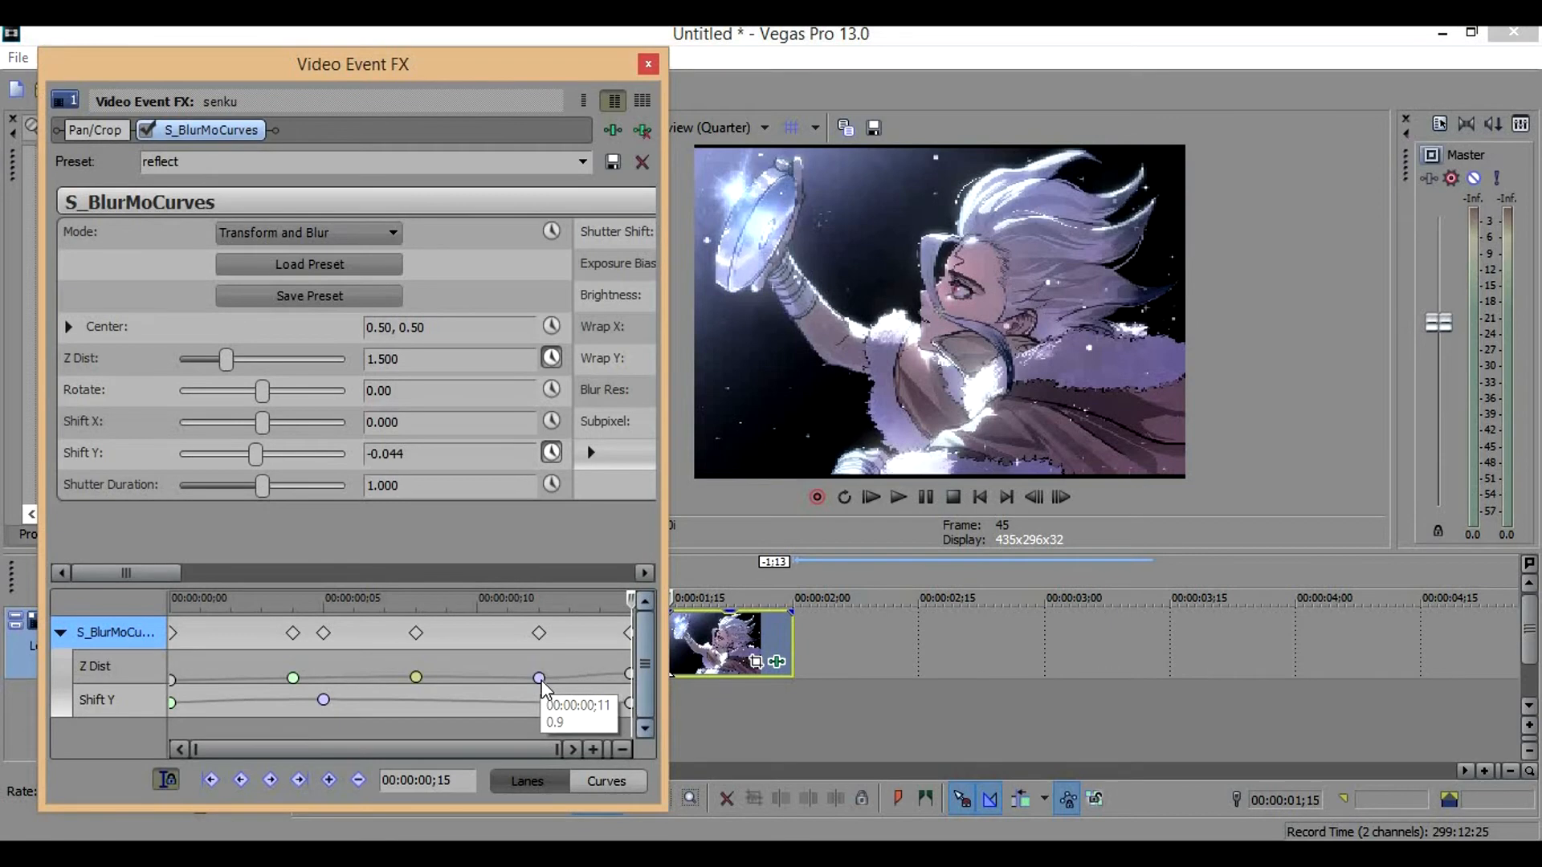
pyautogui.click(539, 679)
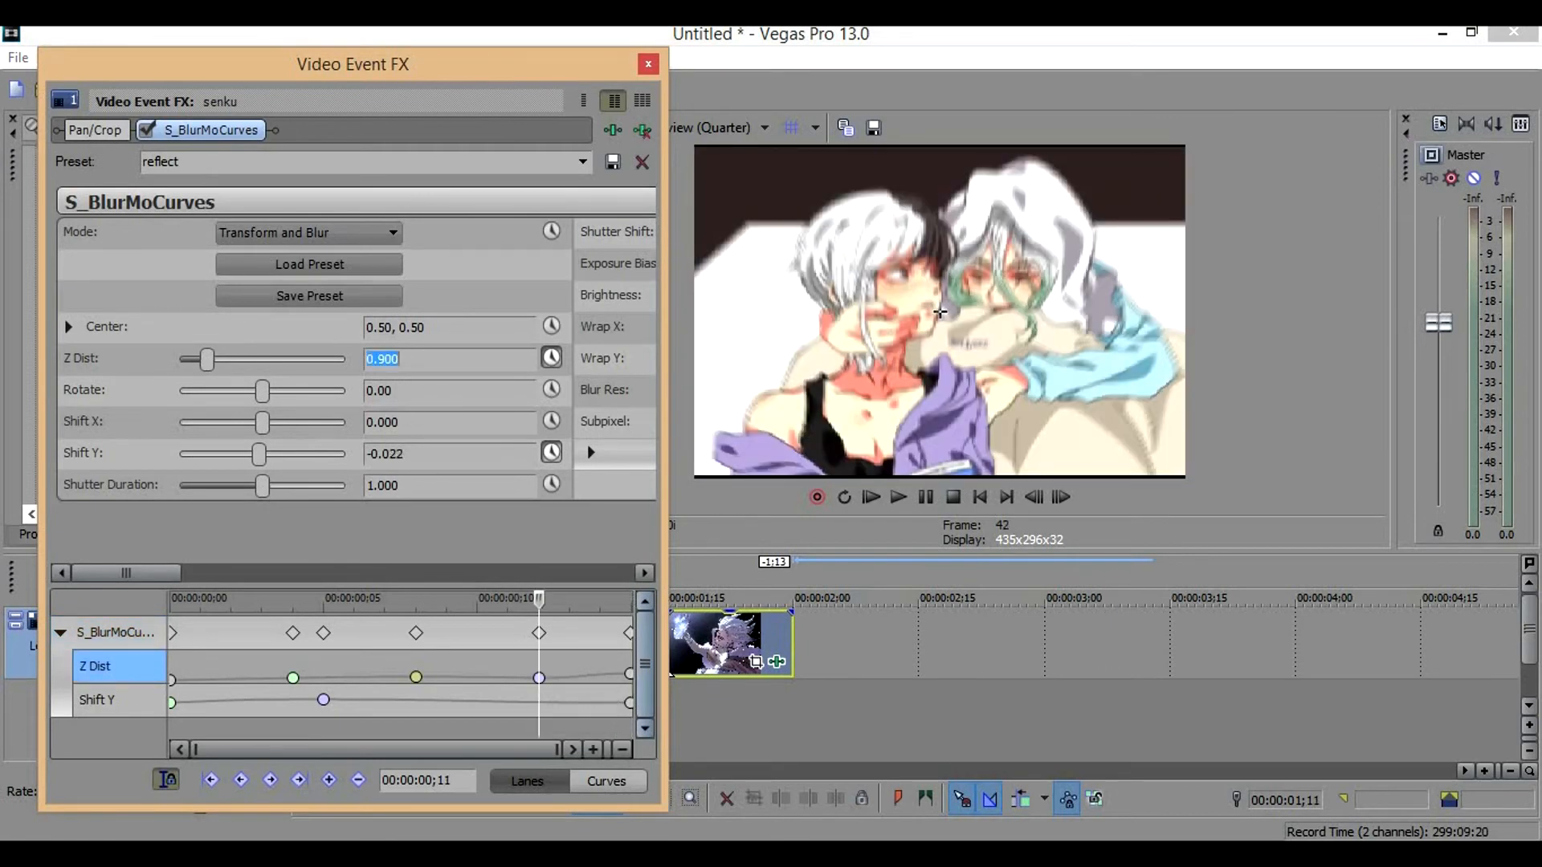
pyautogui.write('1.100')
pyautogui.press('Return')
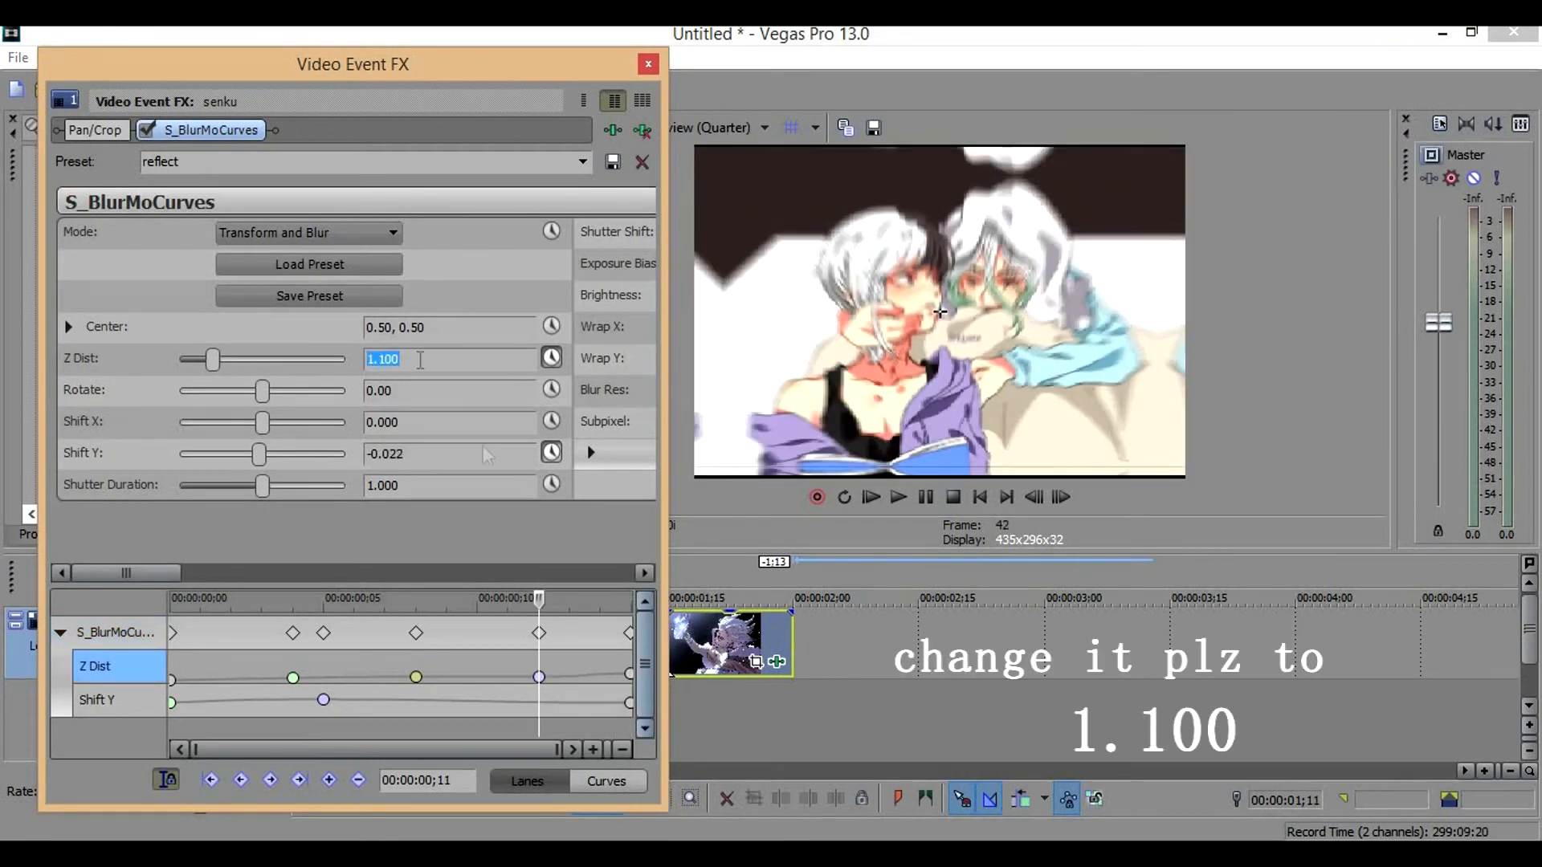
pyautogui.click(649, 66)
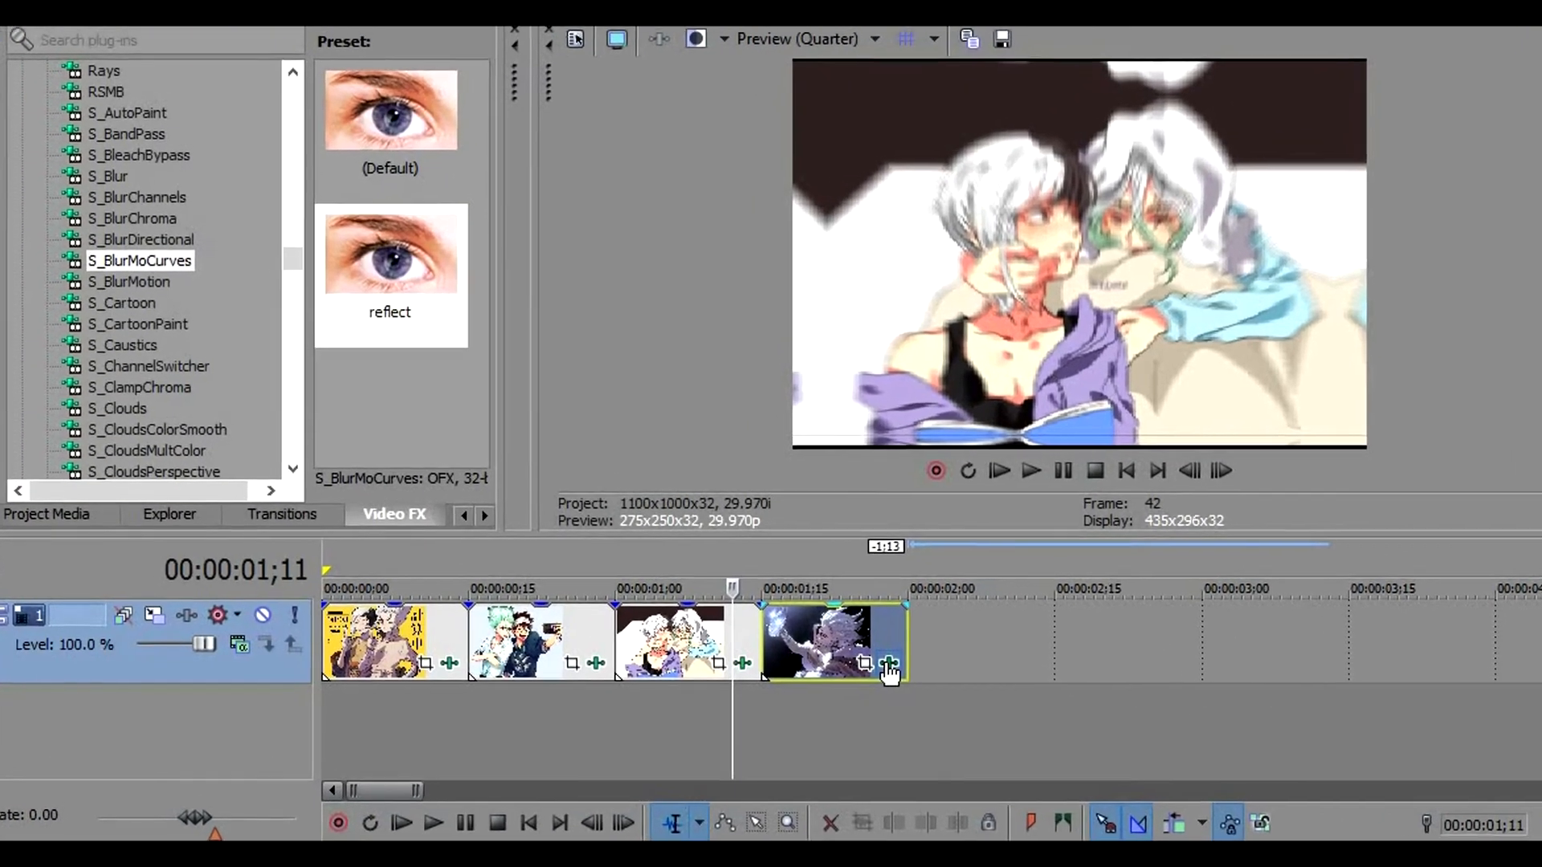
# Open the fourth clip's S_BlurMoCurves effect and set Z Dist to 0.500 at frame 0
pyautogui.click(776, 663)
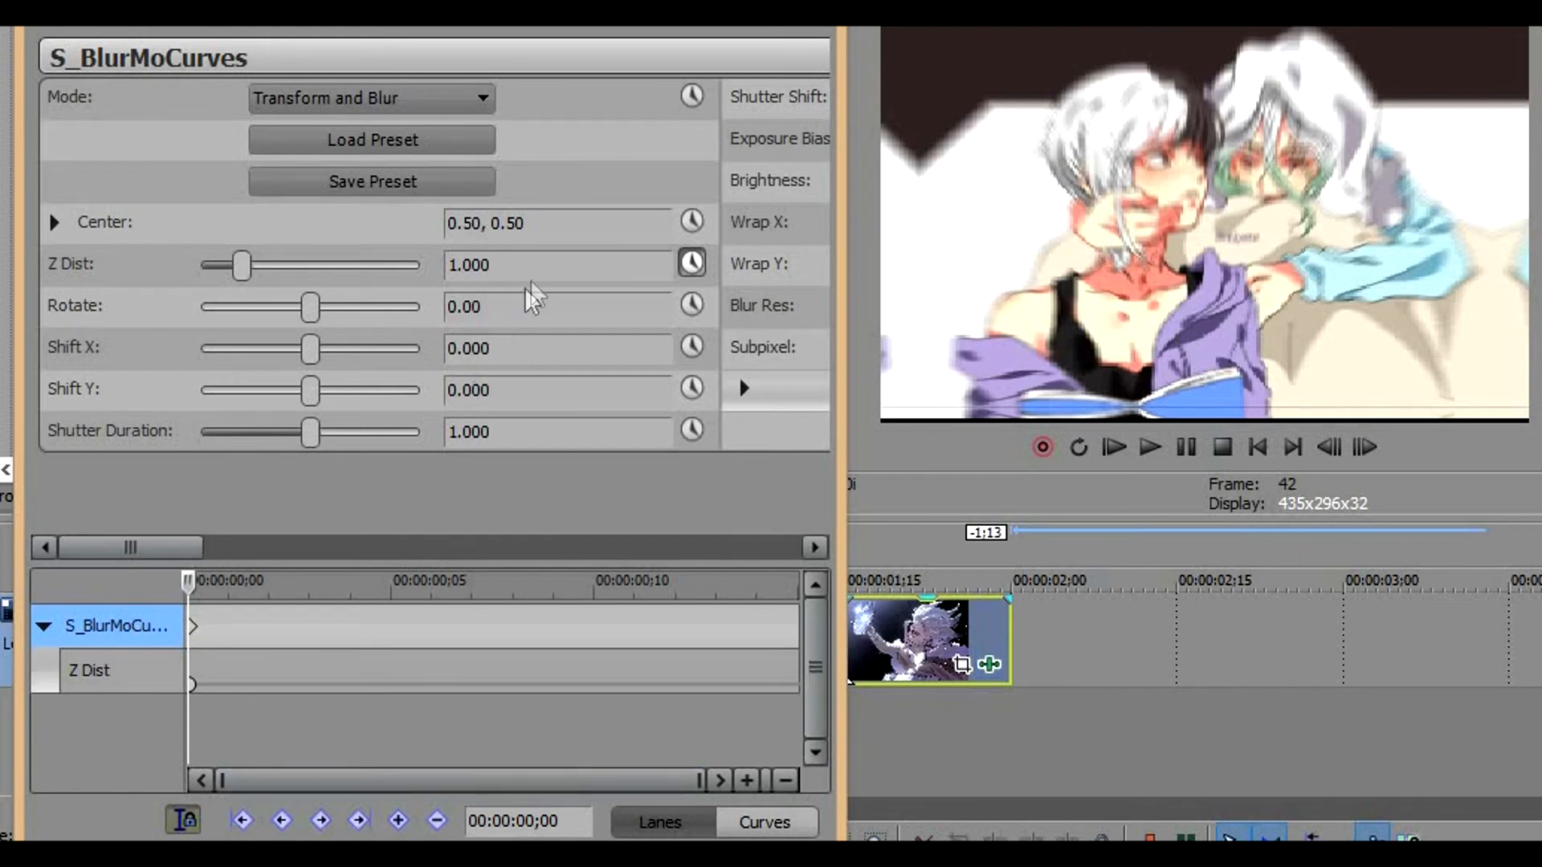
pyautogui.click(539, 257)
pyautogui.press('Return')
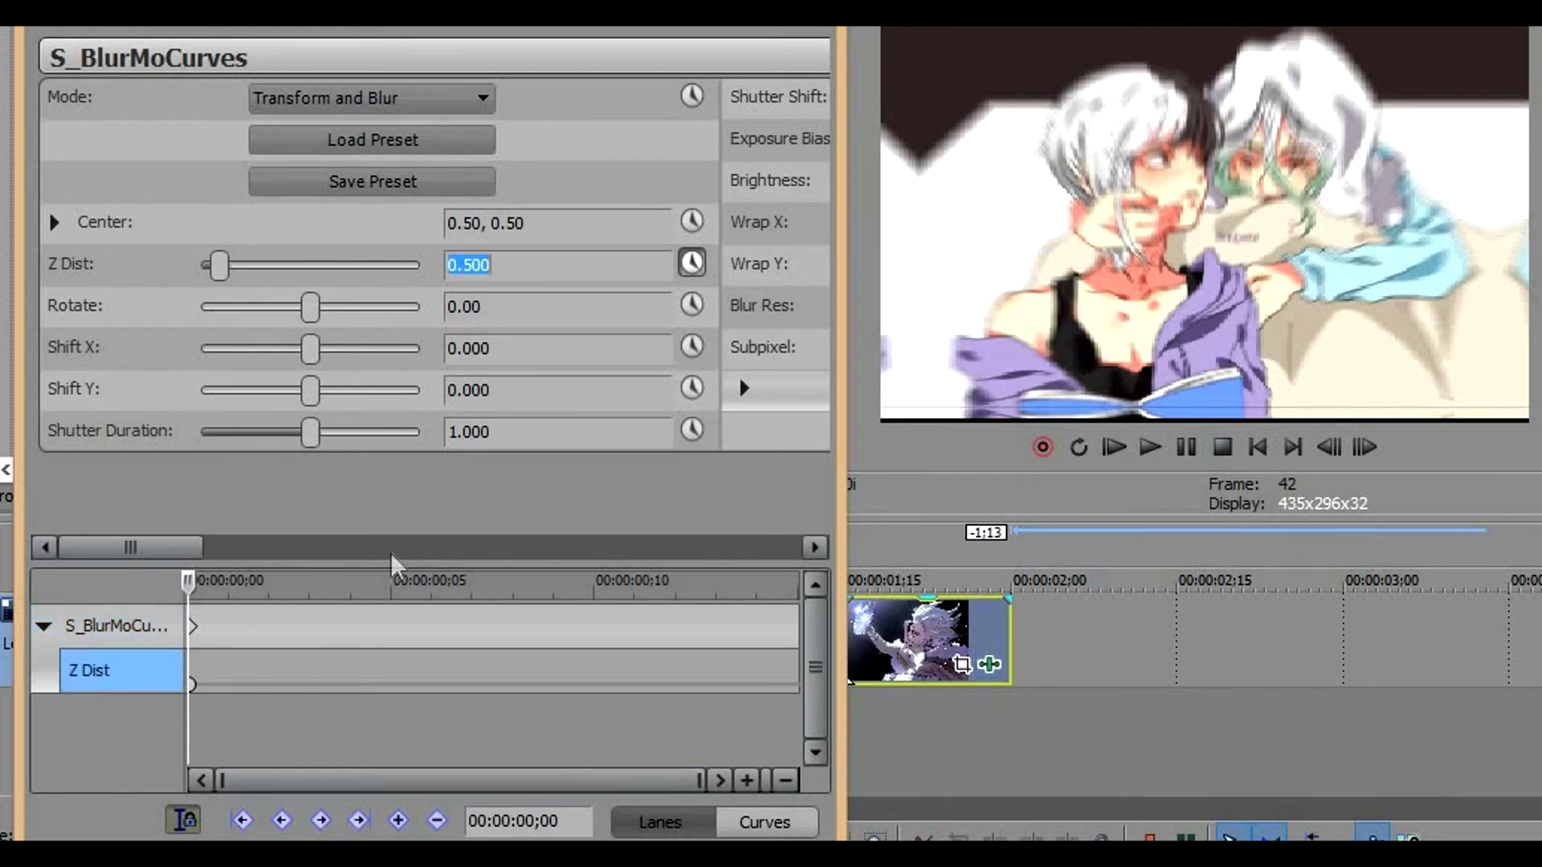
pyautogui.click(191, 684)
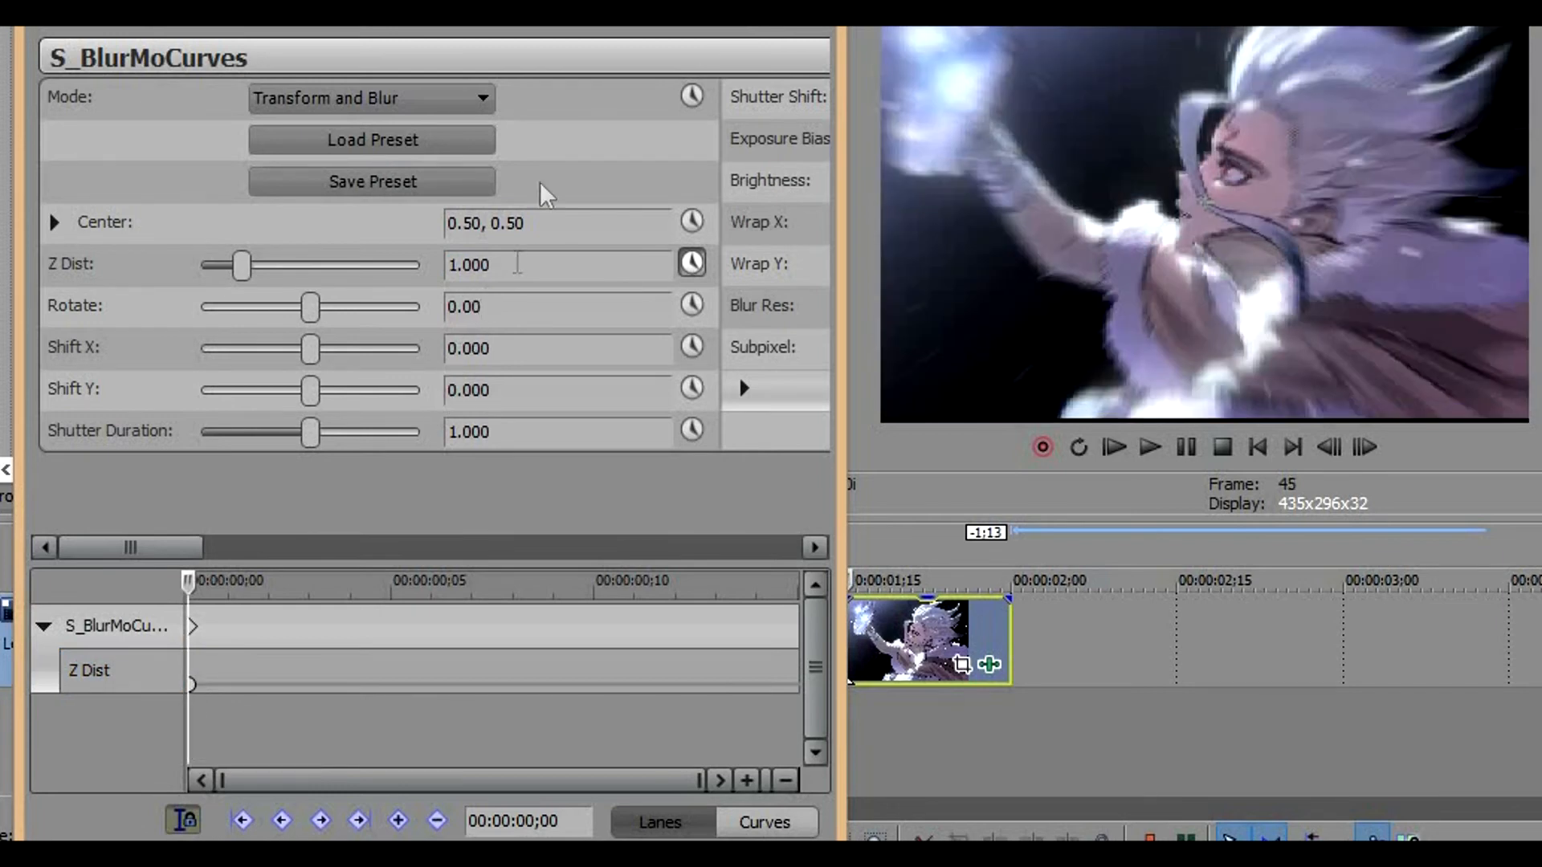
pyautogui.click(549, 259)
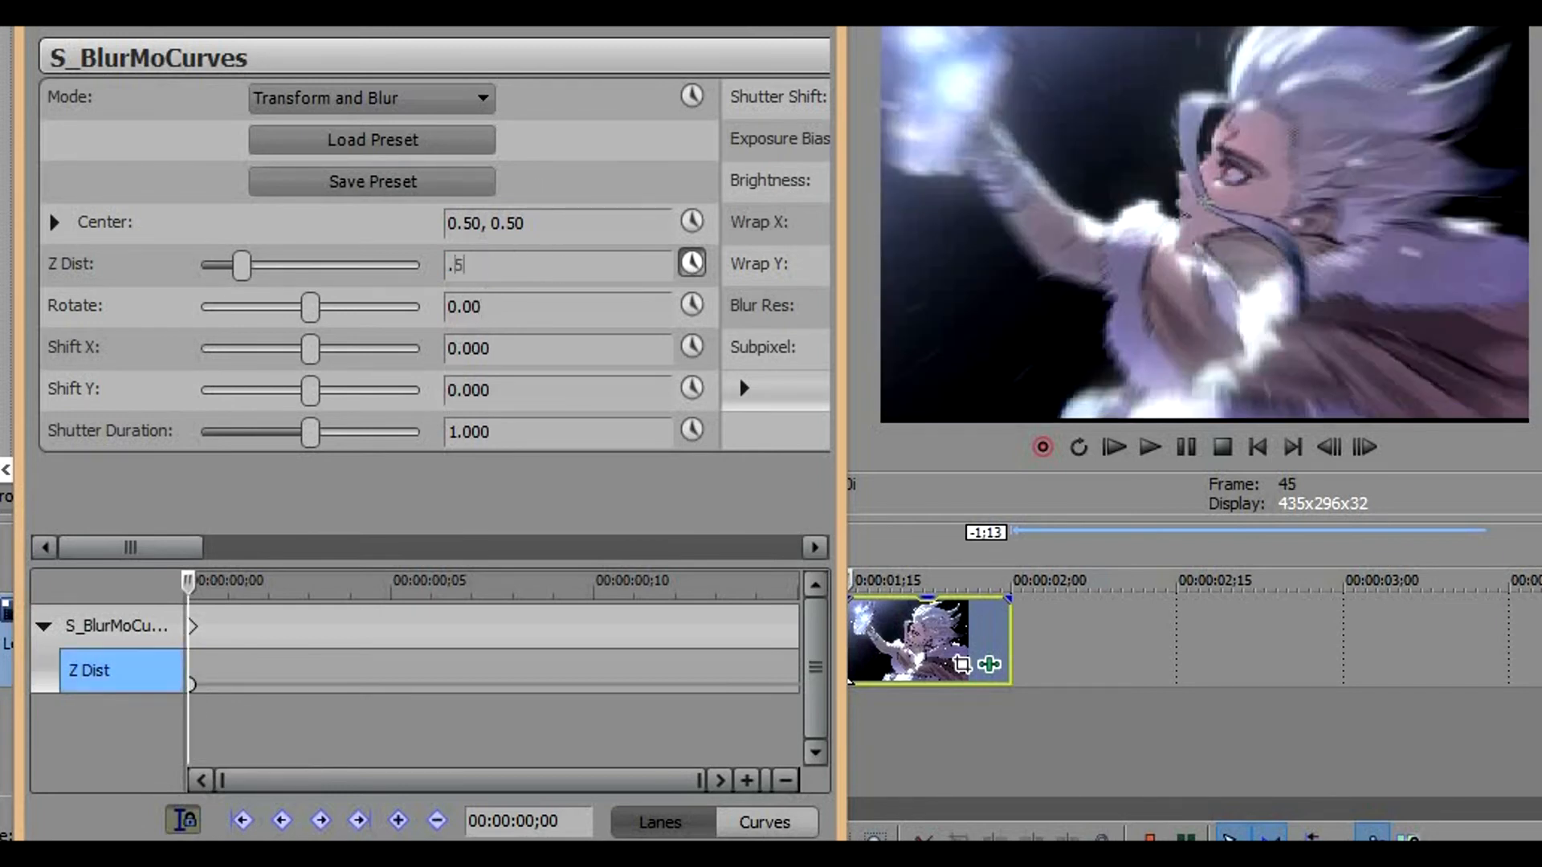
pyautogui.press('Return')
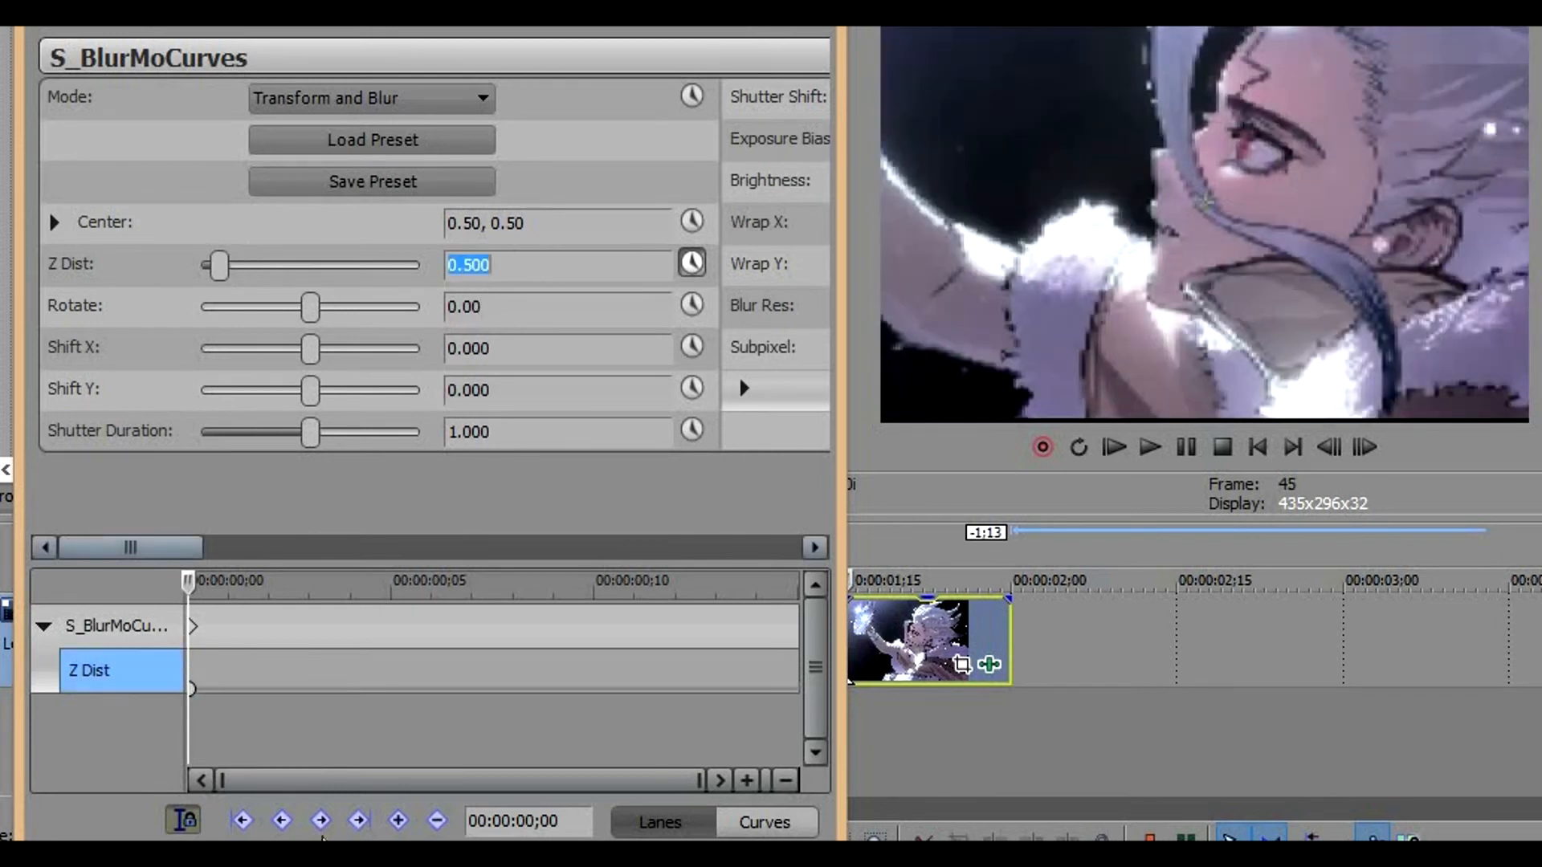
# Add a Z Dist keyframe of 0.900 at frame 3 of the fourth clip
pyautogui.click(190, 688)
pyautogui.press('Right')
pyautogui.press('Right')
pyautogui.press('Right')
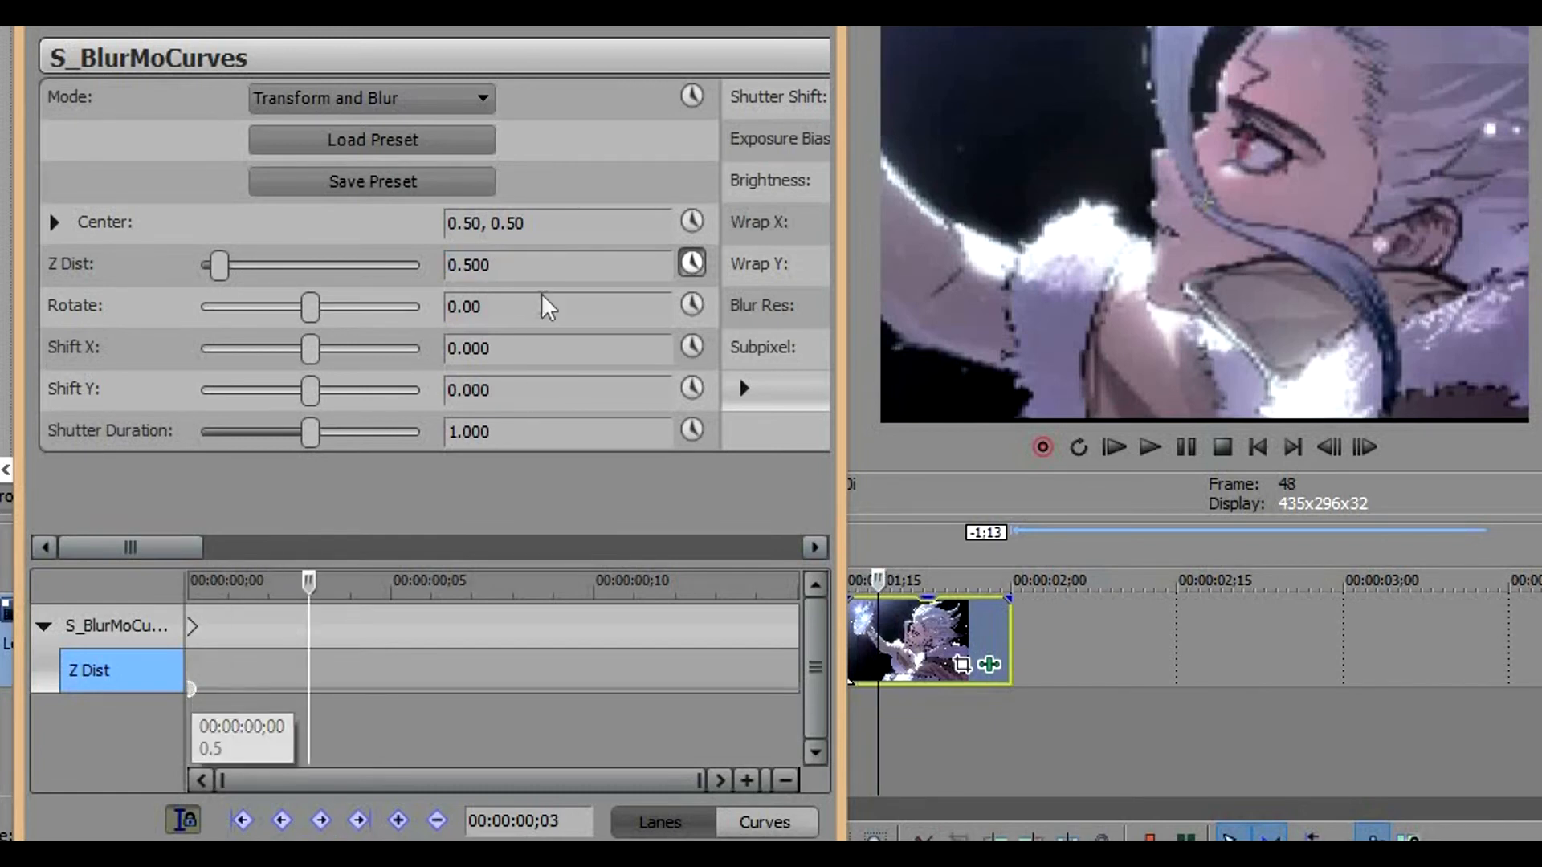
pyautogui.click(552, 269)
pyautogui.write('.')
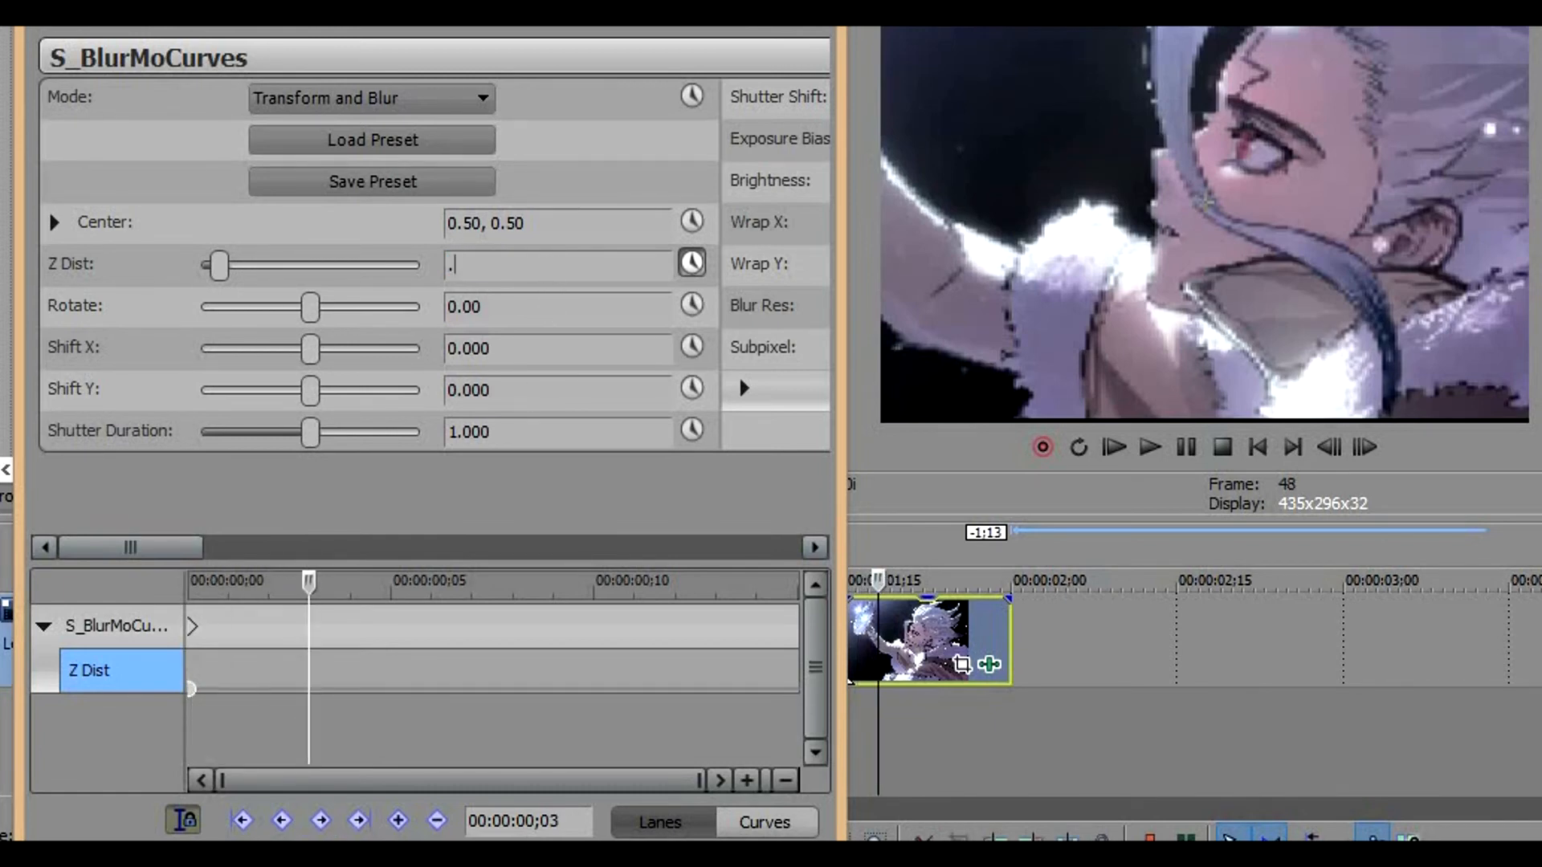
pyautogui.press('Return')
# Add a Z Dist keyframe of 1.000 at frame 8 of the fourth clip
pyautogui.moveTo(310, 676)
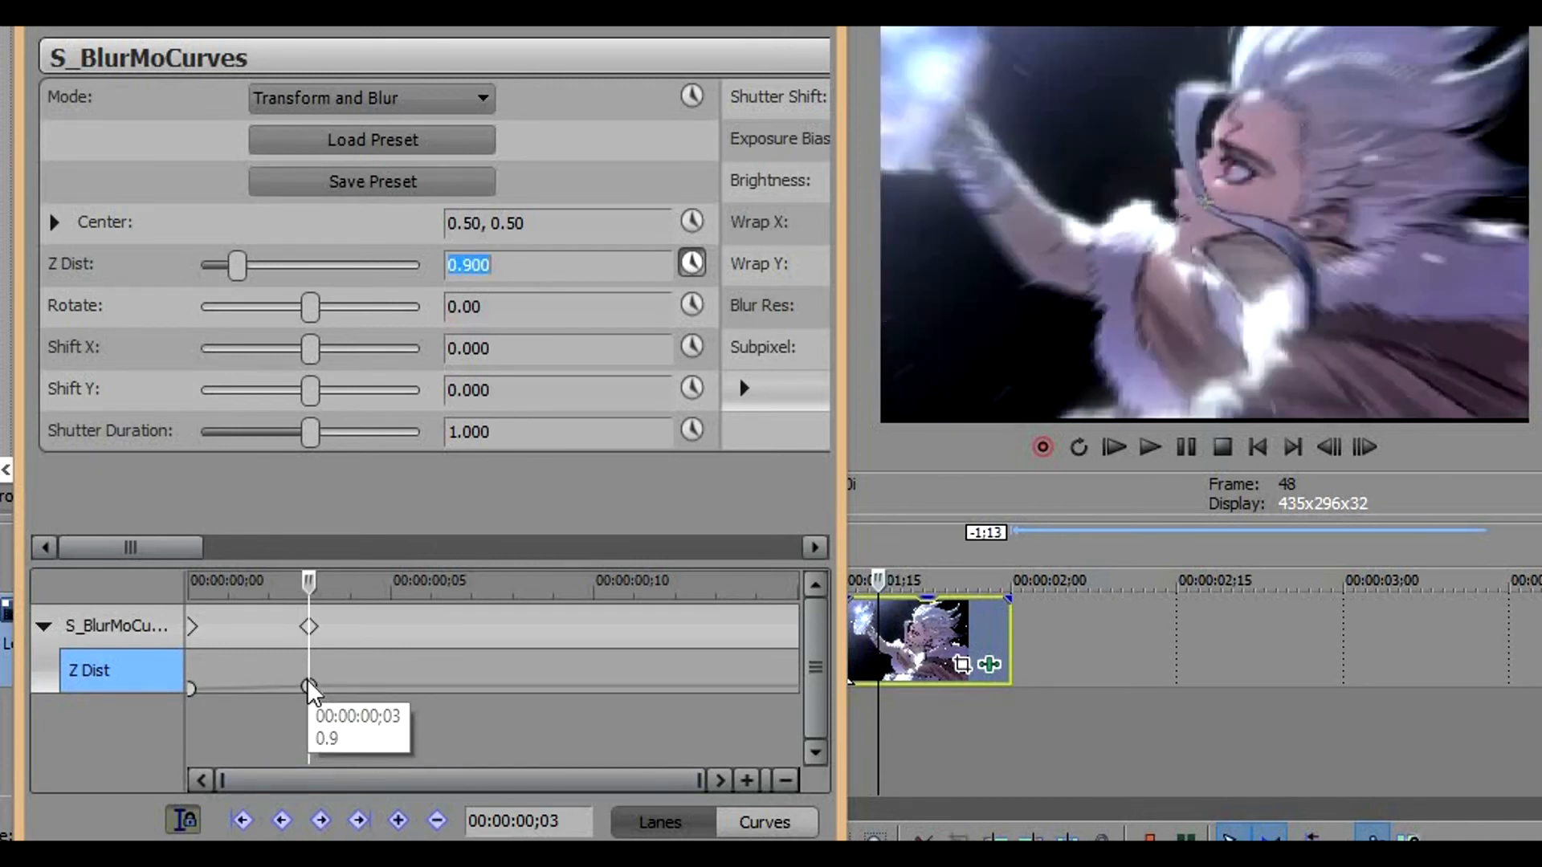
pyautogui.press('Right')
pyautogui.press('Right')
pyautogui.press('Right')
pyautogui.press('Right')
pyautogui.press('Right')
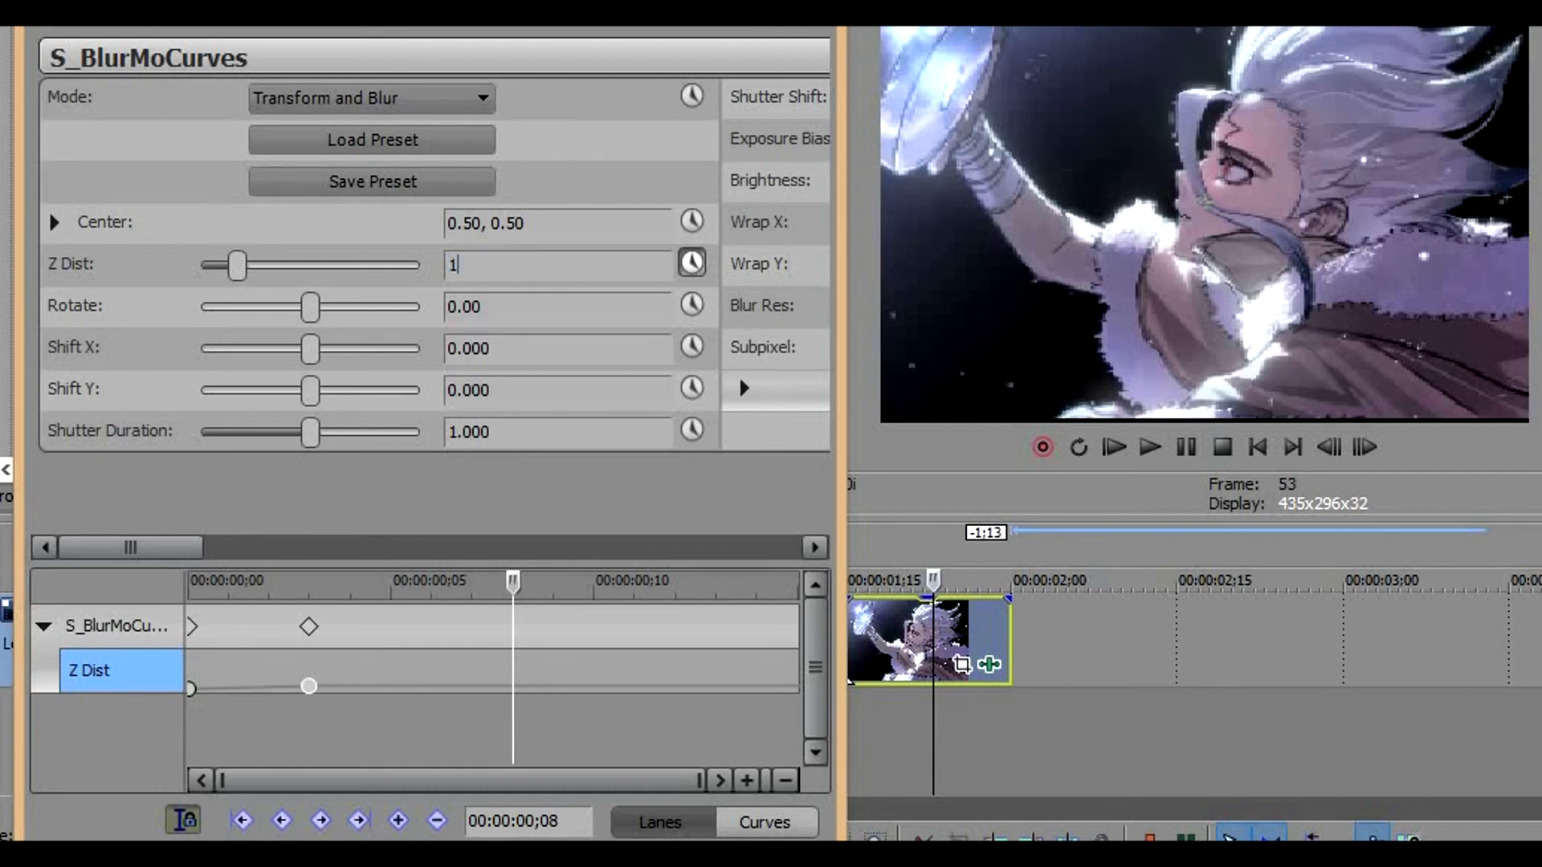
pyautogui.write('1')
pyautogui.press('Return')
# Add a Z Dist keyframe of 1.500 at the fourth clip's end, frame 15
pyautogui.click(793, 694)
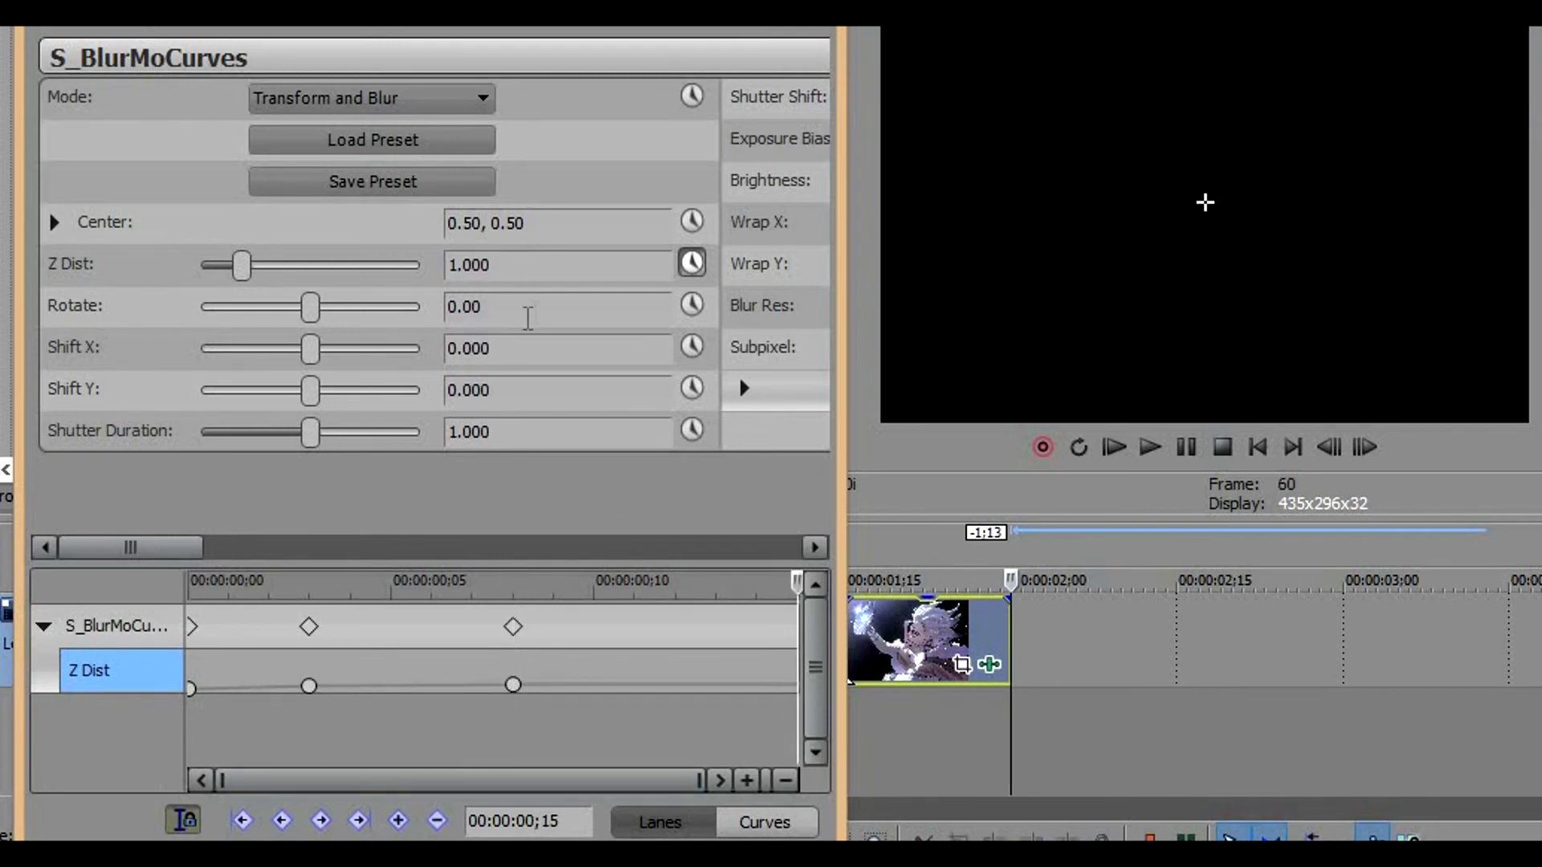
pyautogui.click(543, 272)
pyautogui.press('Return')
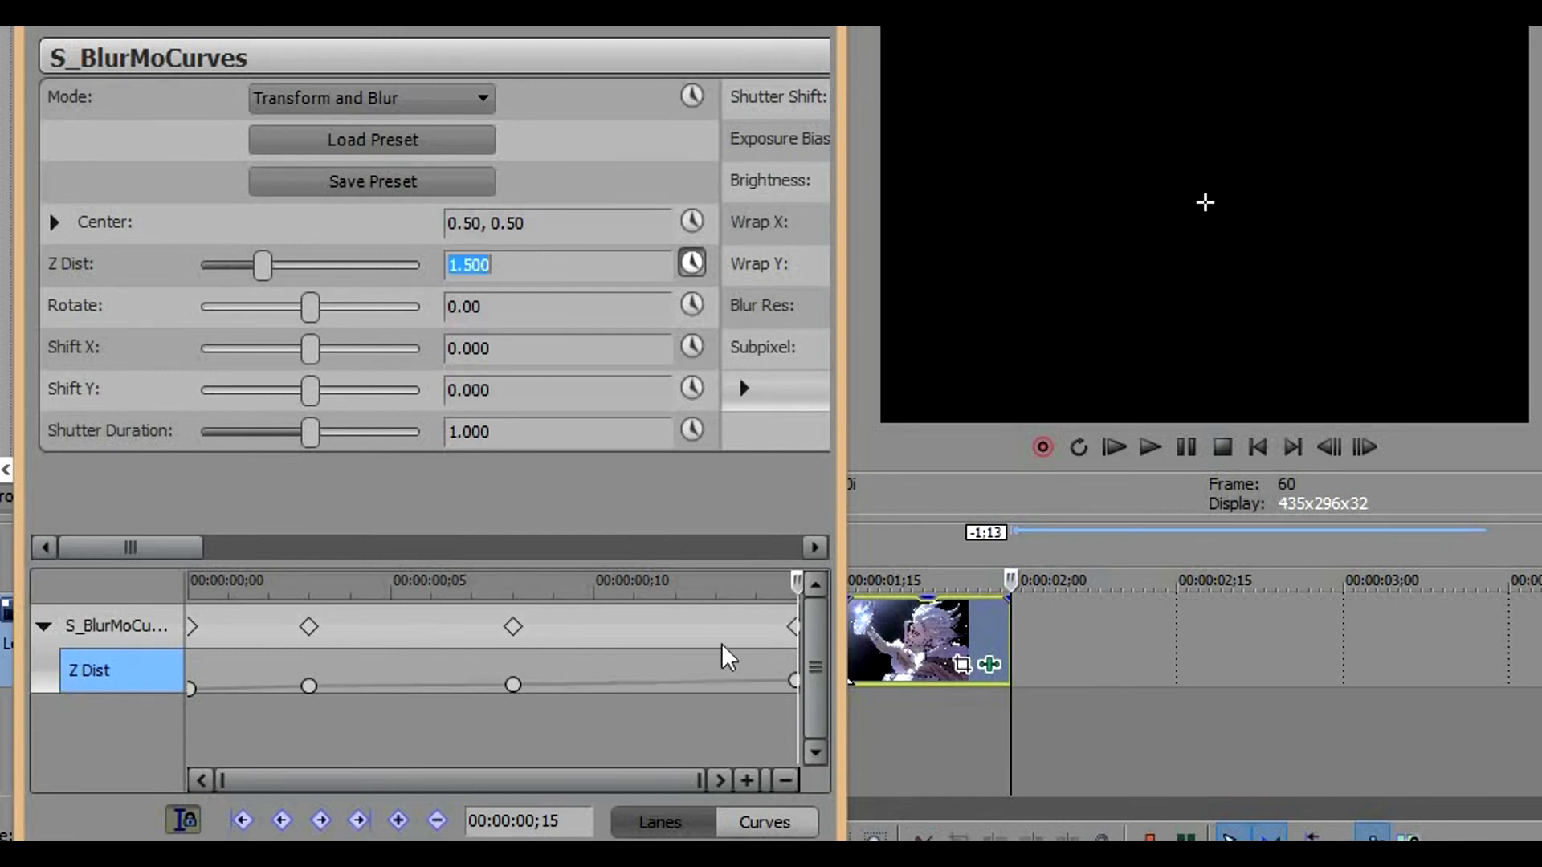
# Add a Z Dist keyframe of 1.100 at frame 11 of the fourth clip
pyautogui.click(793, 682)
pyautogui.press('Left')
pyautogui.press('Left')
pyautogui.press('Left')
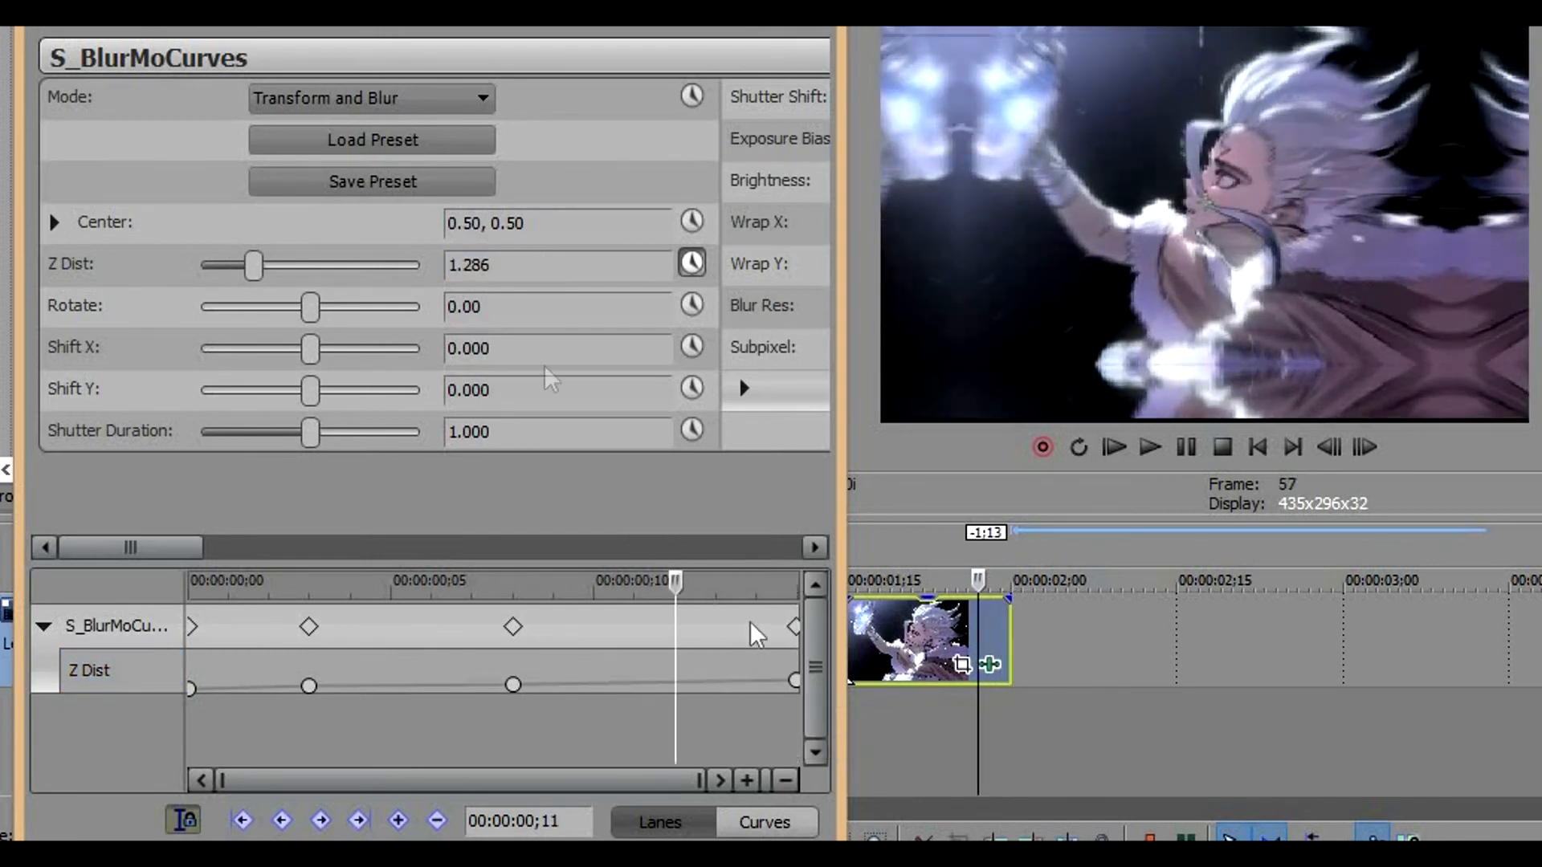
pyautogui.click(525, 267)
pyautogui.press('BackSpace')
pyautogui.write('100')
pyautogui.press('Return')
# Apply Smooth Fade to the Z Dist keyframe at frame 11, Slow Fade to frame 8 and Fast Fade to frame 3
pyautogui.click(678, 682)
pyautogui.rightClick(678, 682)
pyautogui.click(751, 451)
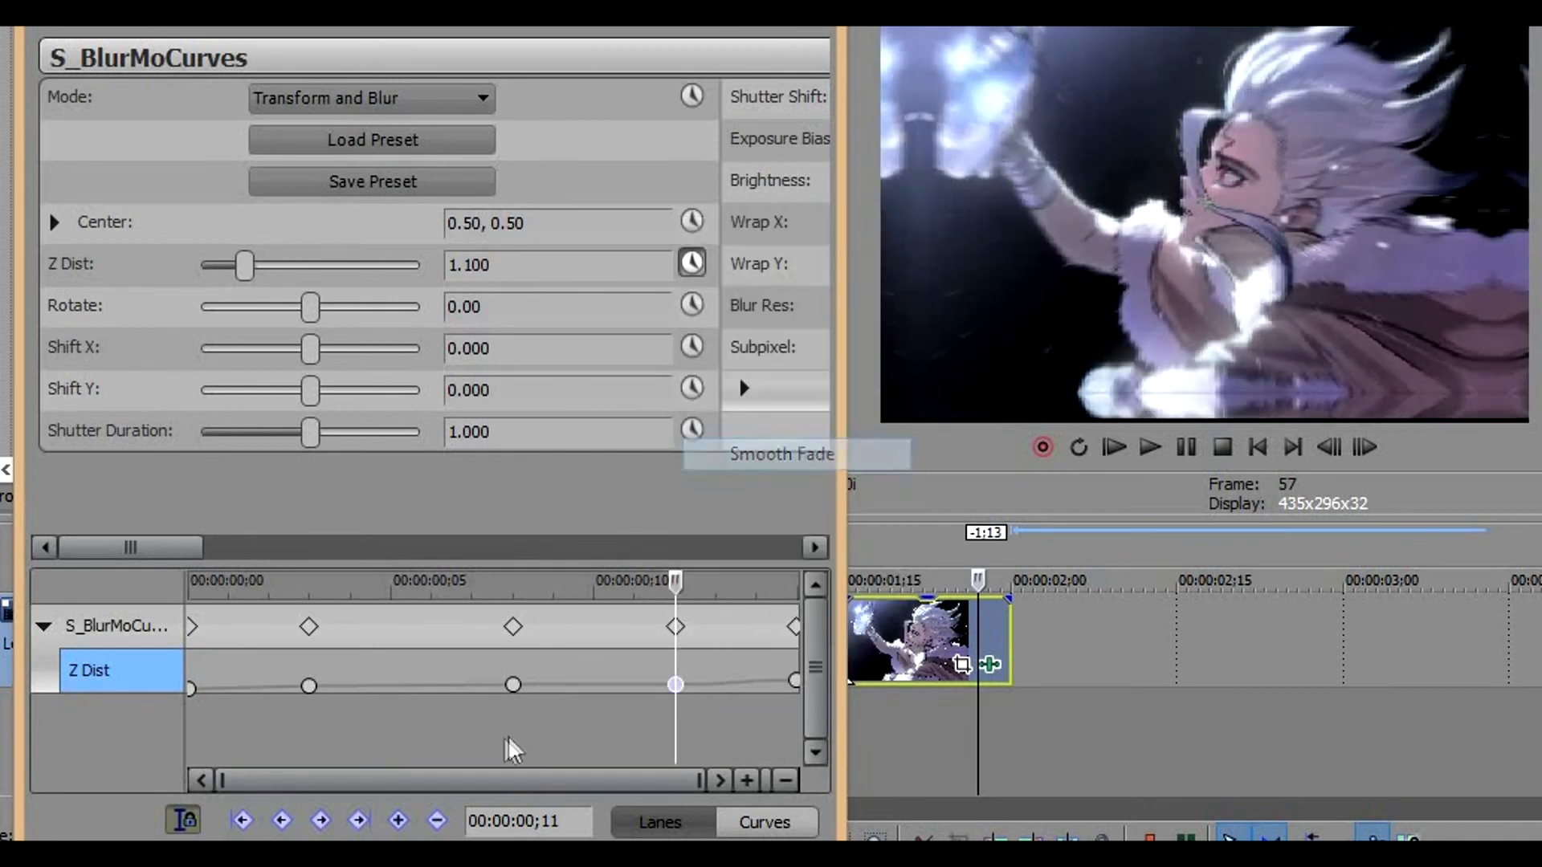
pyautogui.rightClick(510, 683)
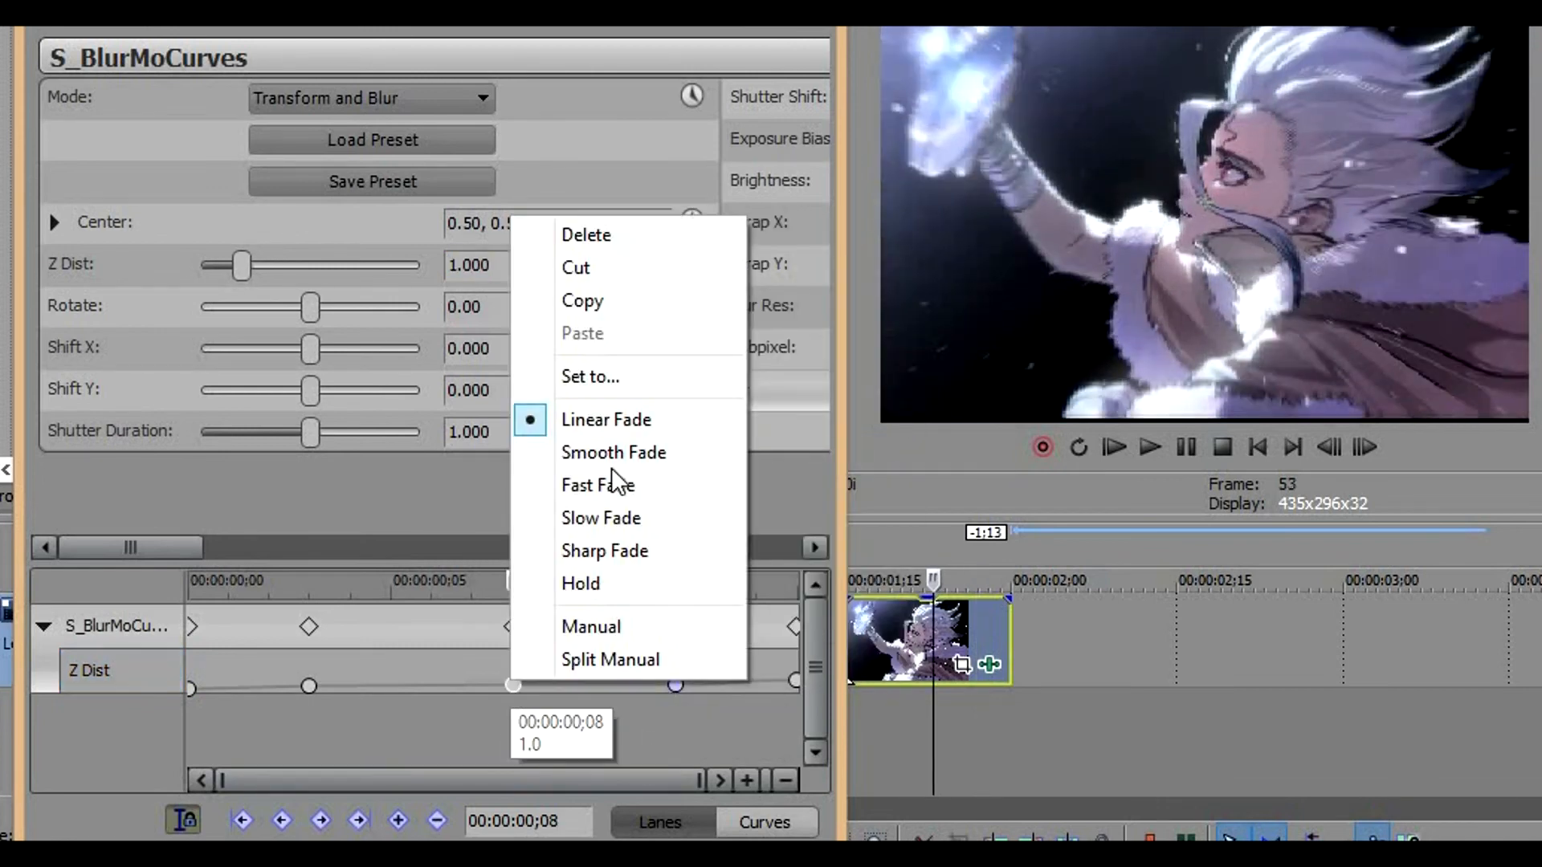
pyautogui.click(610, 518)
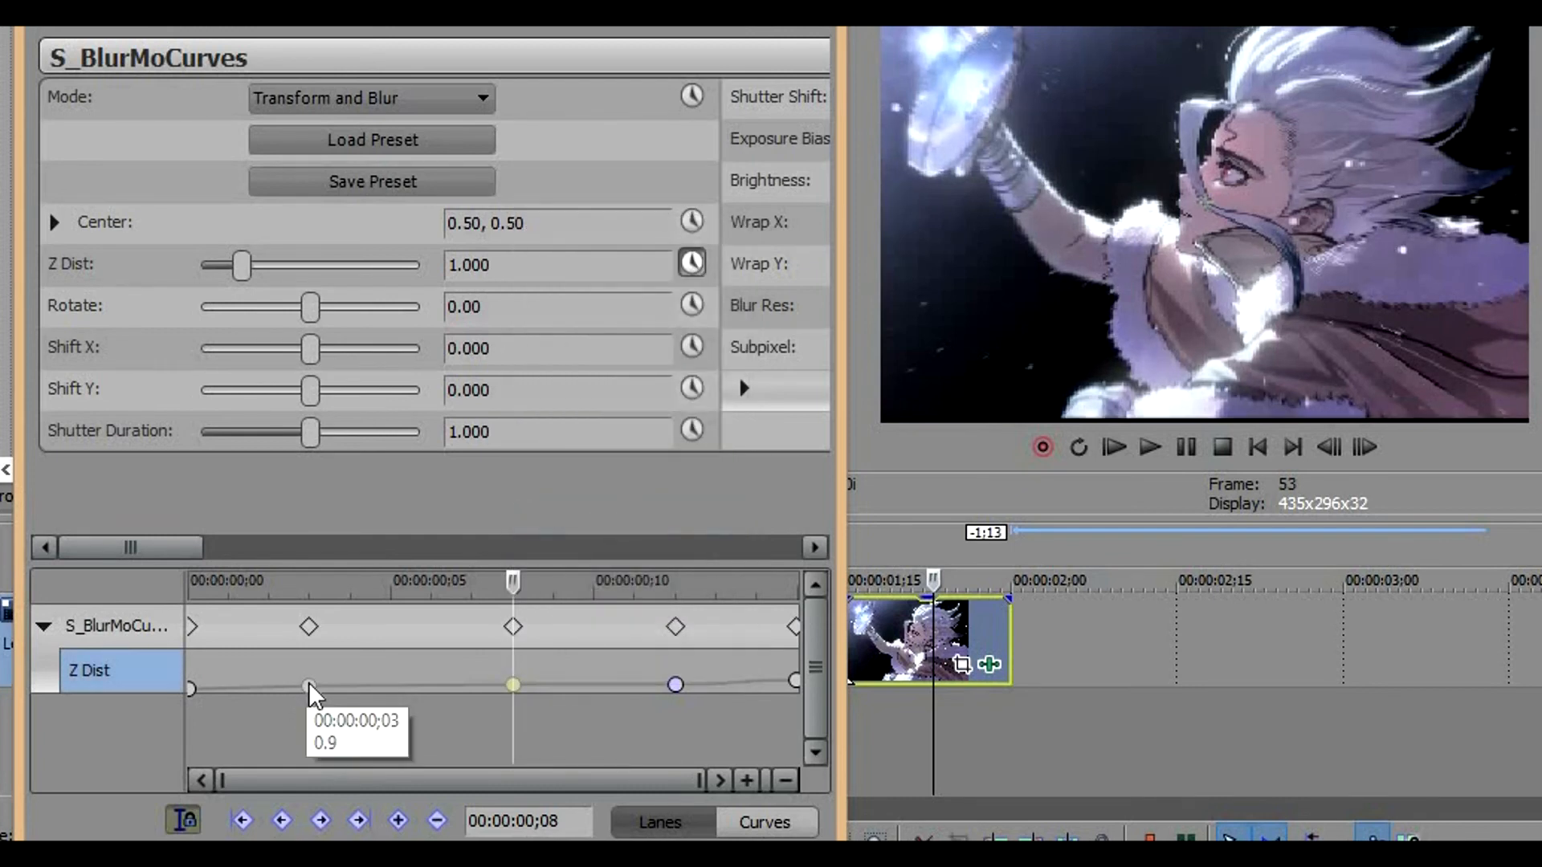
pyautogui.rightClick(310, 683)
pyautogui.click(381, 486)
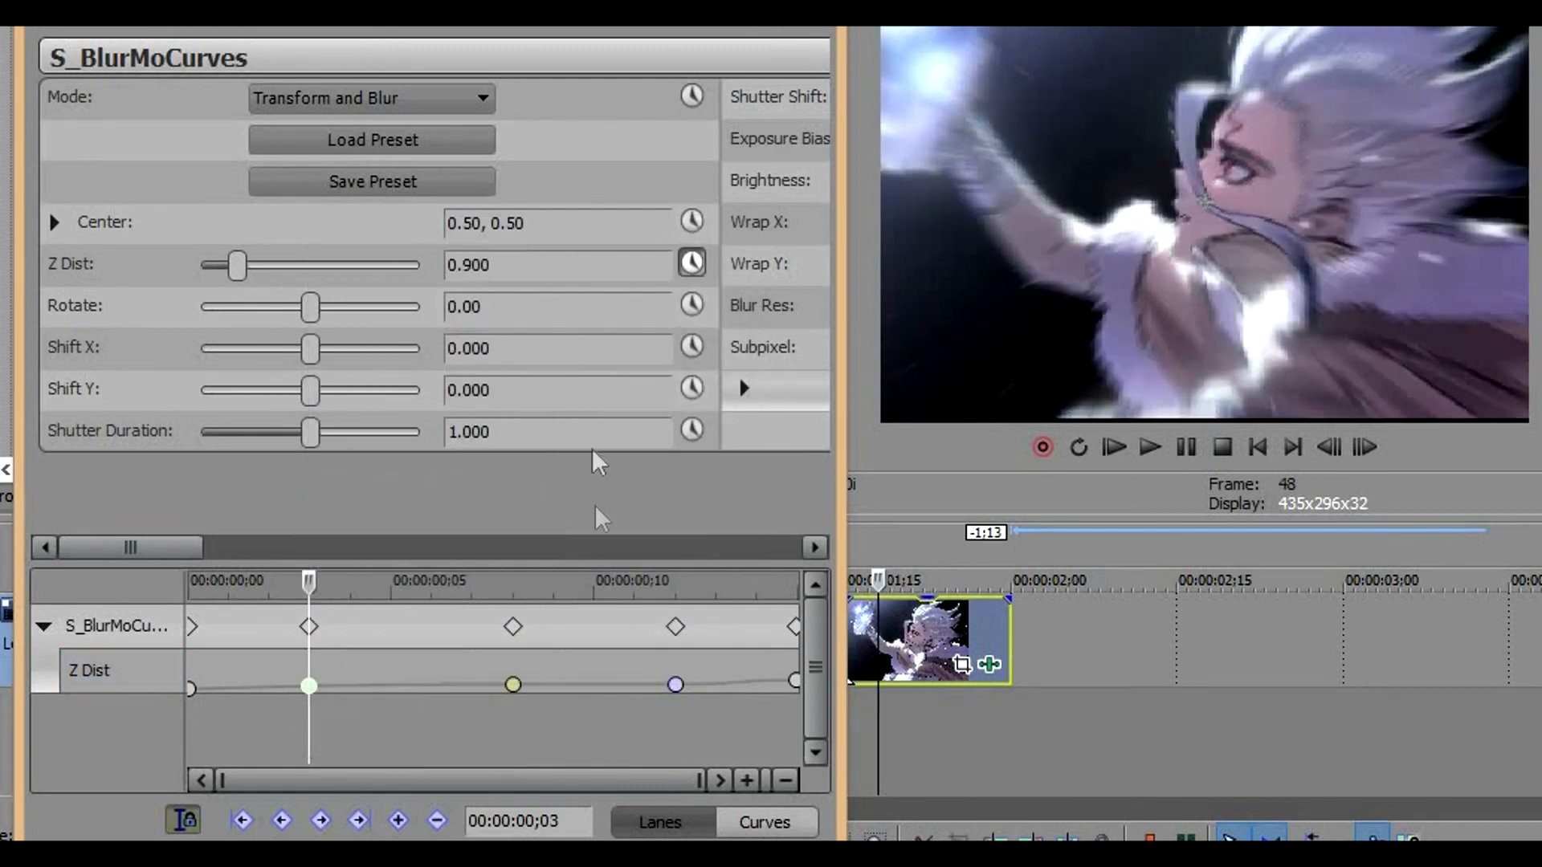
# Enable Shift Y animation for the fourth clip and set Shift Y to about -0.078 at frame 0
pyautogui.click(689, 389)
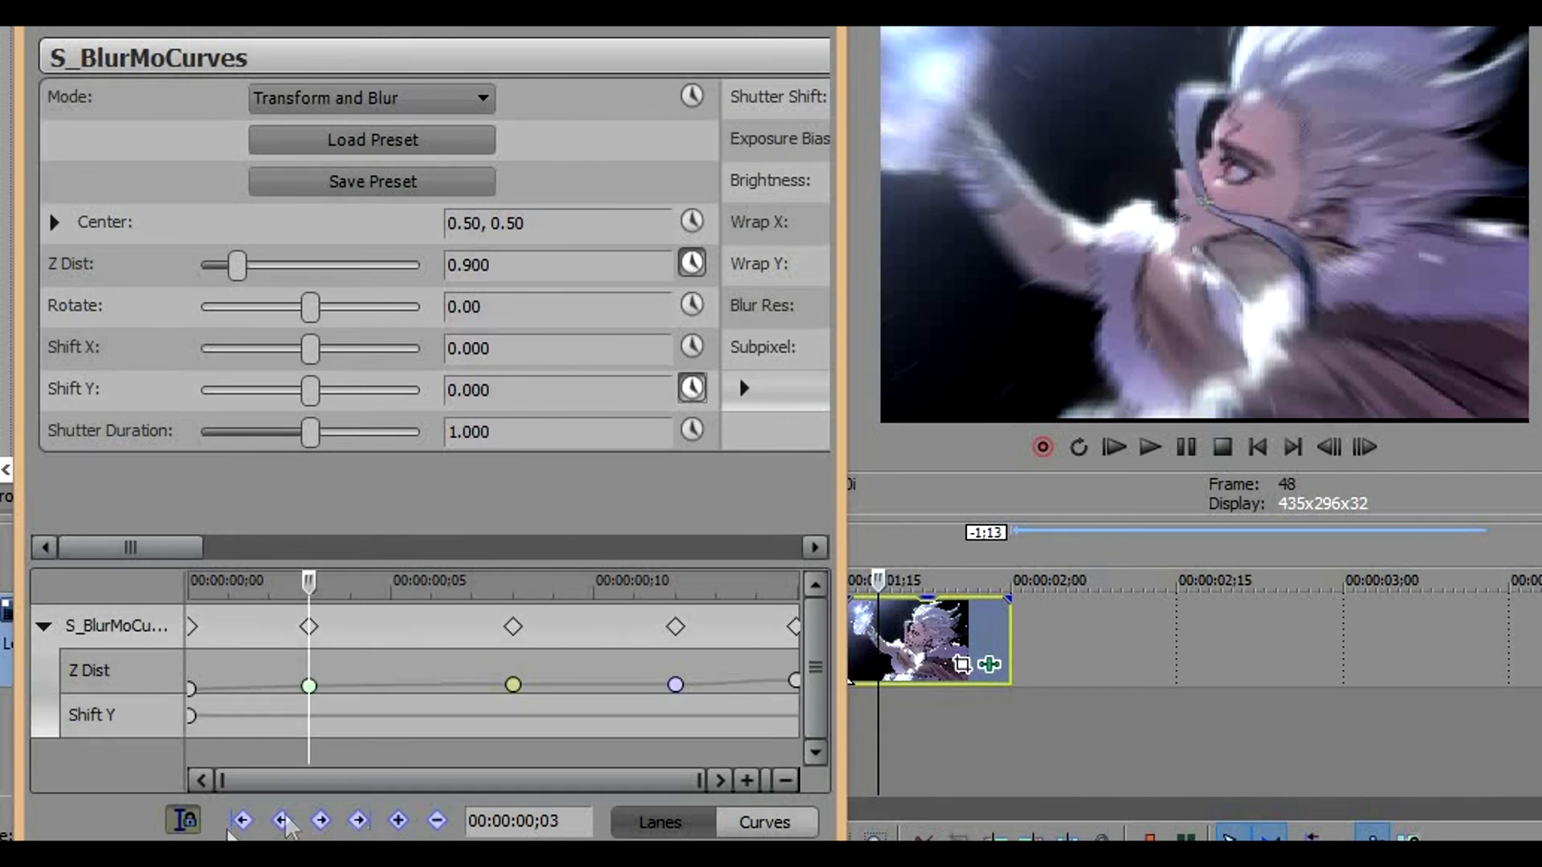
pyautogui.click(190, 715)
pyautogui.moveTo(308, 384); pyautogui.dragTo(291, 387)
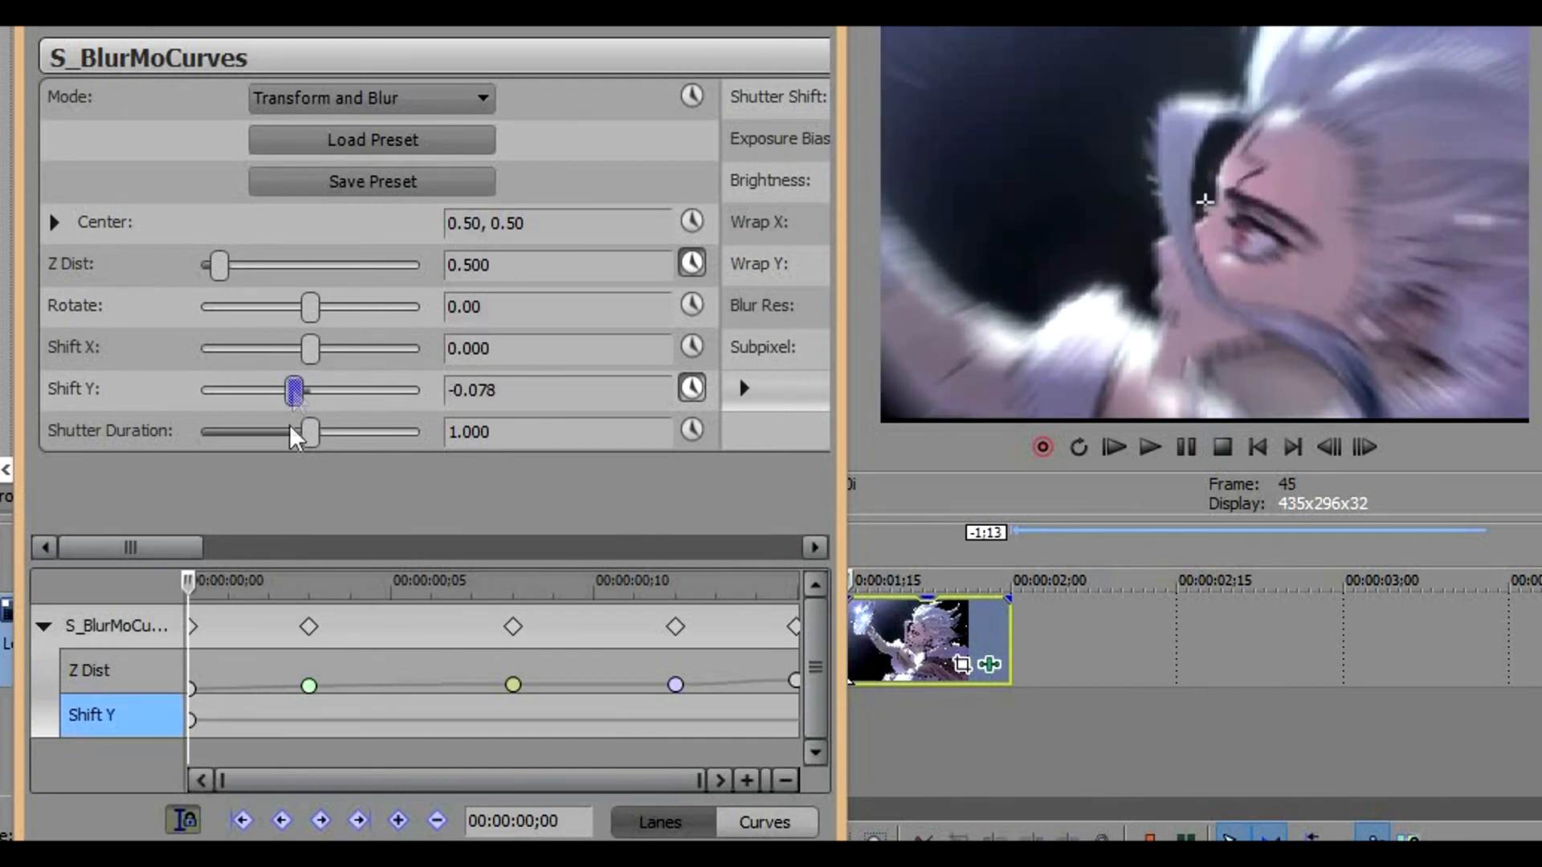
# Add a Shift Y keyframe of about 0.051 at frame 5 of the fourth clip
pyautogui.moveTo(194, 720)
pyautogui.press('space')
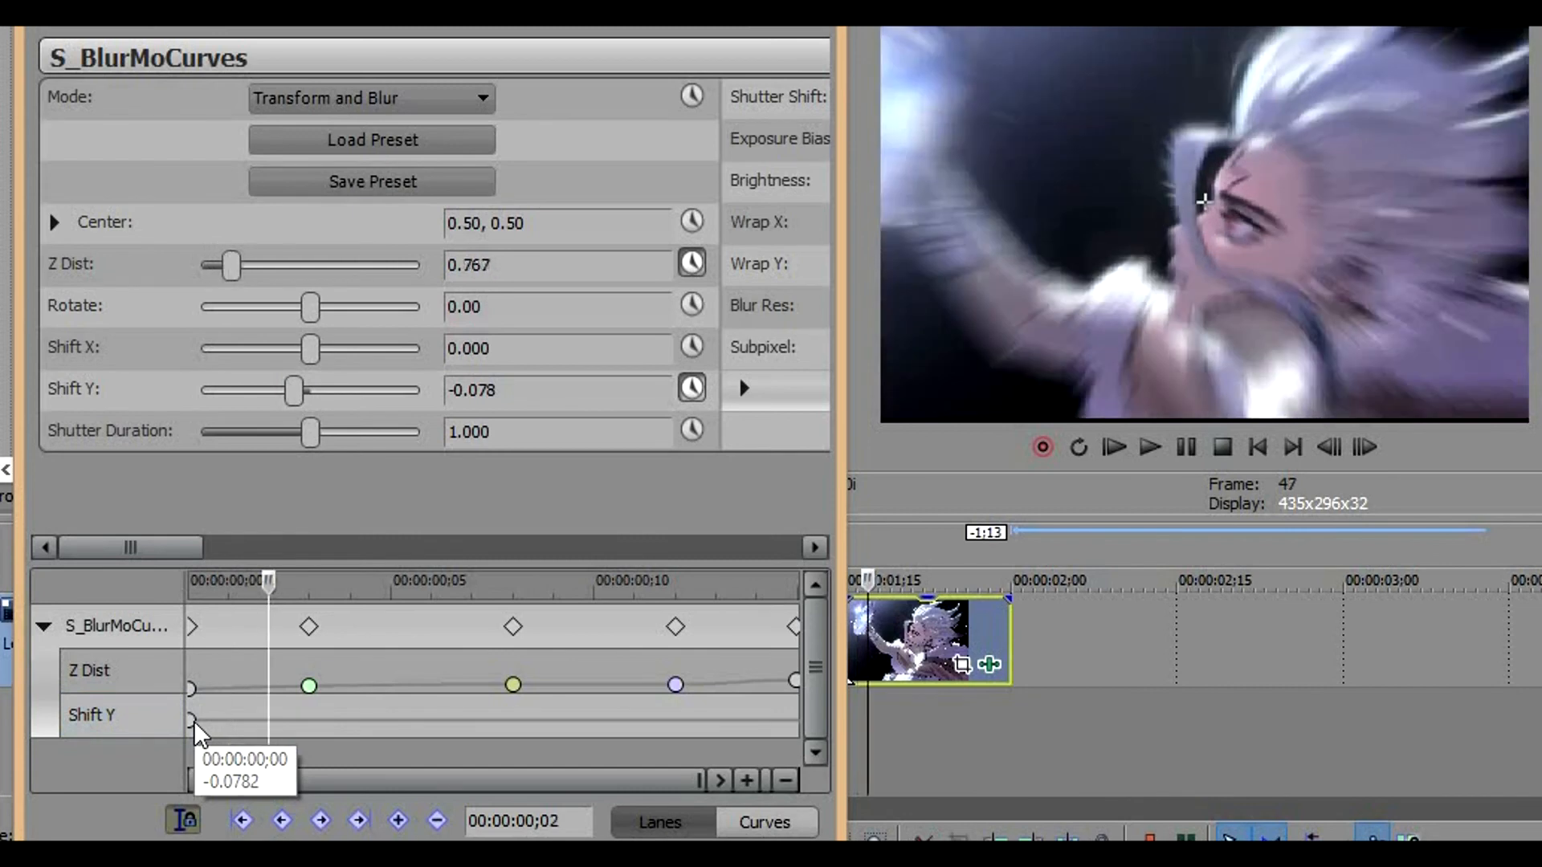
pyautogui.moveTo(294, 387); pyautogui.dragTo(321, 386)
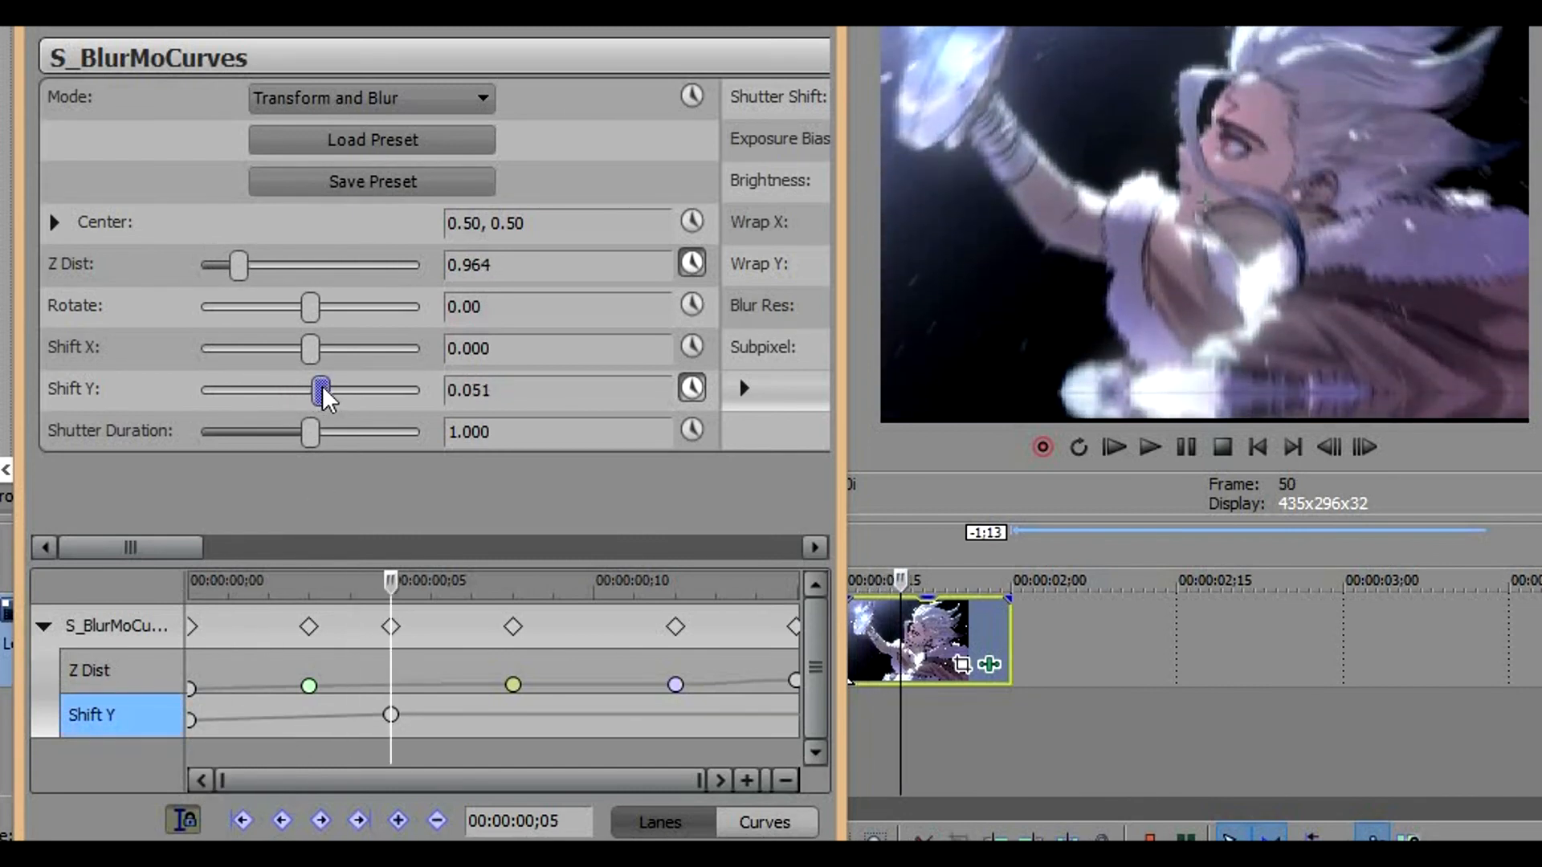
# Add a Shift Y keyframe of about -0.031 at the fourth clip's end, frame 15
pyautogui.moveTo(383, 716)
pyautogui.press('space')
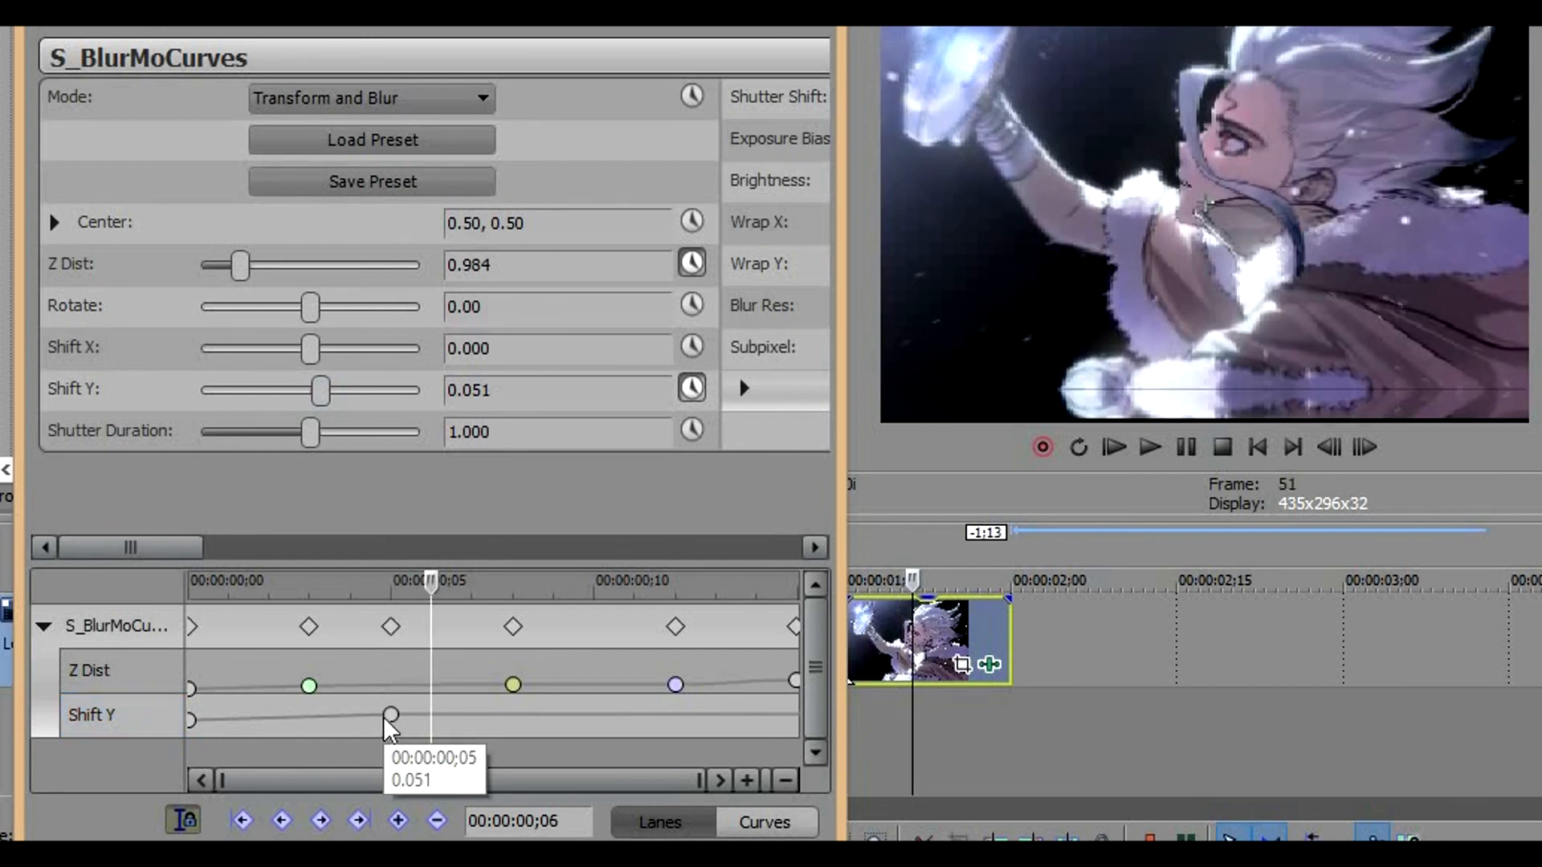
pyautogui.moveTo(320, 388); pyautogui.dragTo(302, 391)
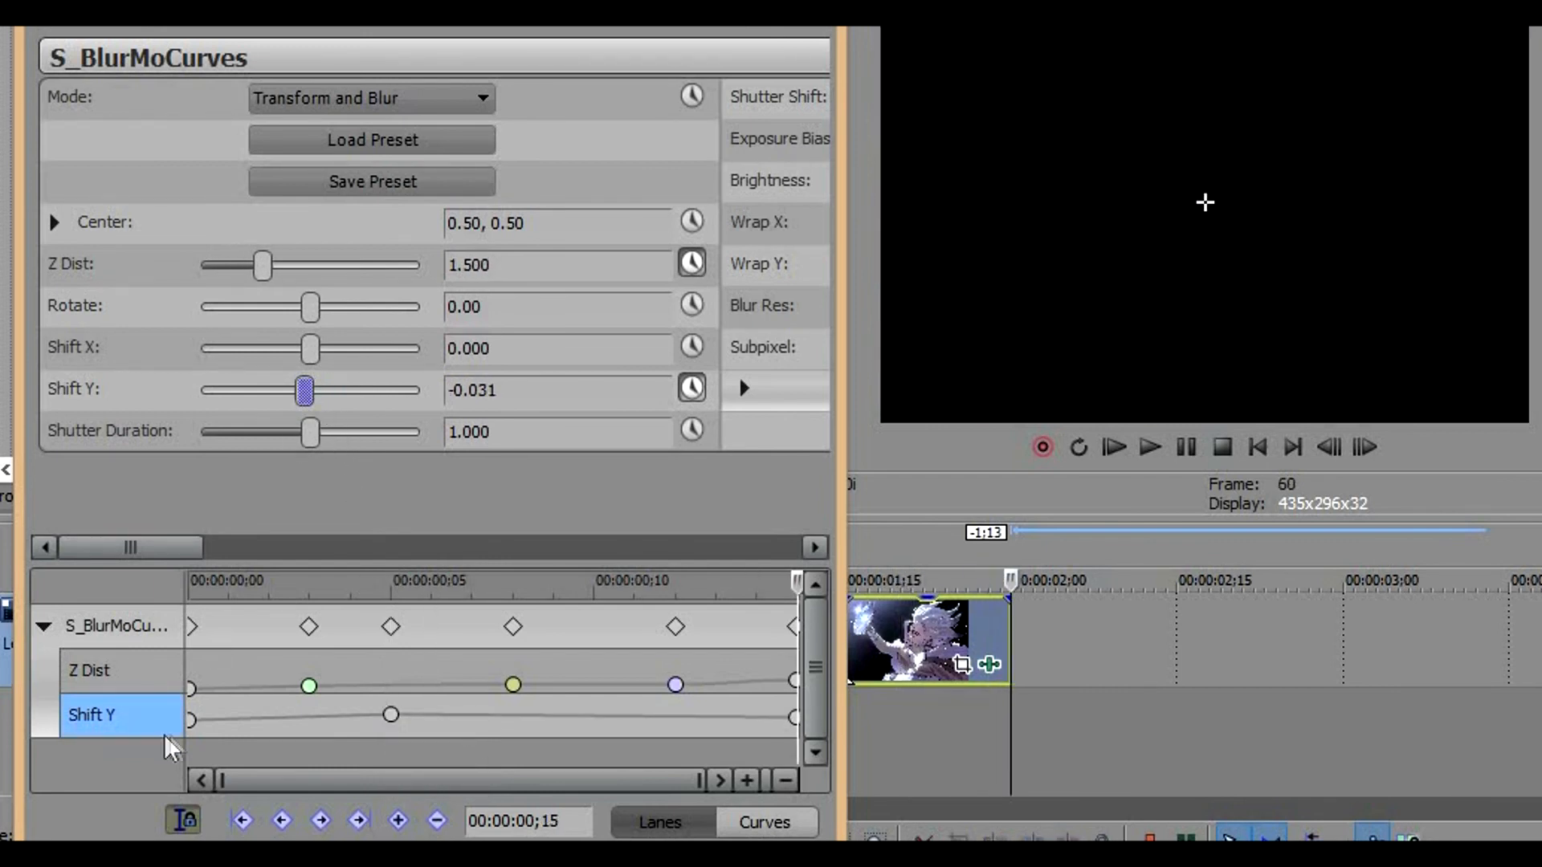
# Apply Fast Fade to the fourth clip's Shift Y keyframe at frame 0 and Smooth Fade to the one at frame 5
pyautogui.rightClick(190, 720)
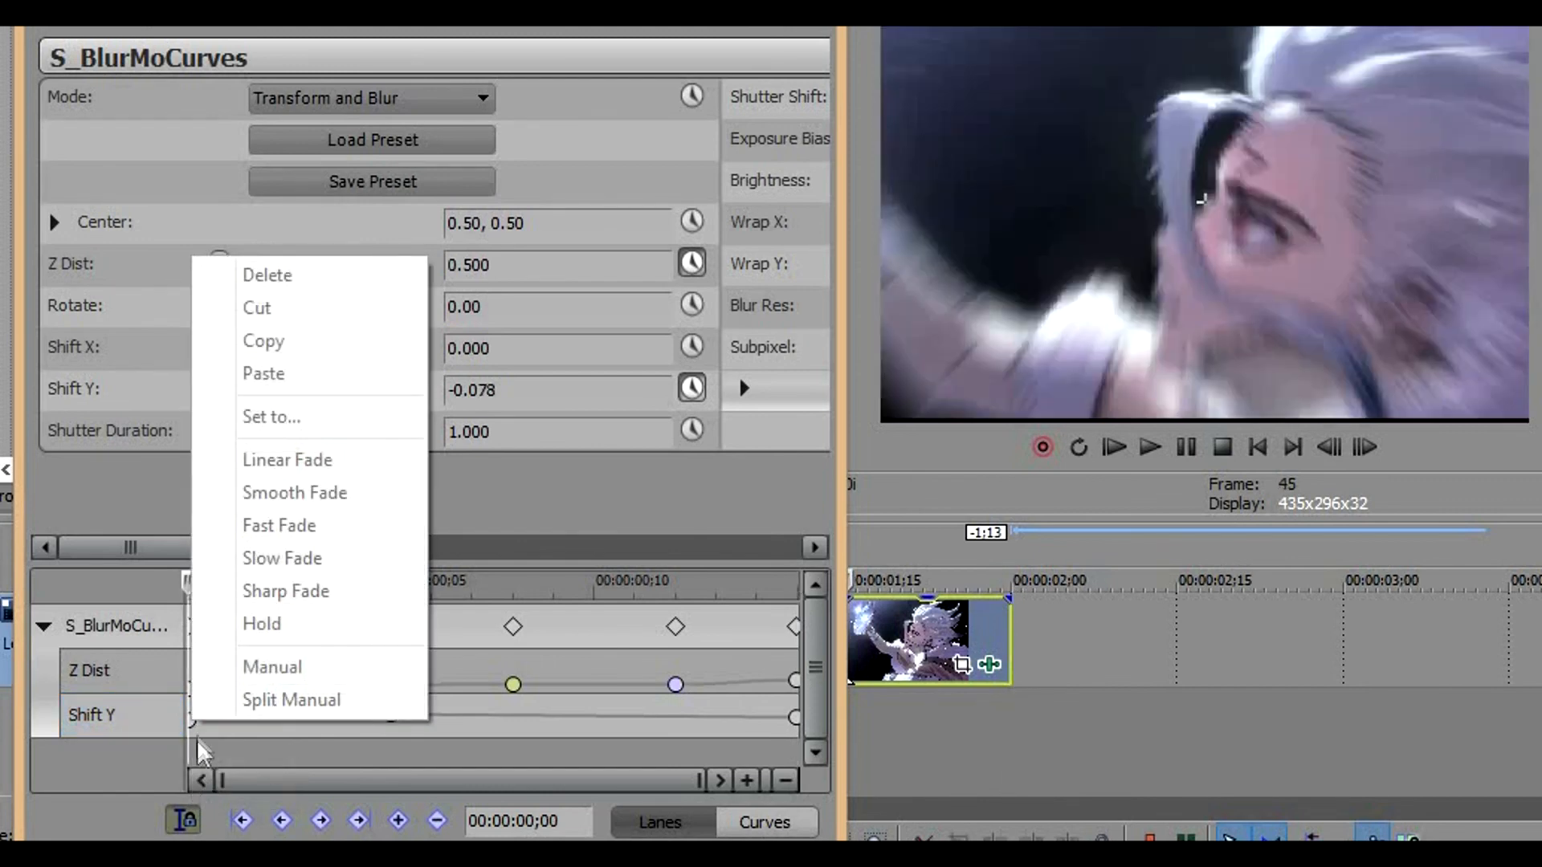
pyautogui.click(191, 721)
pyautogui.rightClick(191, 722)
pyautogui.click(287, 527)
pyautogui.rightClick(392, 716)
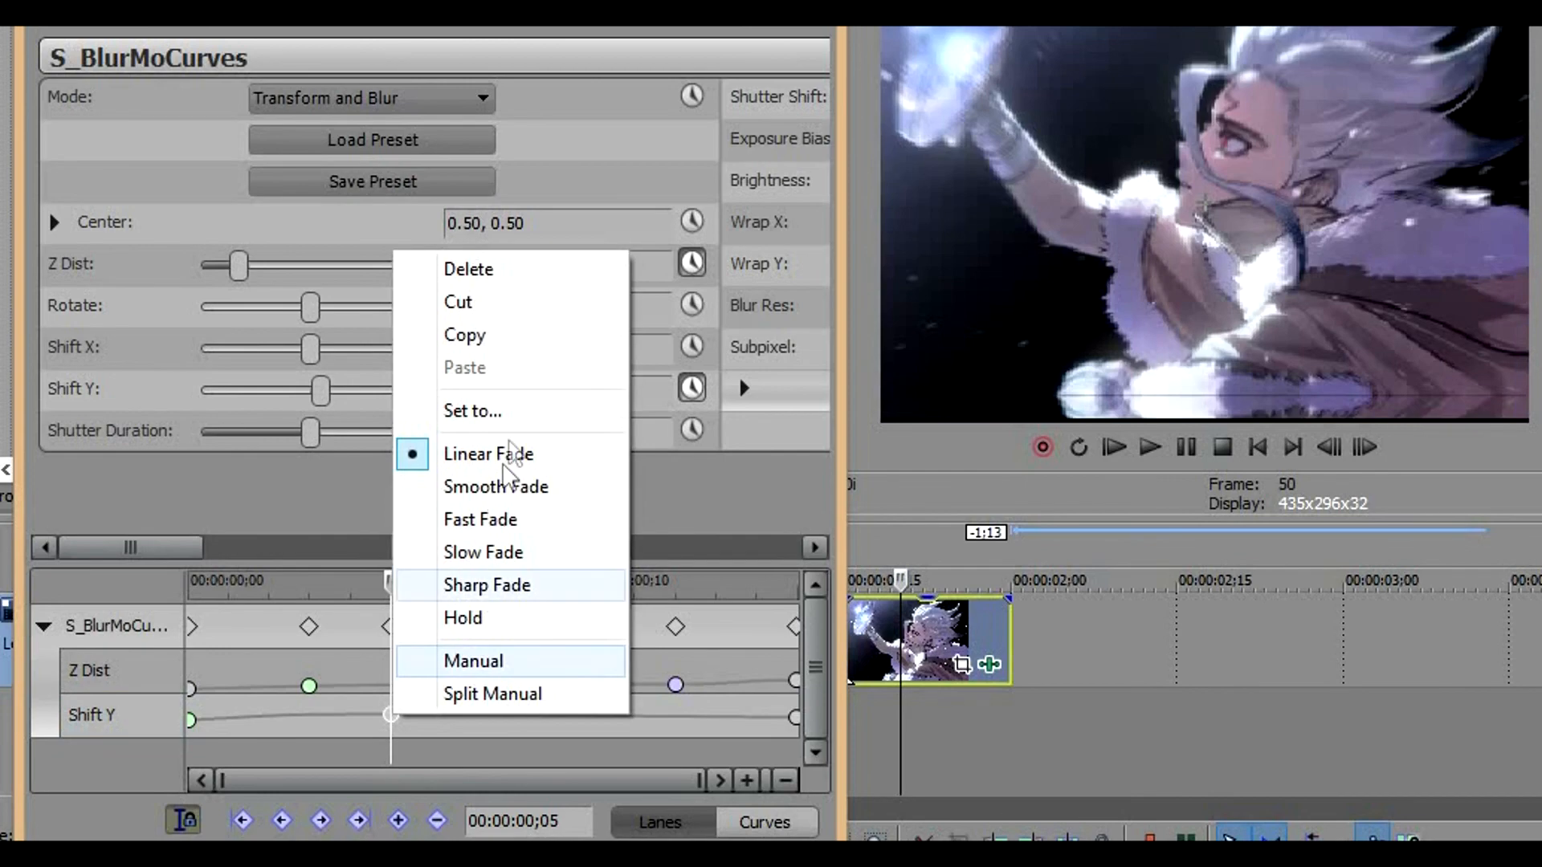
pyautogui.click(522, 485)
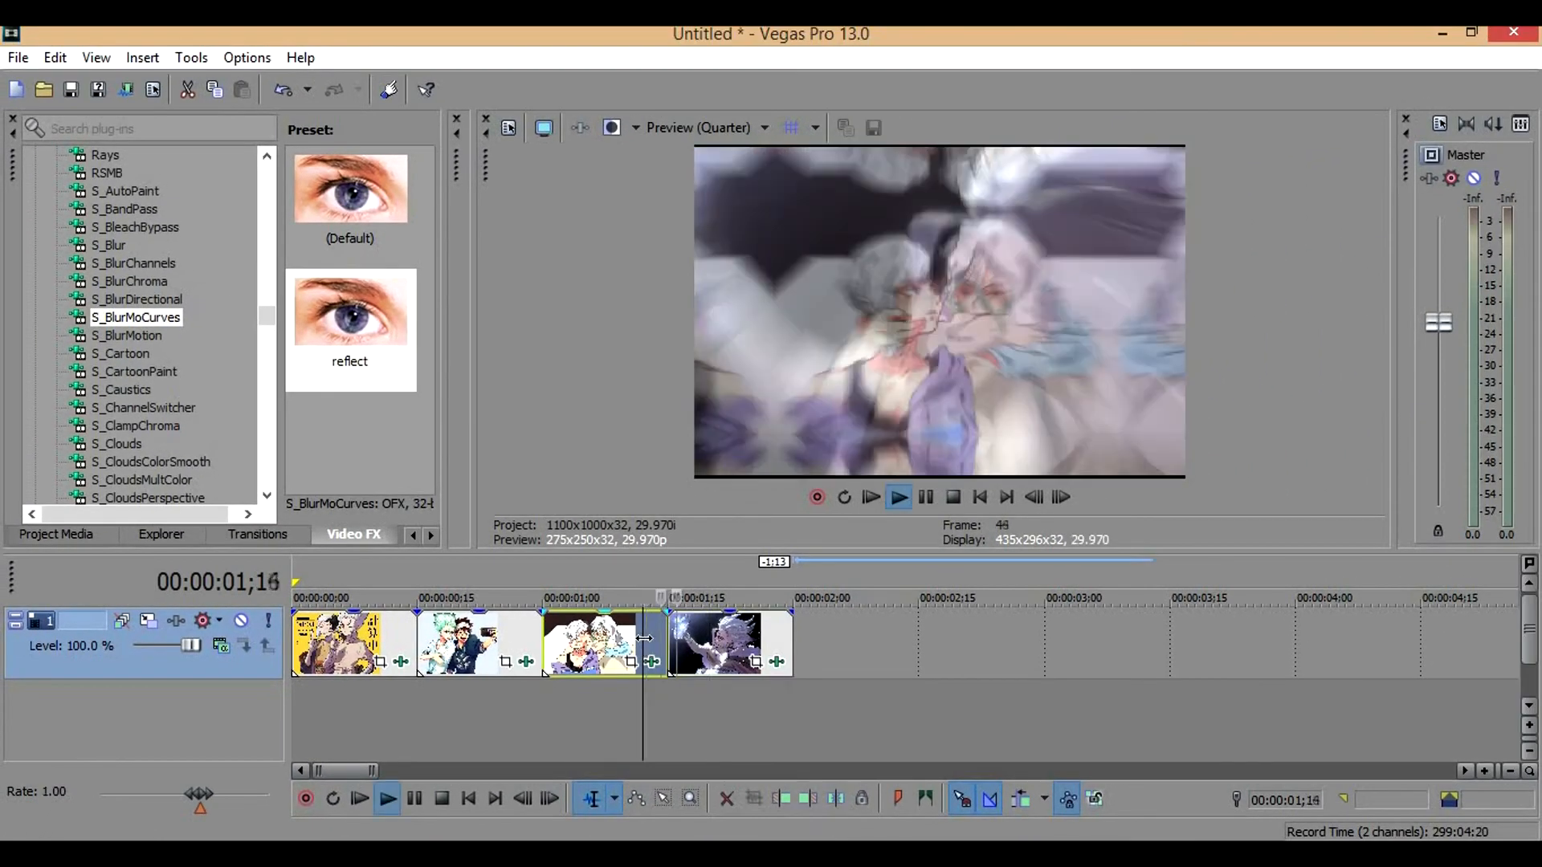
# Select the time range covering all four clips, turn on loop playback and play it
pyautogui.press('space')
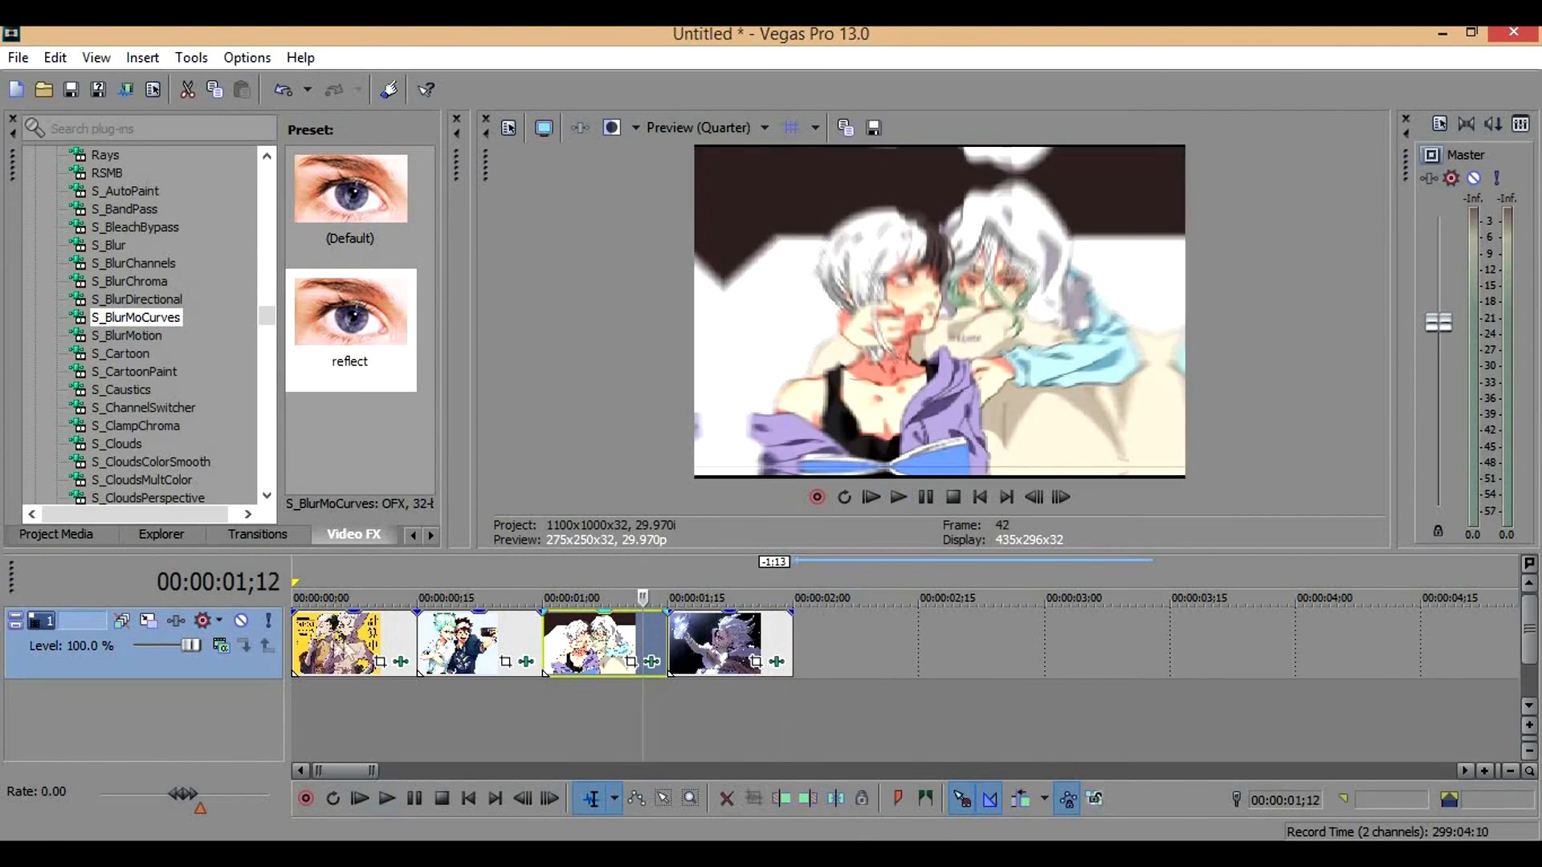
pyautogui.moveTo(305, 654); pyautogui.dragTo(779, 592)
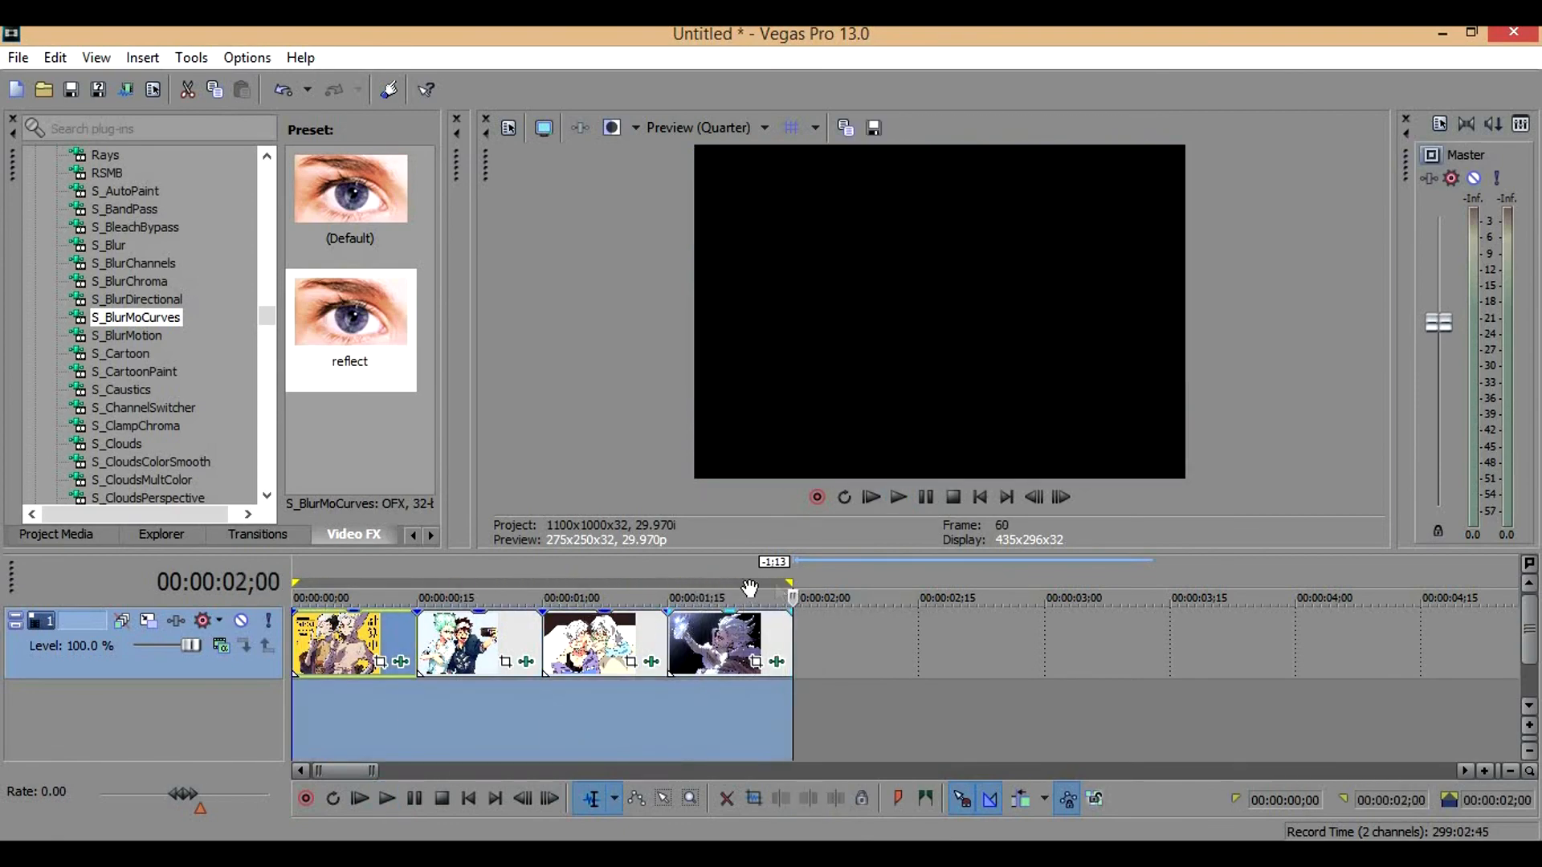
pyautogui.rightClick(739, 596)
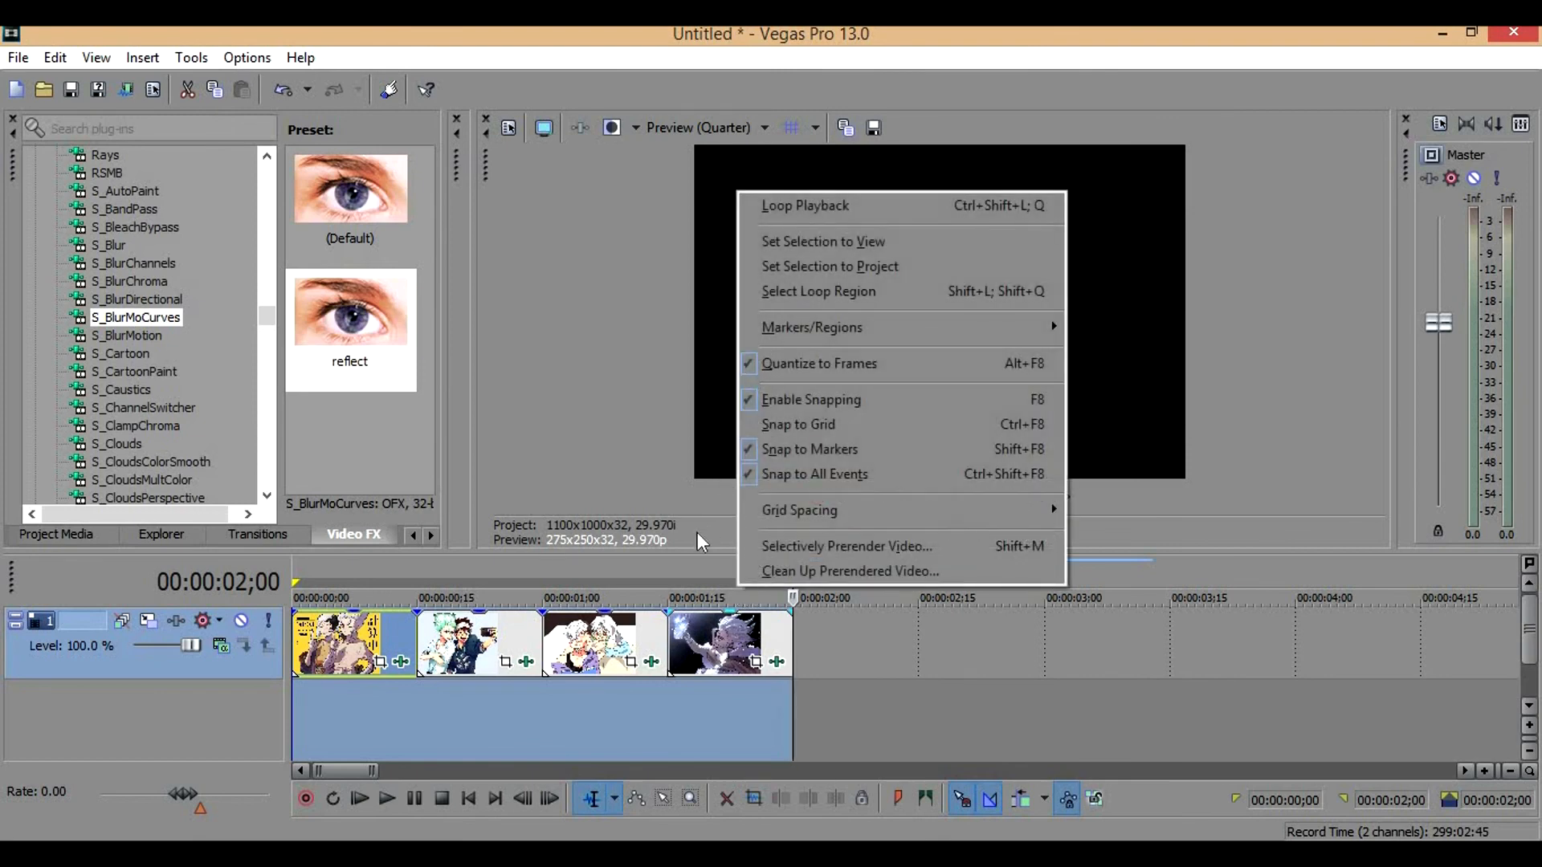
pyautogui.click(695, 580)
pyautogui.rightClick(754, 633)
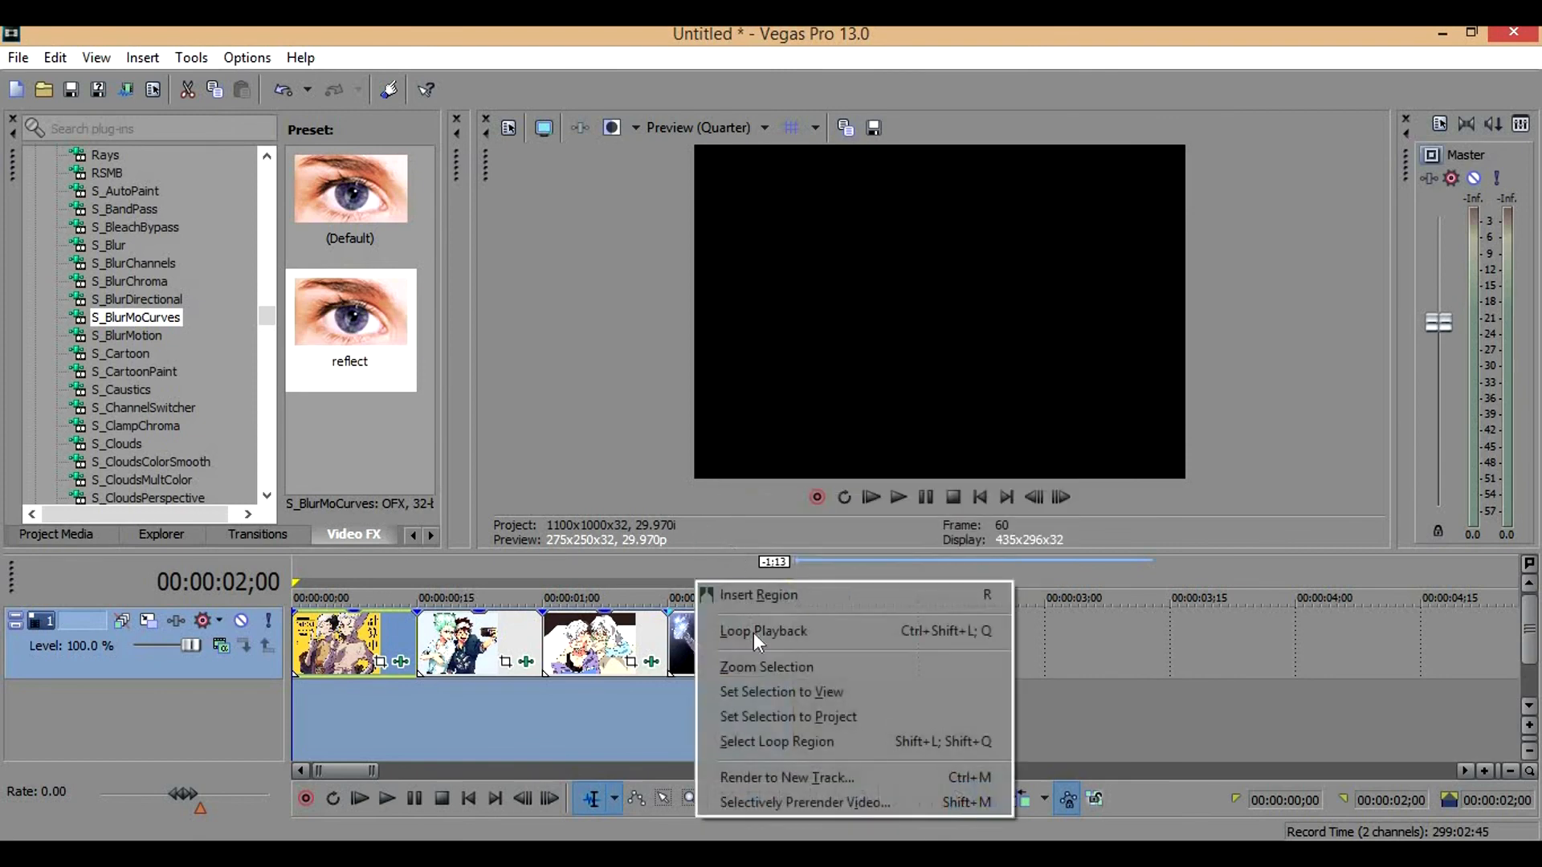
pyautogui.click(755, 632)
pyautogui.press('space')
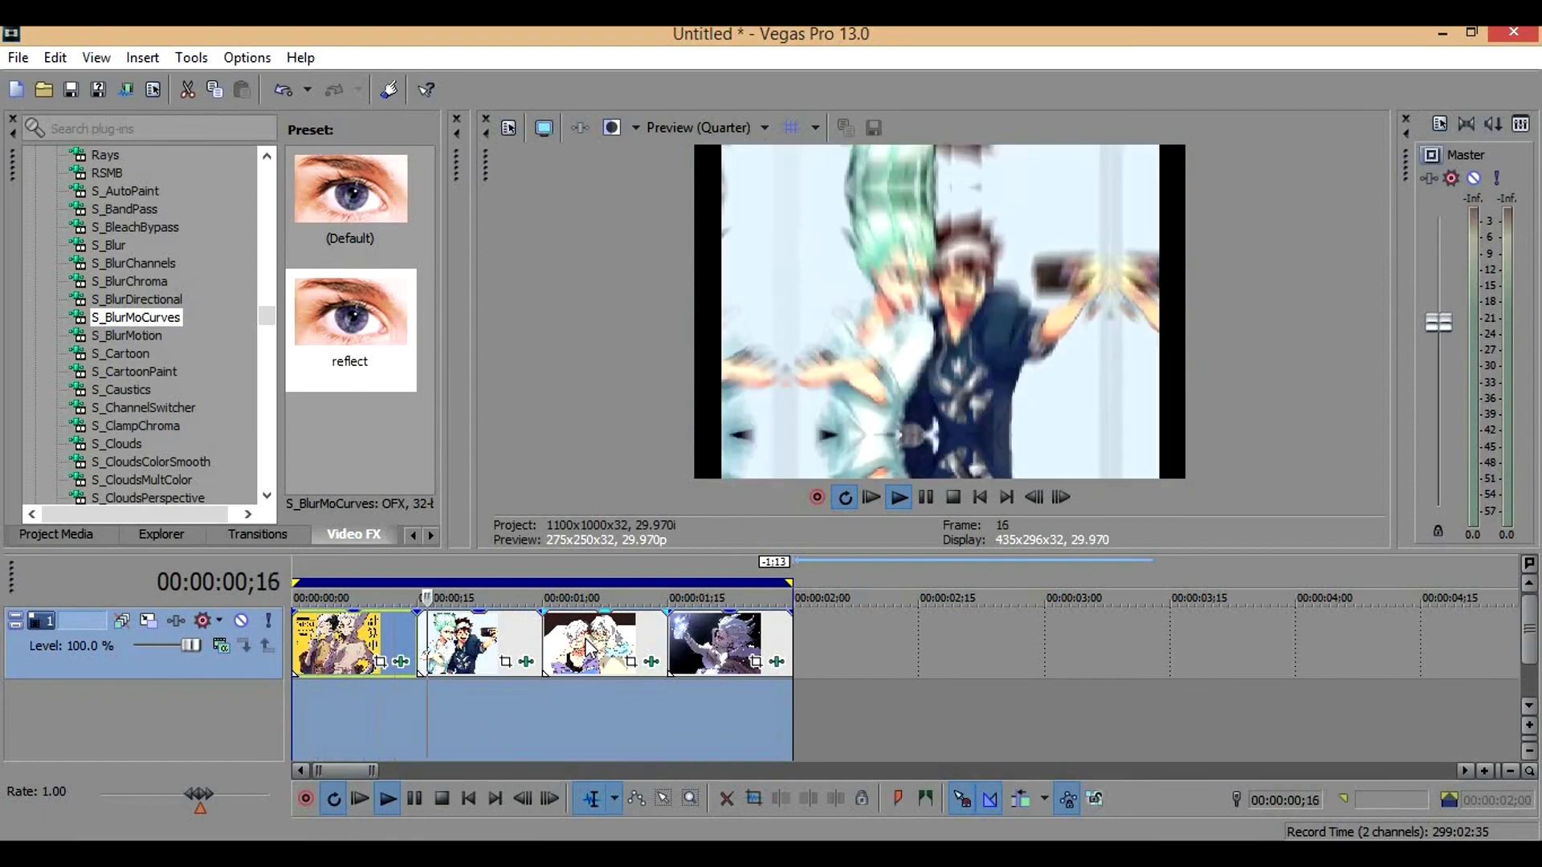